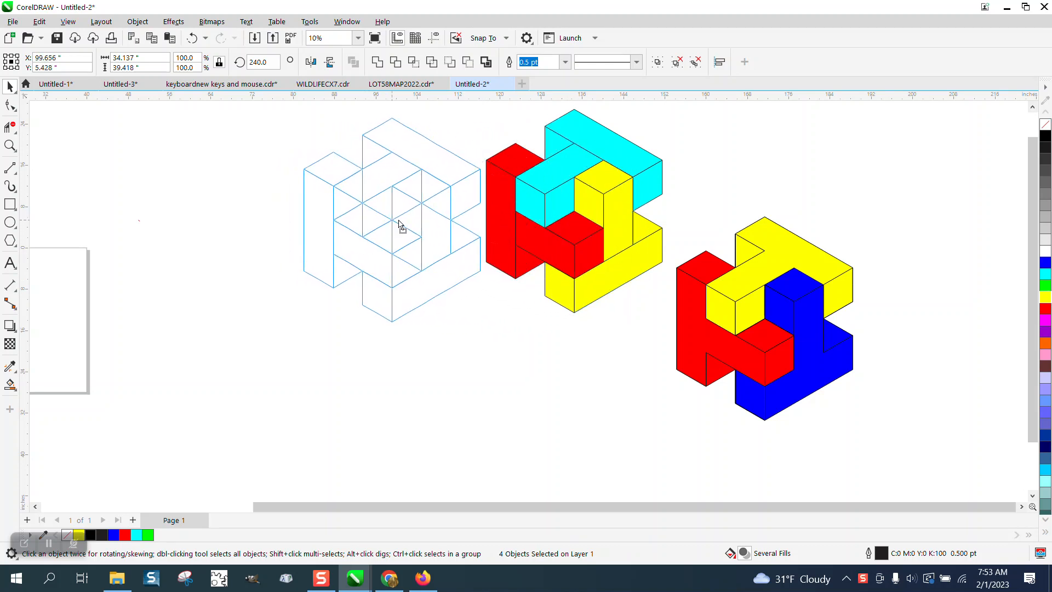
- Draw a six-sided polygon about 10.8 by 12.4 inches in the empty area beside the coloured figures
{"action": "left_click", "coordinate": [14, 244]}
{"action": "left_click", "coordinate": [49, 239]}
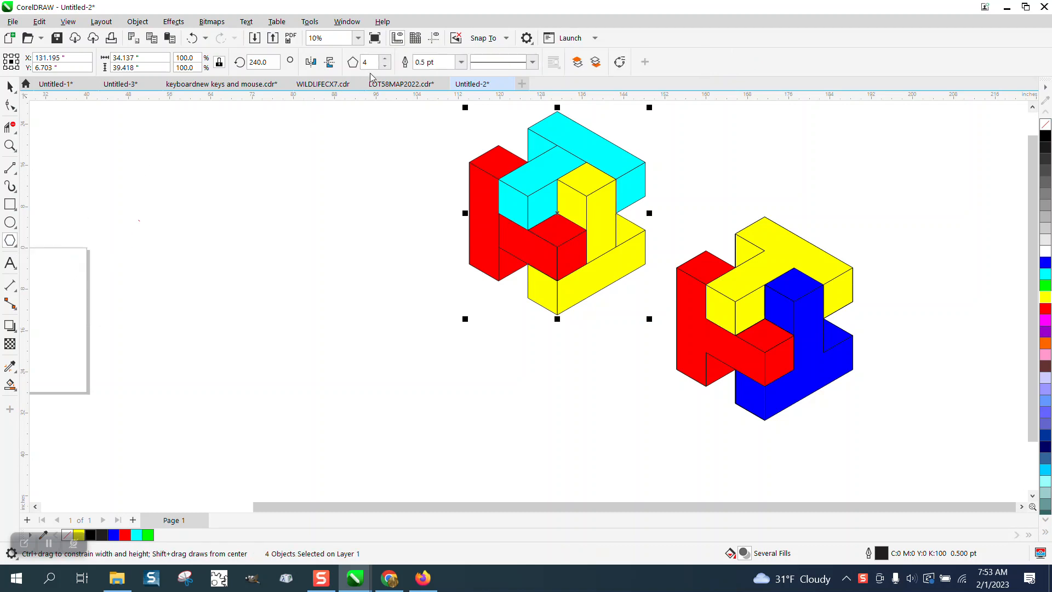
{"action": "left_click", "coordinate": [387, 64]}
{"action": "left_click_drag", "start_coordinate": [382, 233], "coordinate": [335, 299]}
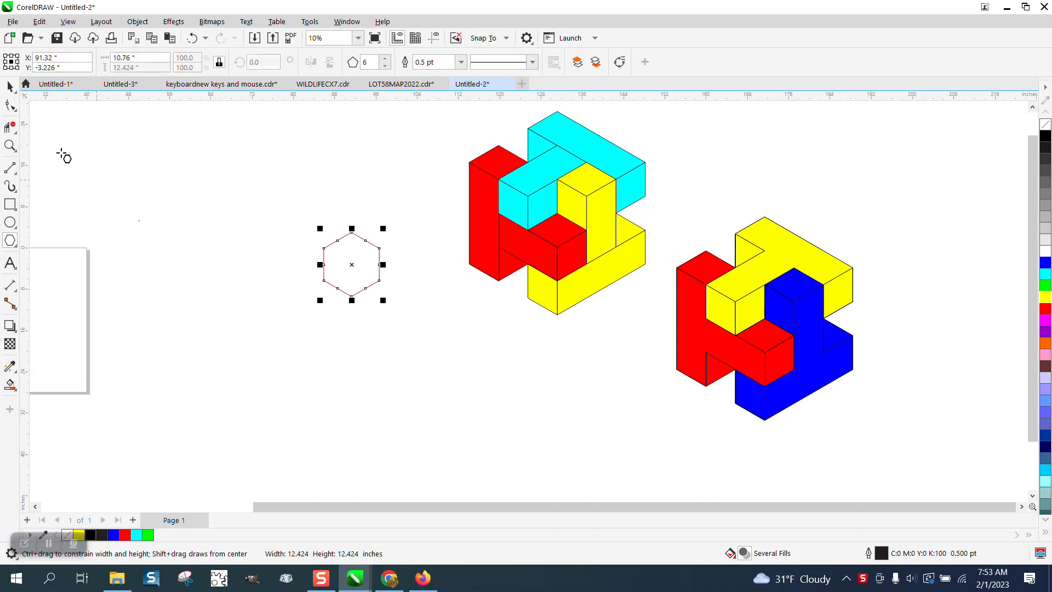
- Draw 2-point lines from the hexagon's centre to its upper-left, upper-right and bottom corners to form an isometric cube
{"action": "left_click", "coordinate": [14, 172]}
{"action": "left_click", "coordinate": [60, 182]}
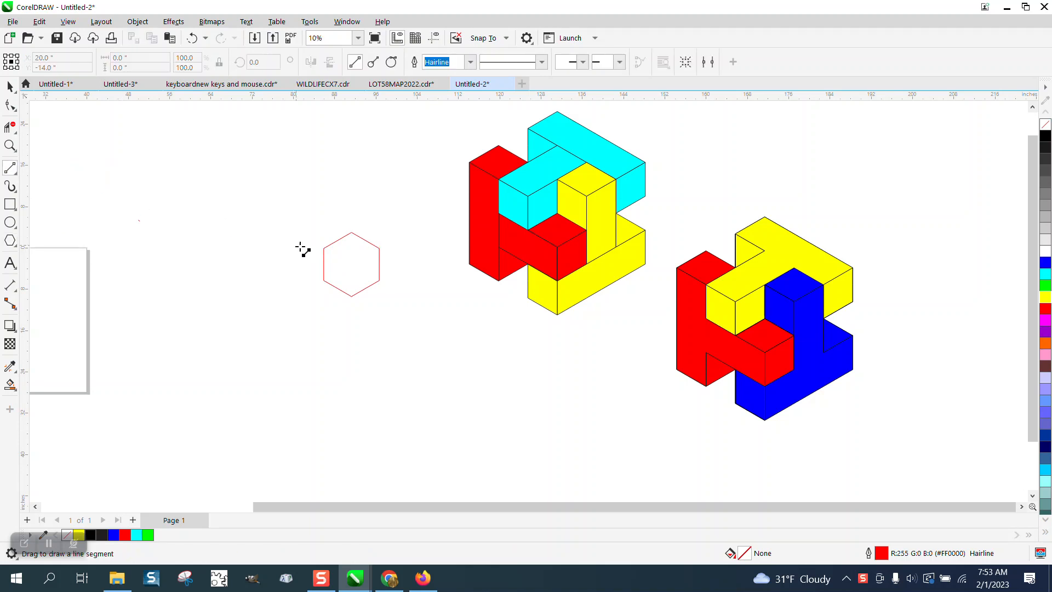
{"action": "mouse_move", "coordinate": [352, 264]}
{"action": "left_mouse_down"}
{"action": "mouse_move", "coordinate": [323, 248]}
{"action": "mouse_move", "coordinate": [364, 254]}
{"action": "mouse_move", "coordinate": [352, 266]}
{"action": "left_mouse_up"}
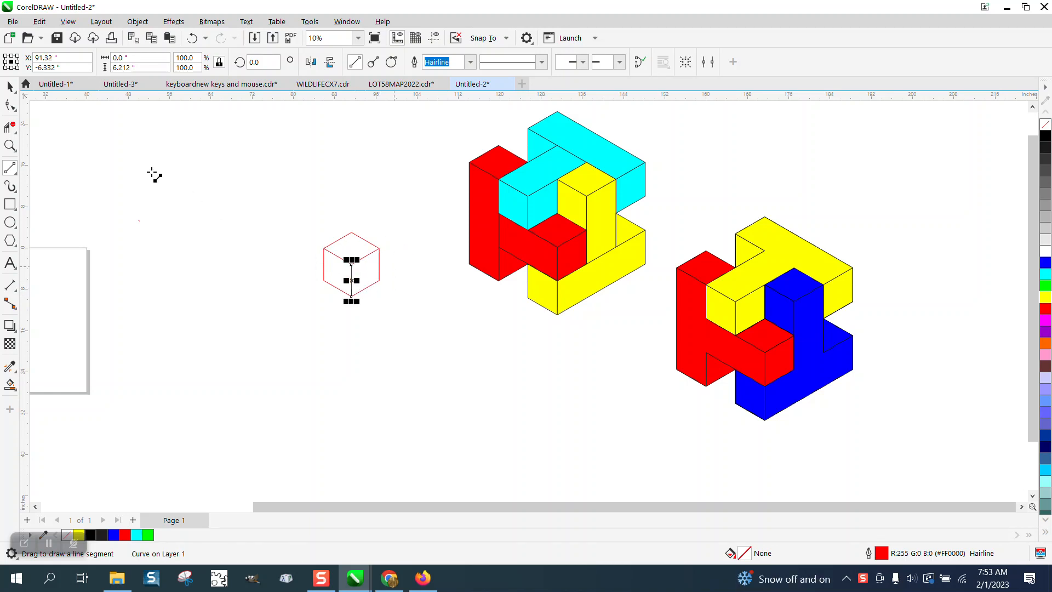
- Select the hexagon with its inner lines and group them as one cube
{"action": "left_click", "coordinate": [10, 86]}
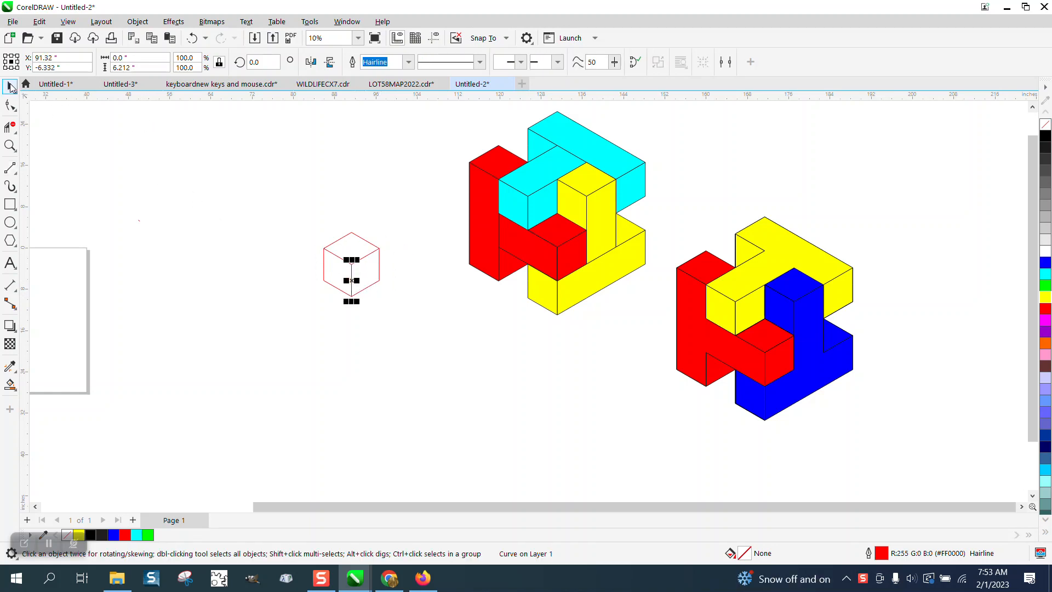
{"action": "left_click", "coordinate": [286, 189]}
{"action": "left_click_drag", "start_coordinate": [291, 218], "coordinate": [393, 303]}
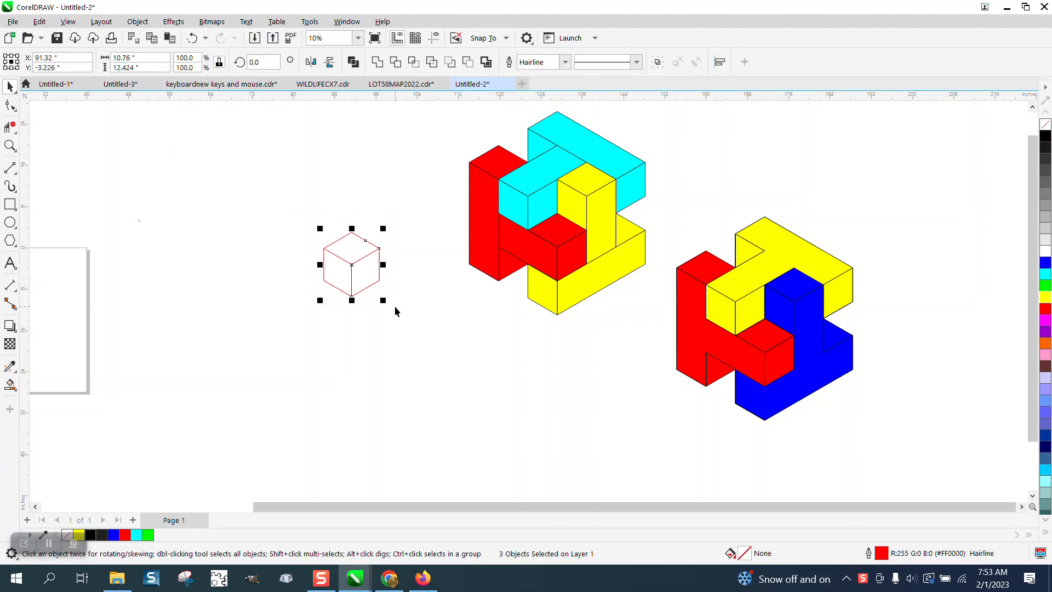
{"action": "key", "text": "ctrl+g"}
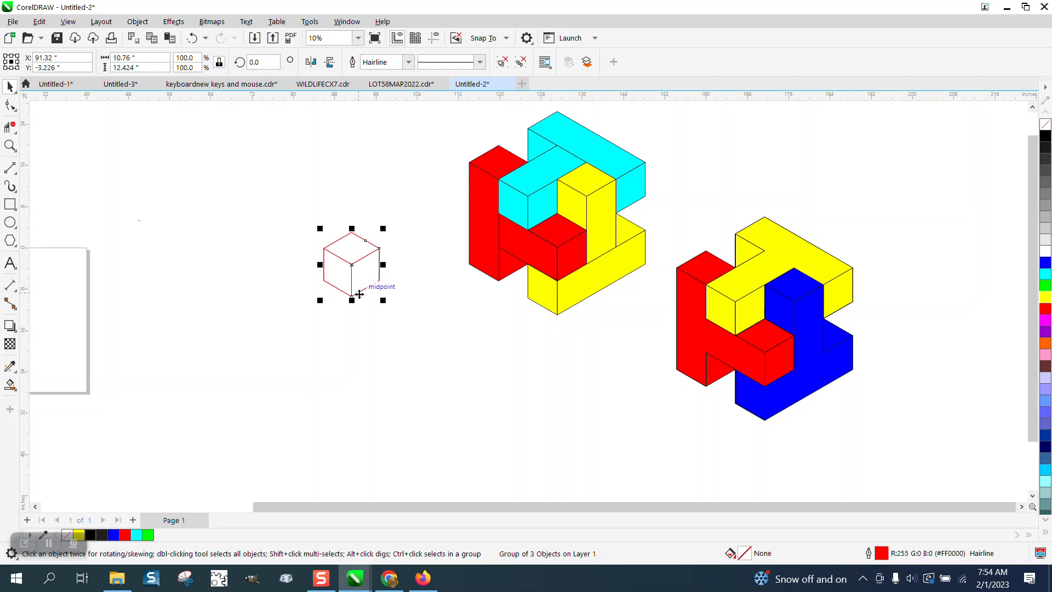
- Copy the cube straight up twice, snapping each copy's bottom corner to the centre of the cube below, for a three-cube column
{"action": "left_click_drag", "start_coordinate": [351, 297], "coordinate": [352, 264]}
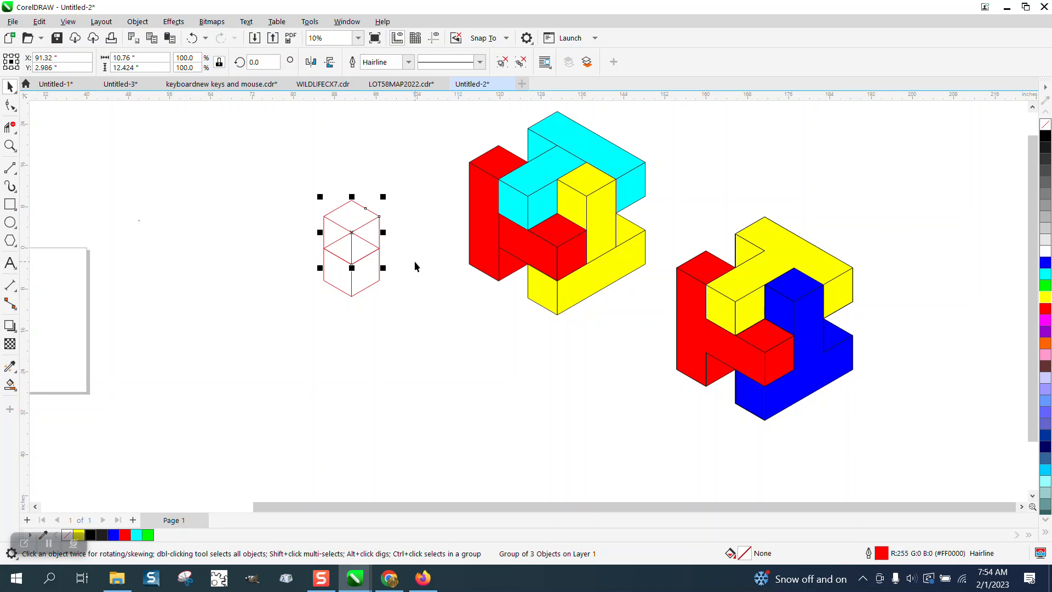
{"action": "left_click", "coordinate": [422, 261]}
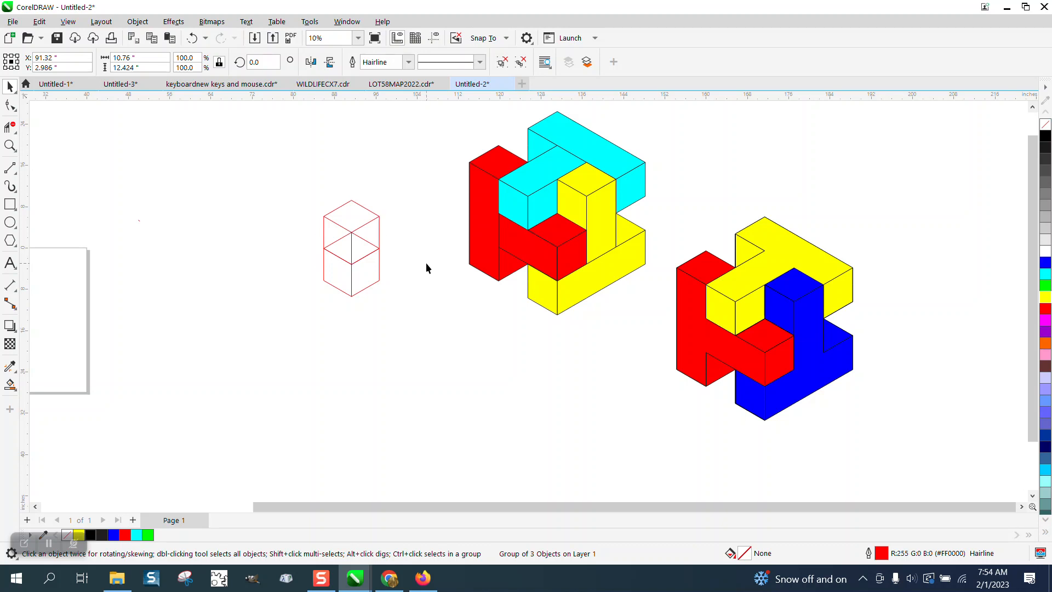
{"action": "left_click", "coordinate": [367, 285]}
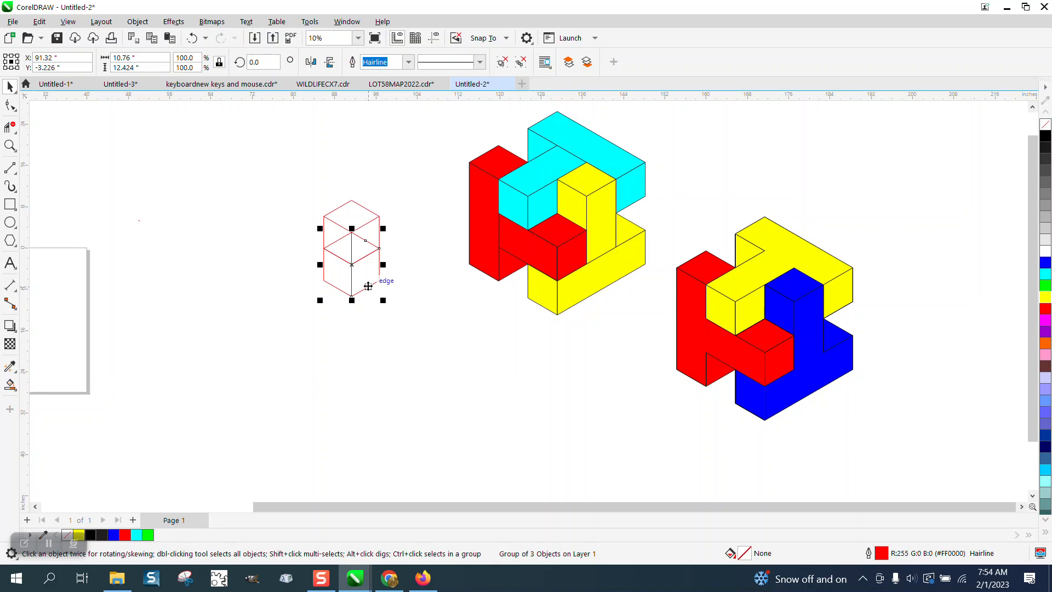
{"action": "left_click", "coordinate": [358, 225]}
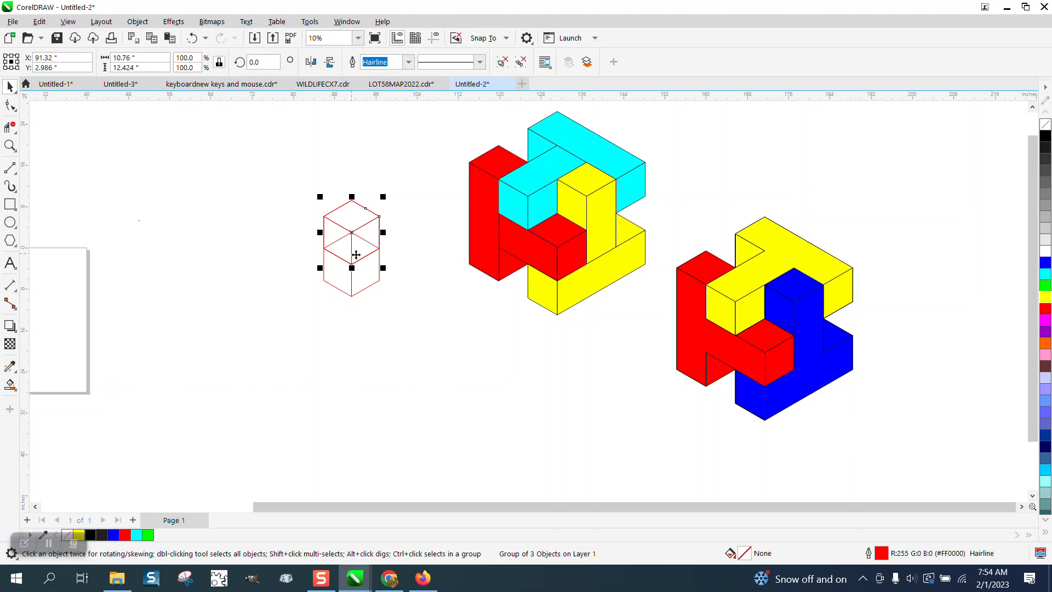
{"action": "left_click_drag", "start_coordinate": [352, 265], "coordinate": [352, 237]}
{"action": "left_click", "coordinate": [427, 234]}
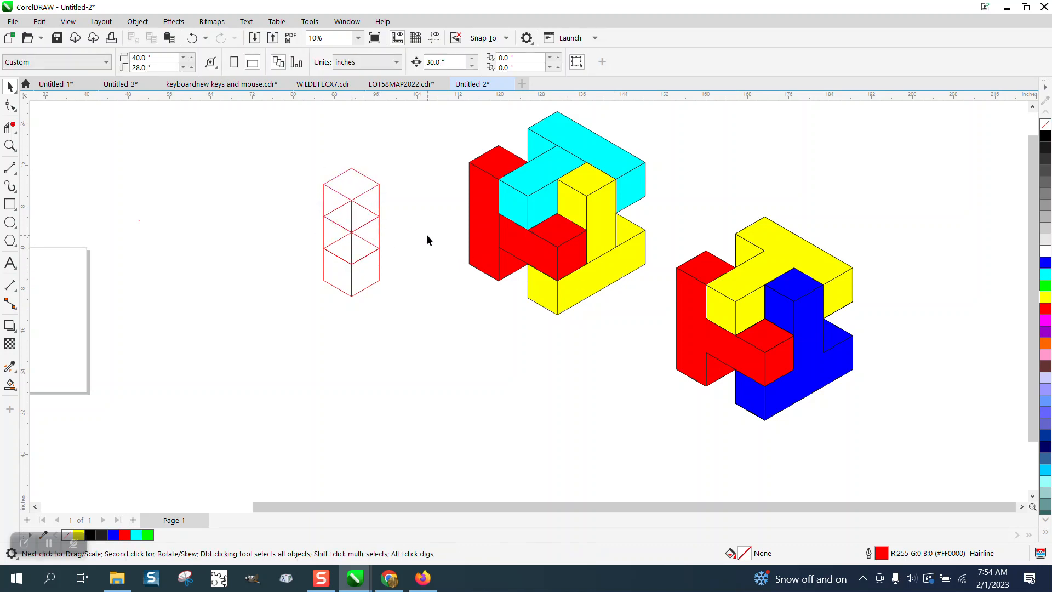
- Snap copies of the bottom cube to its lower-left and upper-right sides, and place a spare copy left of the figure
{"action": "left_click", "coordinate": [367, 277]}
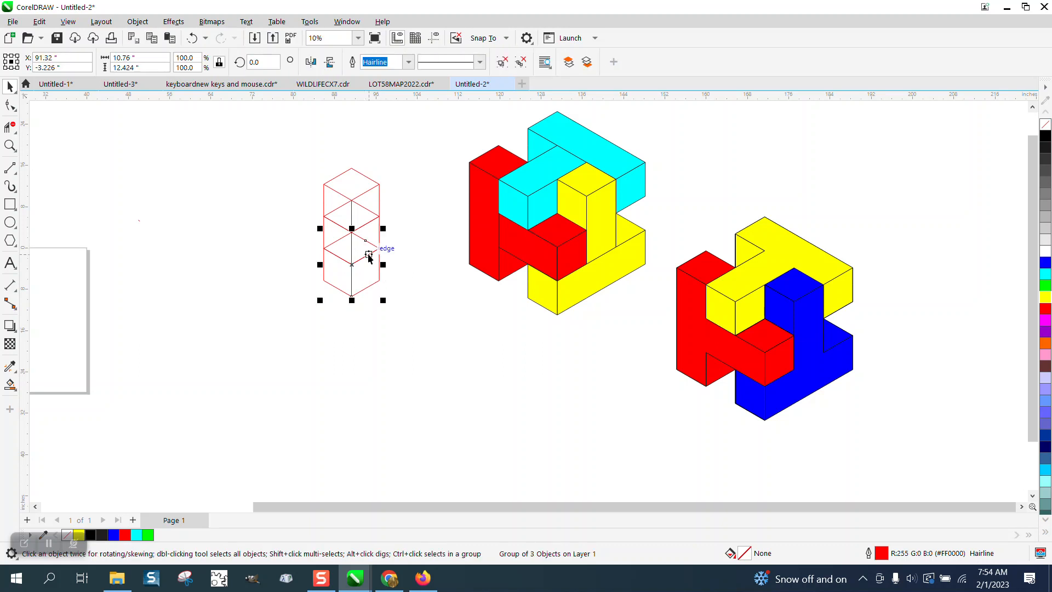
{"action": "mouse_move", "coordinate": [368, 256]}
{"action": "left_mouse_down"}
{"action": "mouse_move", "coordinate": [332, 320]}
{"action": "mouse_move", "coordinate": [348, 265]}
{"action": "mouse_move", "coordinate": [329, 296]}
{"action": "mouse_move", "coordinate": [351, 265]}
{"action": "left_mouse_up"}
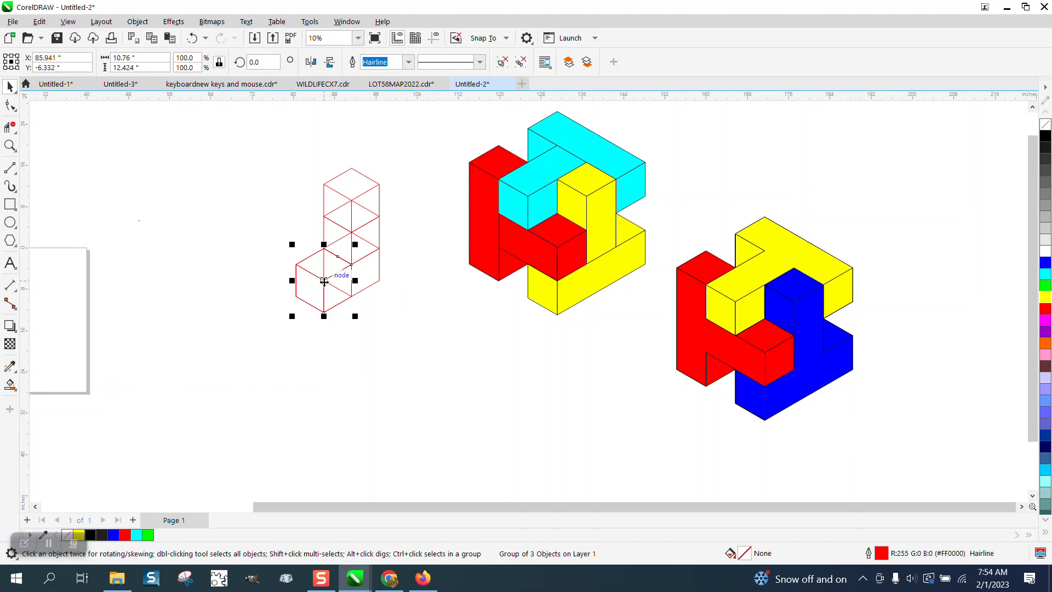
{"action": "left_click_drag", "start_coordinate": [317, 276], "coordinate": [382, 253]}
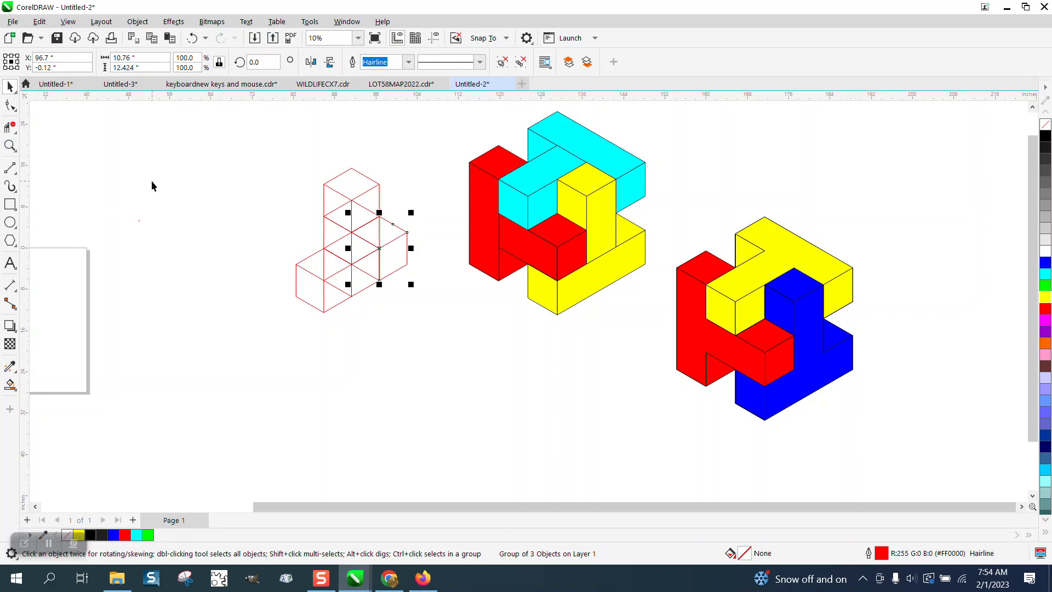
{"action": "left_click", "coordinate": [314, 276]}
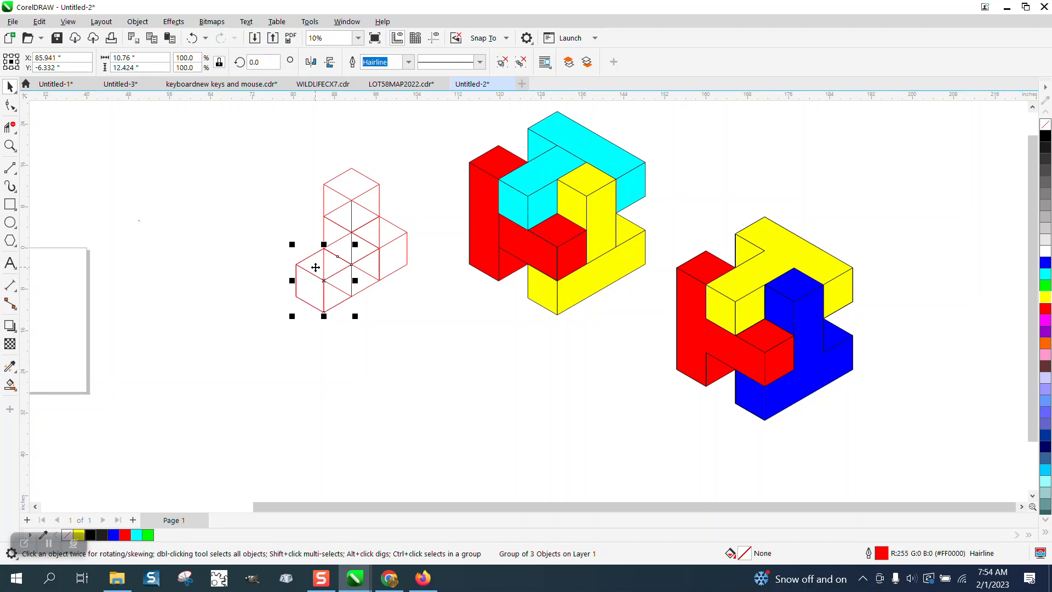
{"action": "left_click_drag", "start_coordinate": [330, 269], "coordinate": [241, 251]}
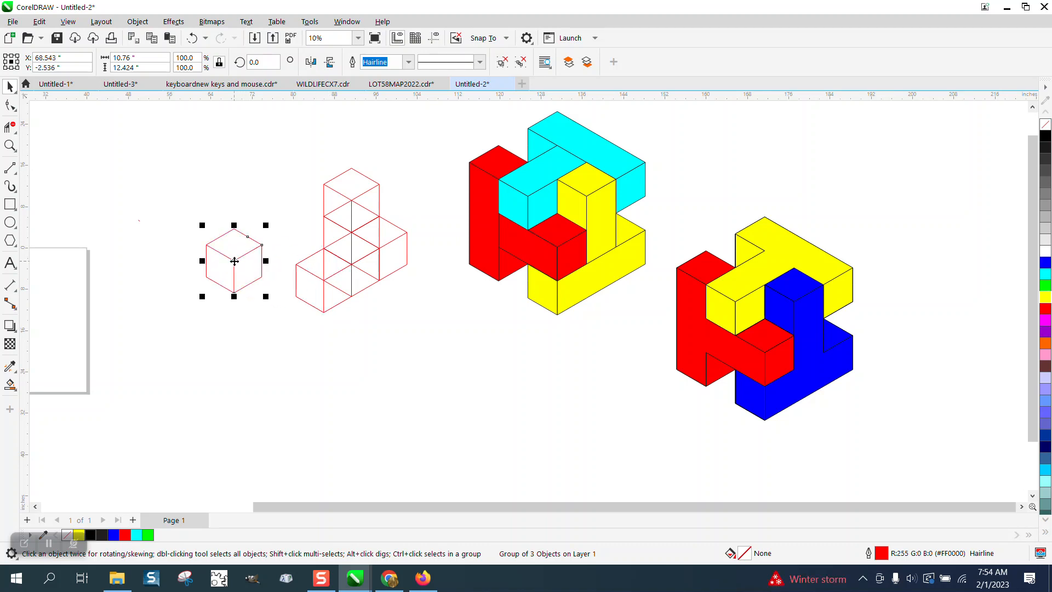
- Delete the overlapping inner segments with Virtual Segment Delete, leaving clean outlines of the upright column and the long base
{"action": "left_click", "coordinate": [10, 127]}
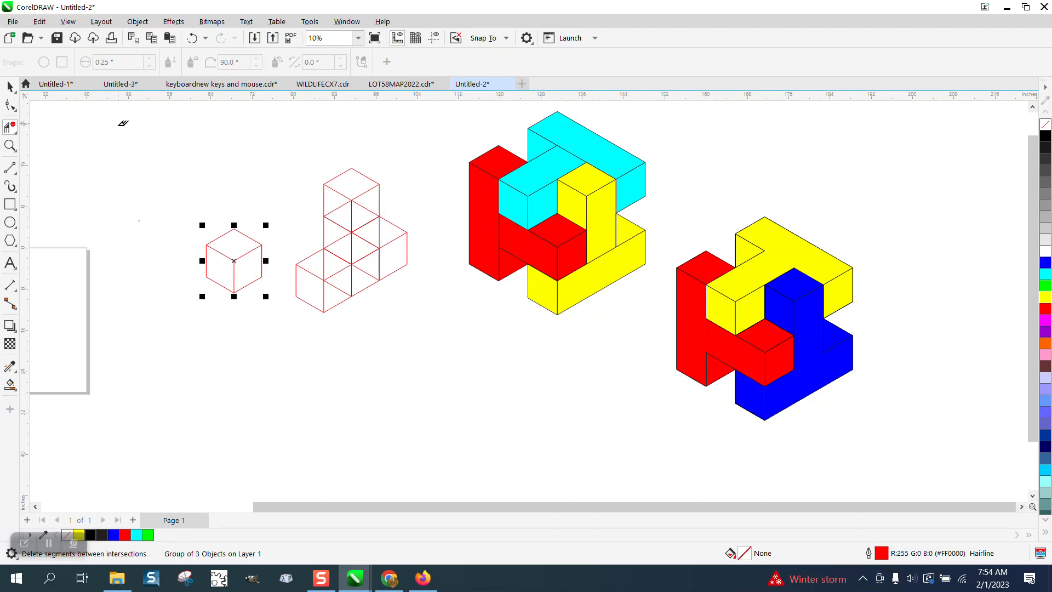
{"action": "left_click_drag", "start_coordinate": [339, 201], "coordinate": [374, 205]}
{"action": "mouse_move", "coordinate": [390, 259]}
{"action": "left_mouse_down"}
{"action": "mouse_move", "coordinate": [356, 277]}
{"action": "mouse_move", "coordinate": [376, 265]}
{"action": "left_mouse_up"}
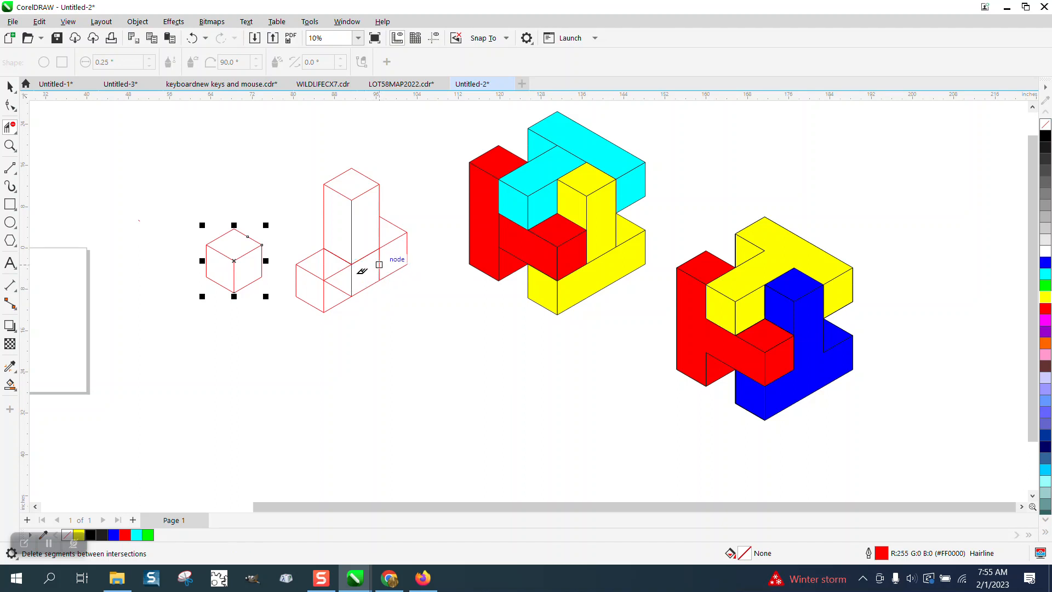
{"action": "left_click", "coordinate": [353, 271]}
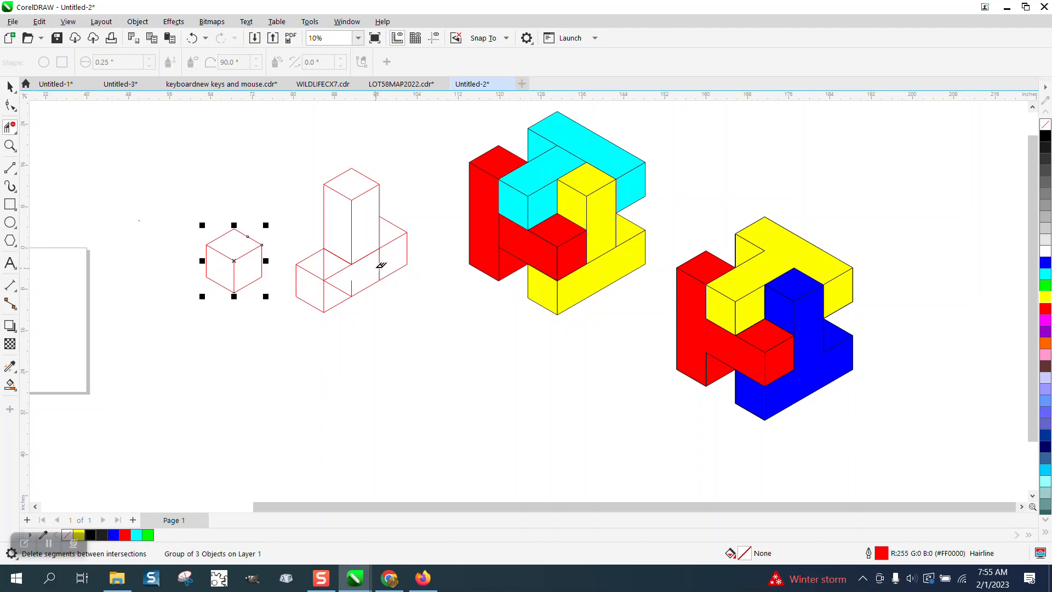
{"action": "left_click", "coordinate": [351, 286]}
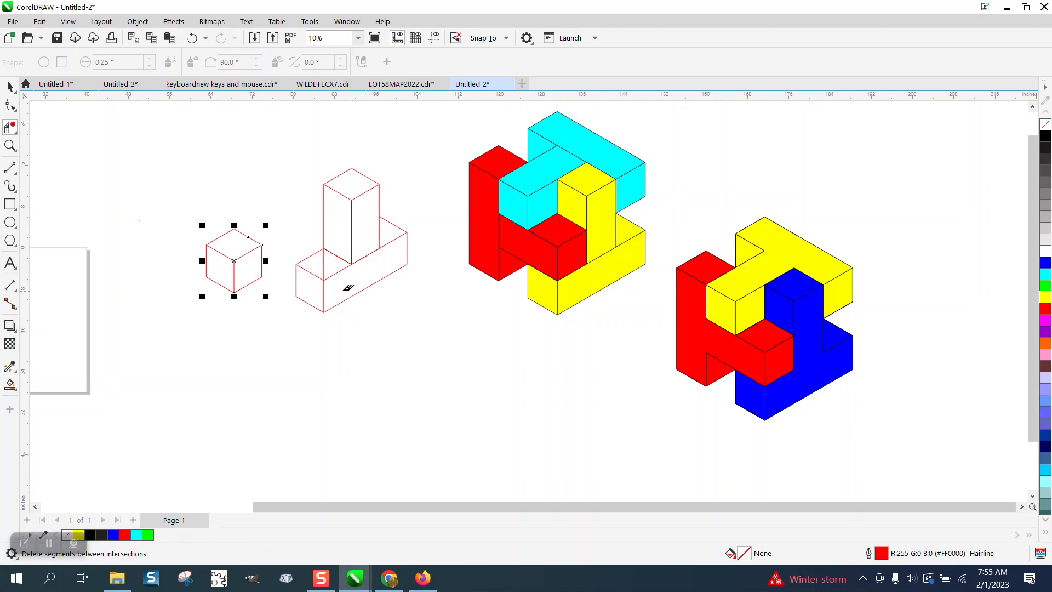
{"action": "left_click", "coordinate": [331, 263]}
- Select all parts of the trimmed column-and-base figure and group them
{"action": "left_click", "coordinate": [10, 86]}
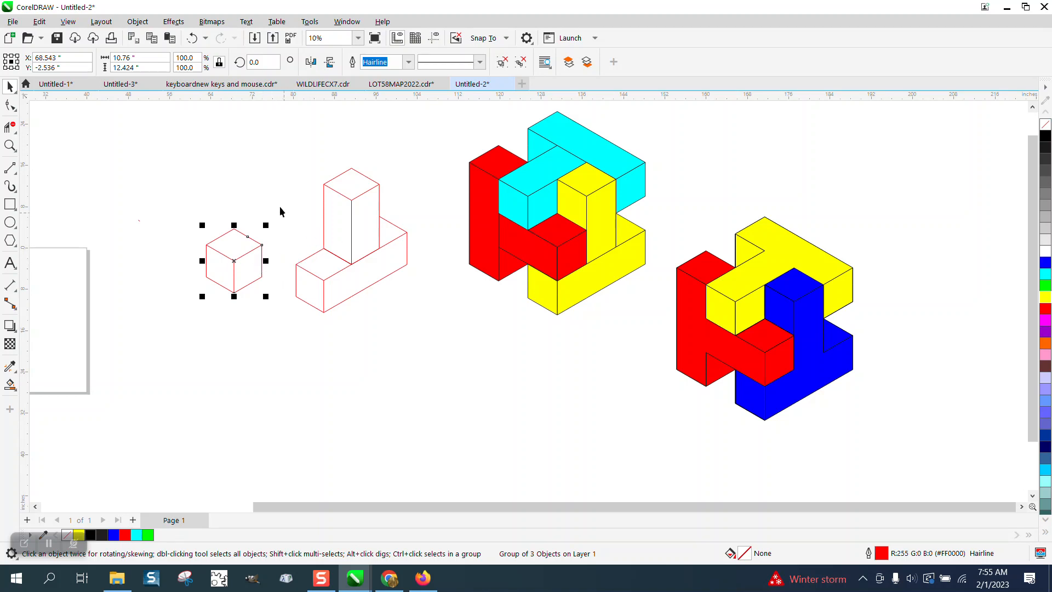
{"action": "left_click_drag", "start_coordinate": [278, 155], "coordinate": [430, 317]}
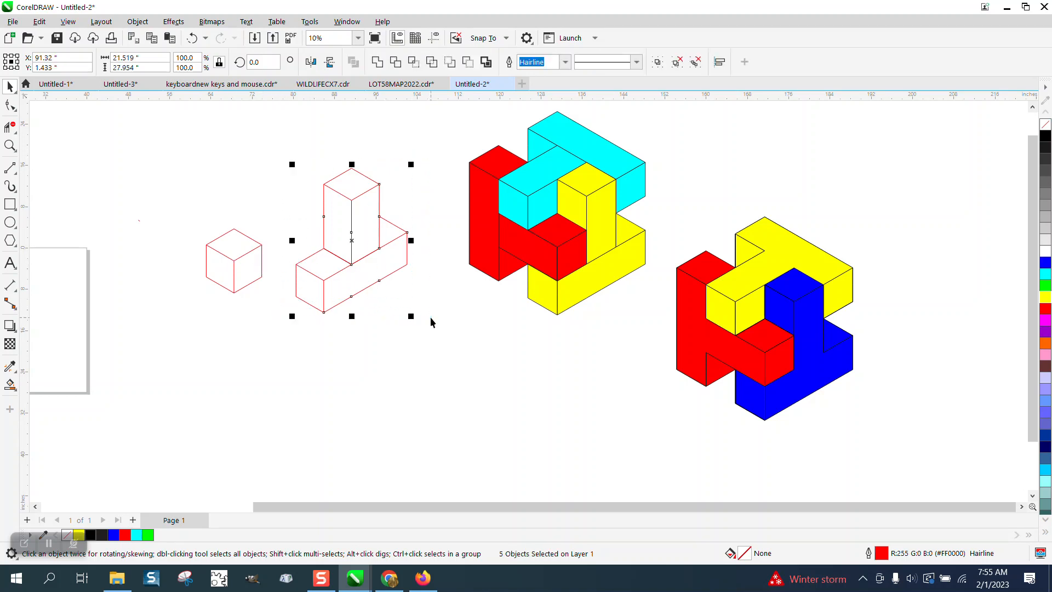
{"action": "key", "text": "ctrl+g"}
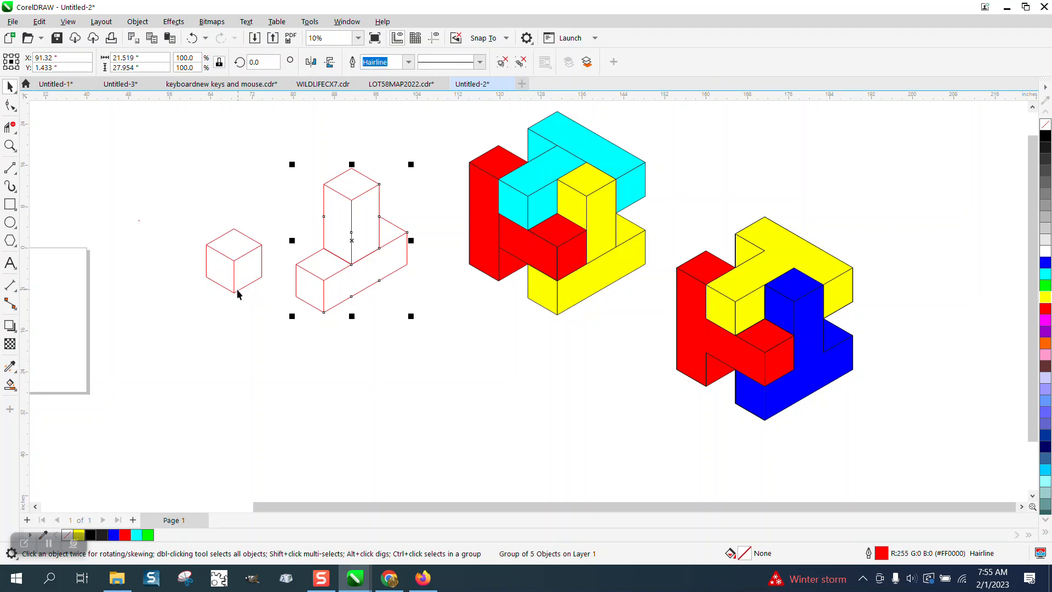
- Snap the spare cube on top of the base's front block, and shift it 30 inches to the left
{"action": "left_click_drag", "start_coordinate": [262, 279], "coordinate": [343, 267]}
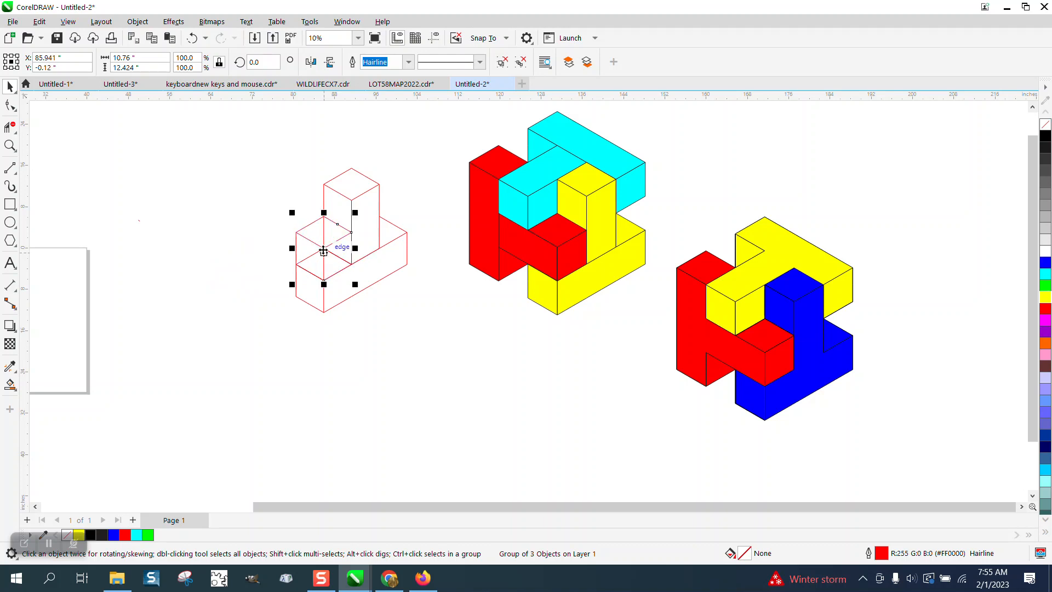
{"action": "key", "text": "ctrl+z"}
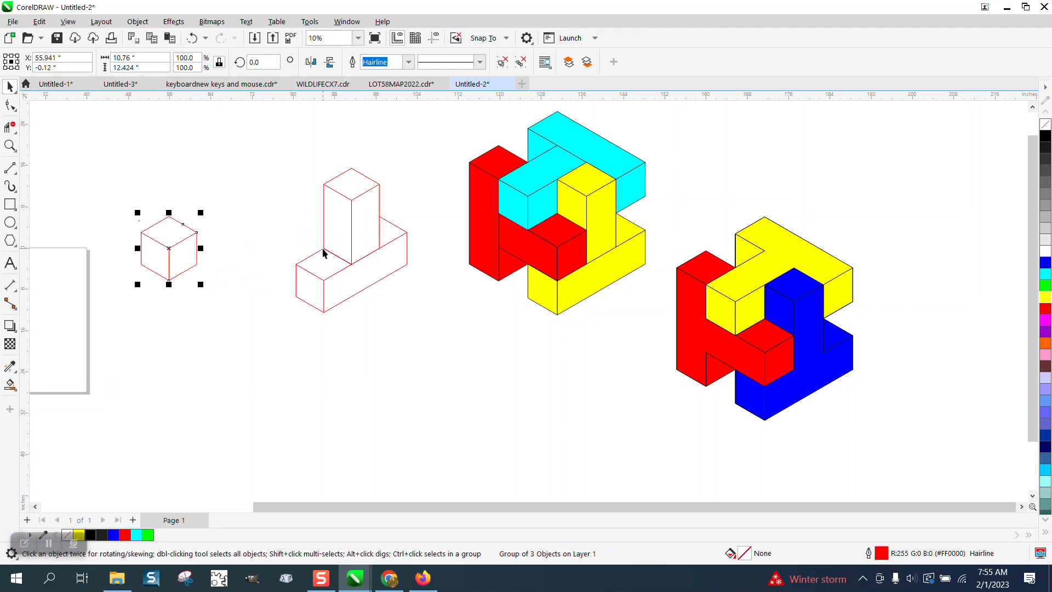
{"action": "left_click", "coordinate": [9, 127]}
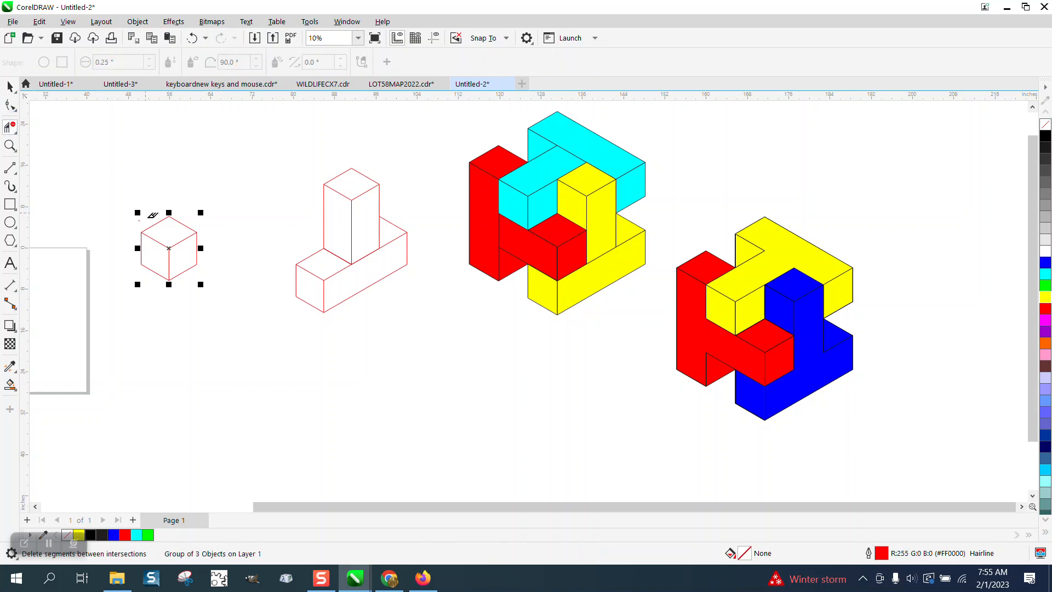
{"action": "left_click_drag", "start_coordinate": [168, 235], "coordinate": [183, 250]}
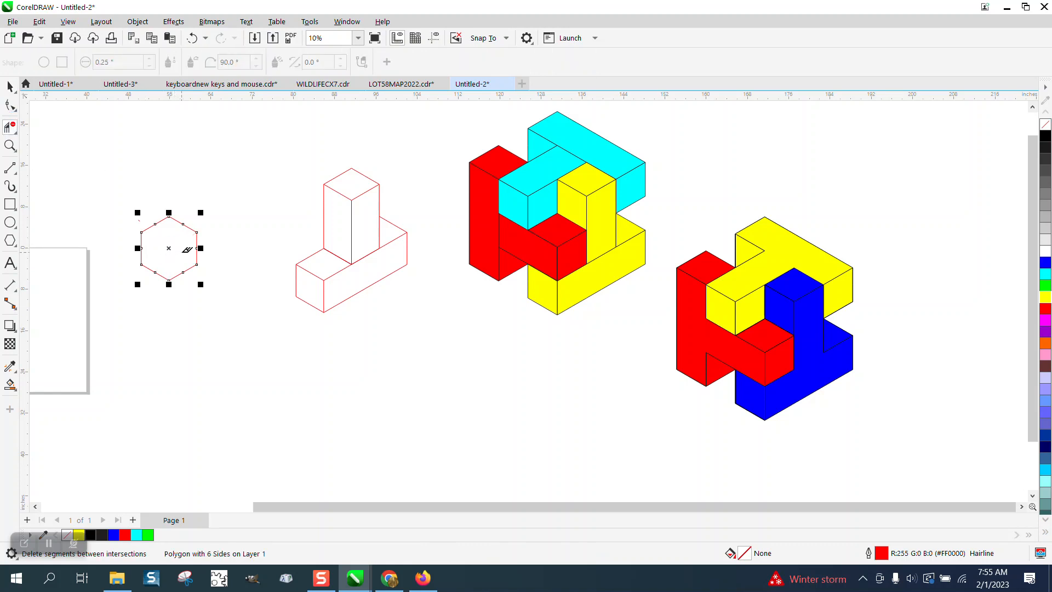
{"action": "left_click", "coordinate": [191, 38]}
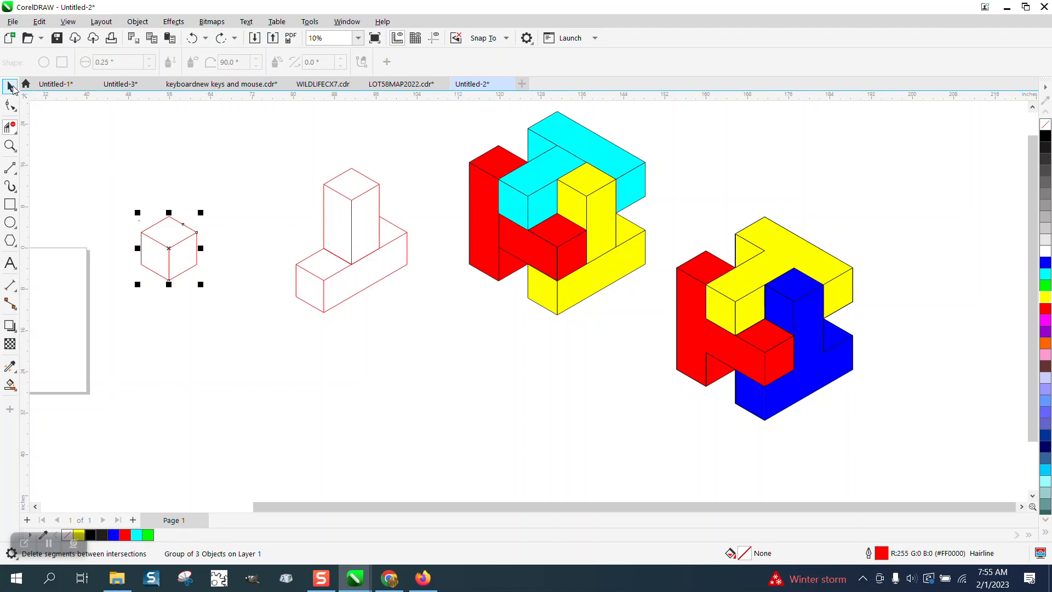
{"action": "left_click", "coordinate": [11, 87]}
{"action": "key", "text": "Right"}
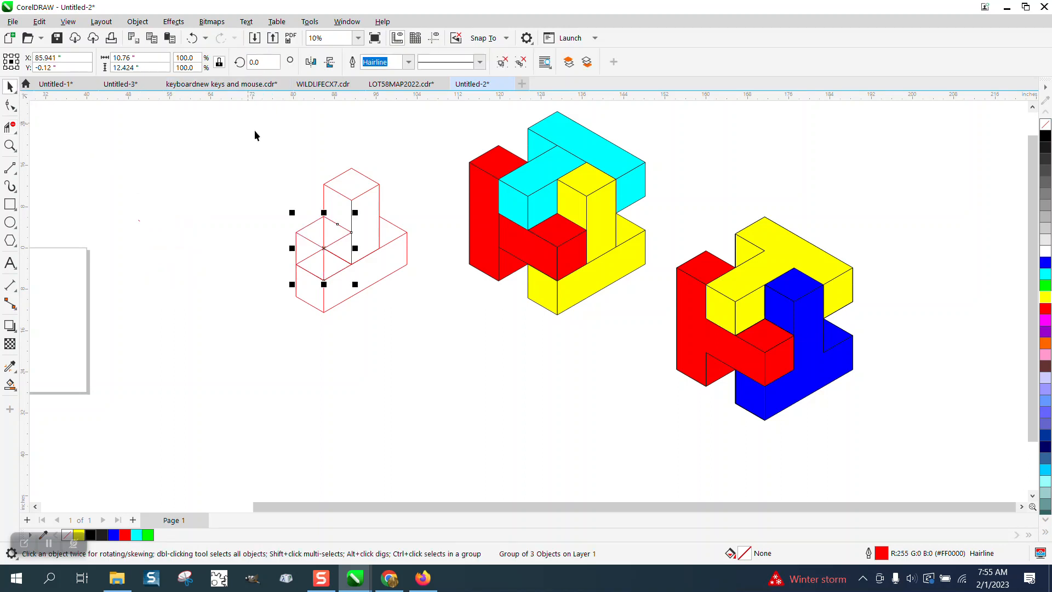
{"action": "key", "text": "Left"}
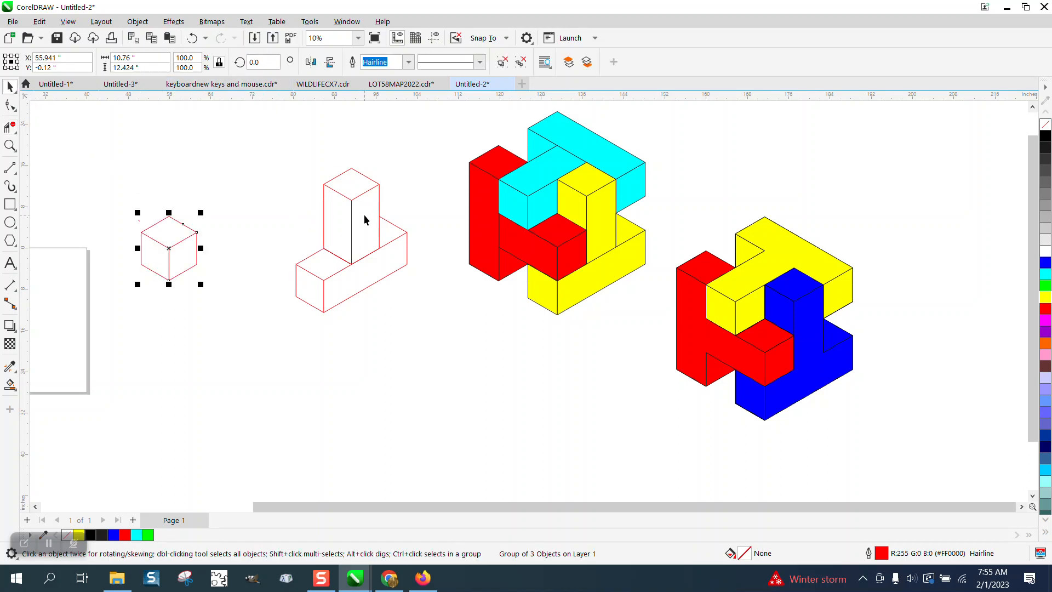
- Activate the Smart Fill tool and set its fill colour to blue
{"action": "left_click", "coordinate": [9, 386]}
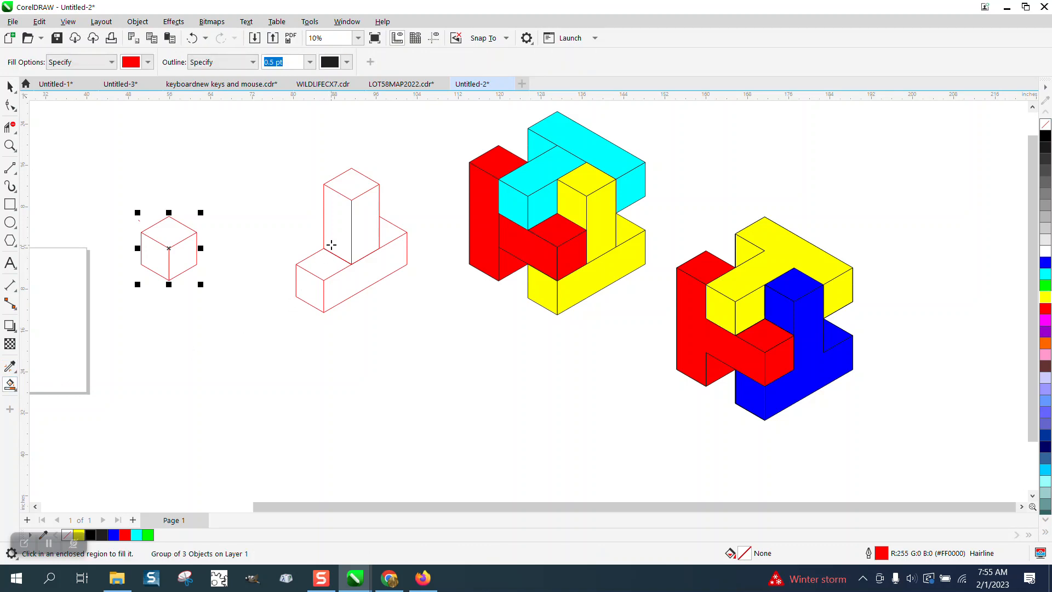
{"action": "left_click", "coordinate": [148, 61]}
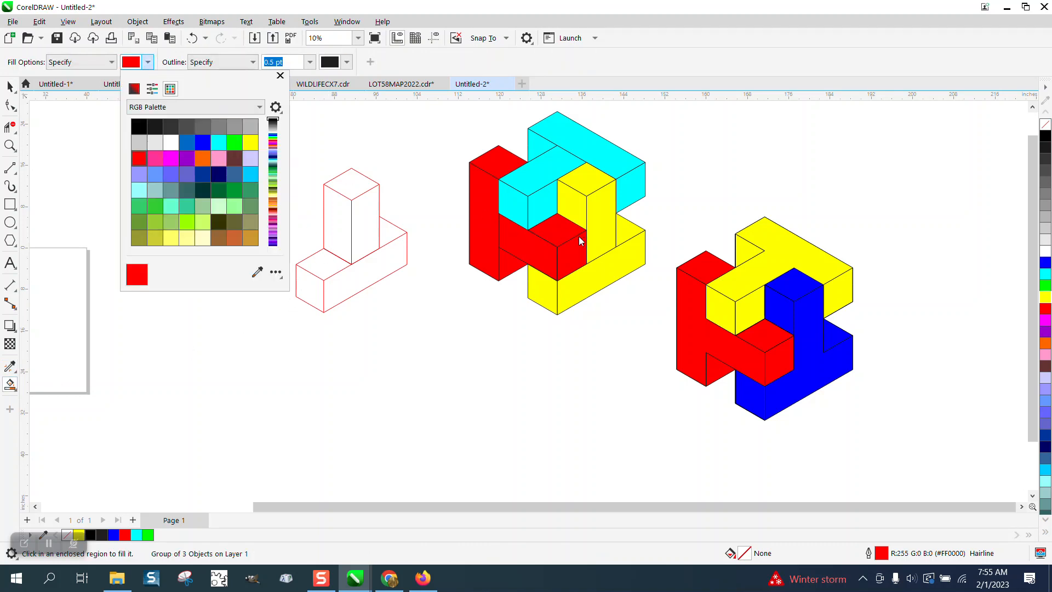
{"action": "left_click", "coordinate": [203, 144]}
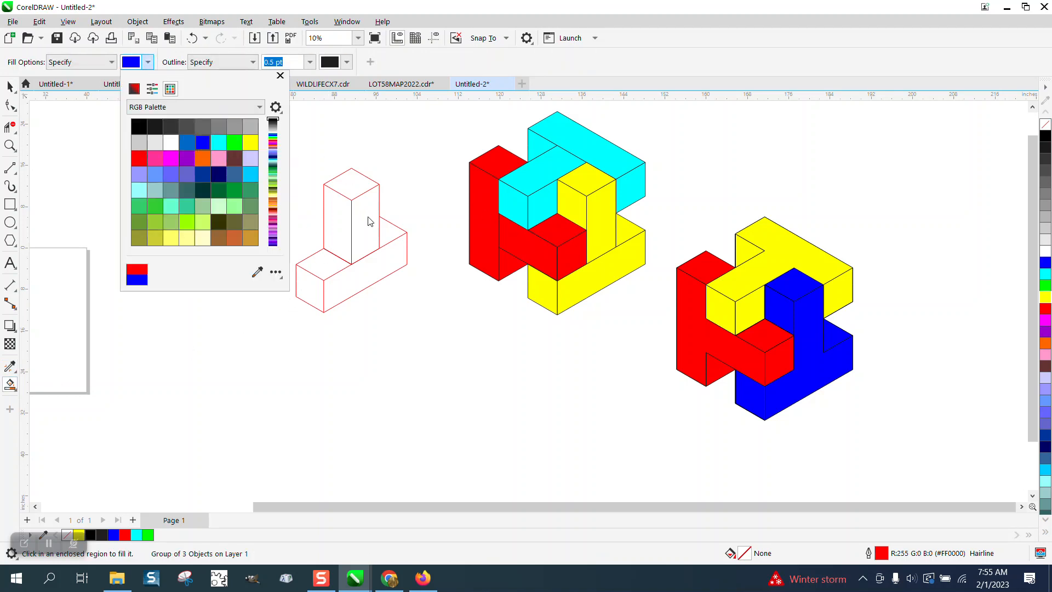
- Try filling each face of the column-and-base outline blue in place with Smart Fill
{"action": "left_click", "coordinate": [368, 219]}
{"action": "left_click", "coordinate": [353, 183]}
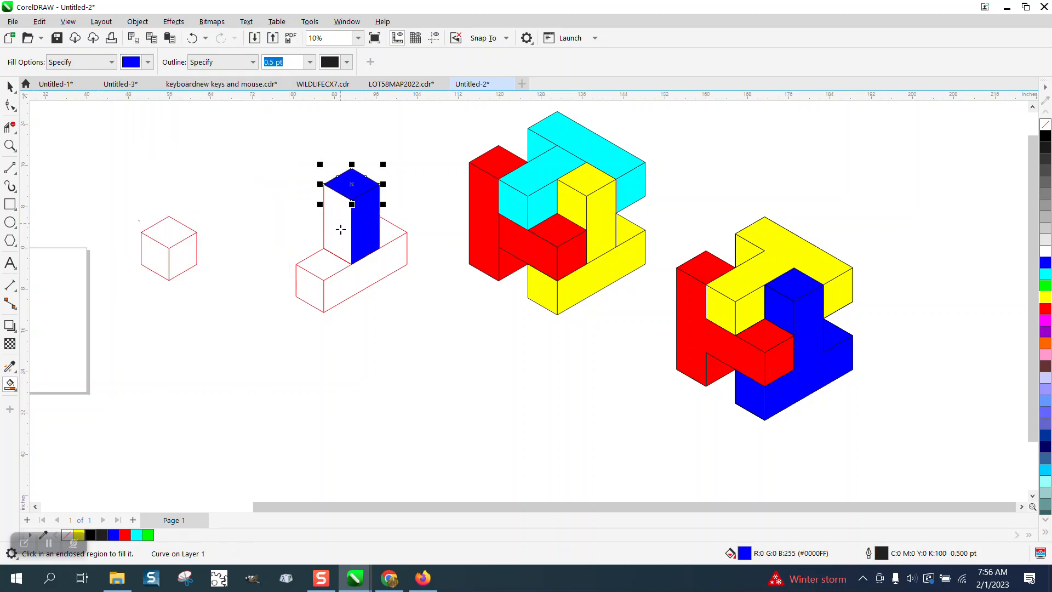
{"action": "left_click", "coordinate": [337, 224]}
{"action": "left_click", "coordinate": [326, 264]}
{"action": "left_click", "coordinate": [312, 285]}
{"action": "left_click", "coordinate": [364, 285]}
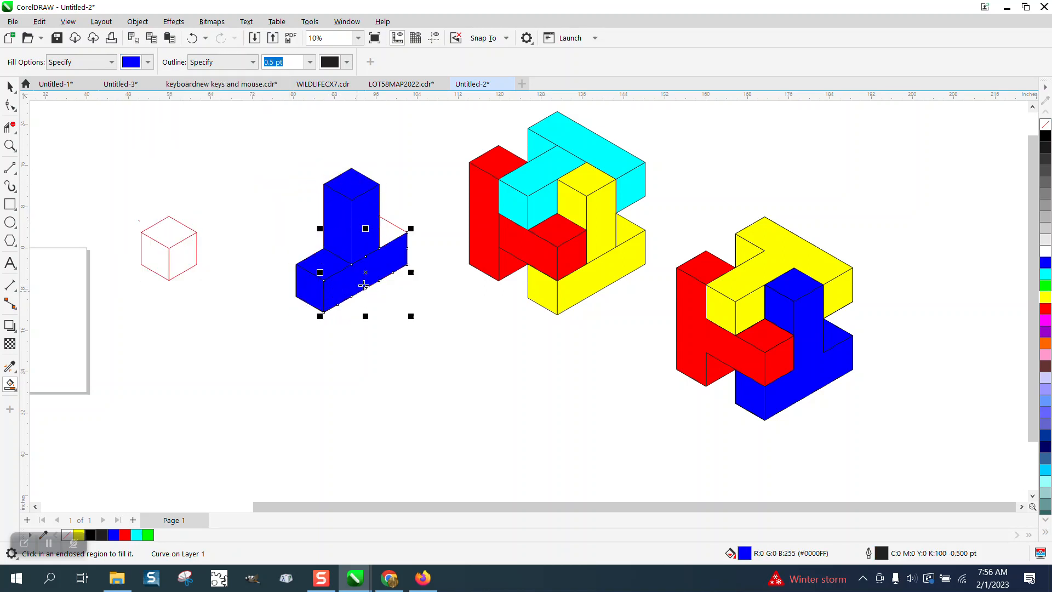
{"action": "left_click", "coordinate": [391, 237]}
{"action": "key", "text": "space"}
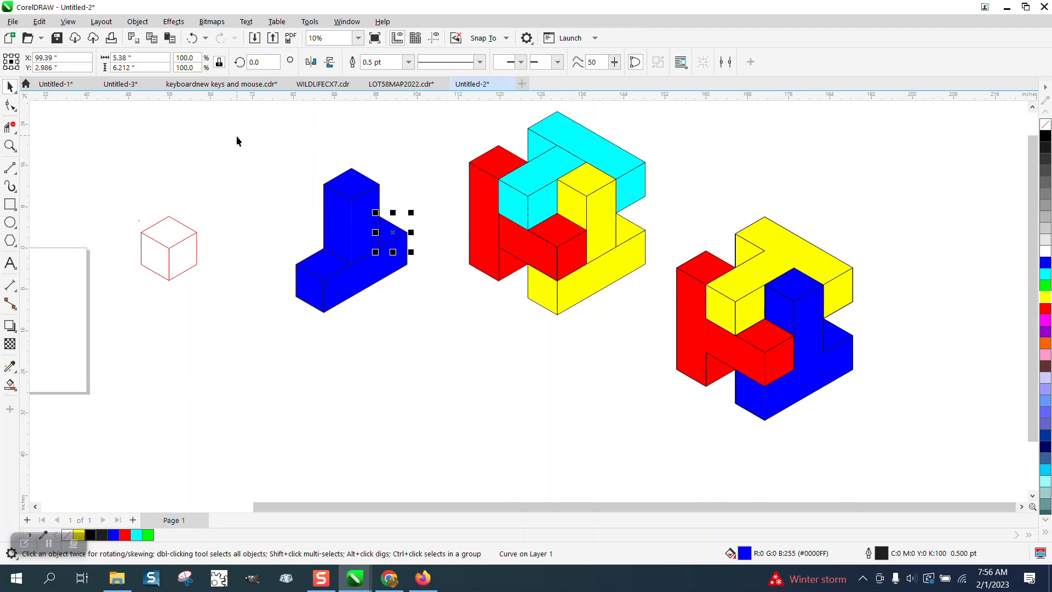
- Select the whole blue figure, try removing its outlines, and undo the removal
{"action": "left_click_drag", "start_coordinate": [237, 145], "coordinate": [433, 329]}
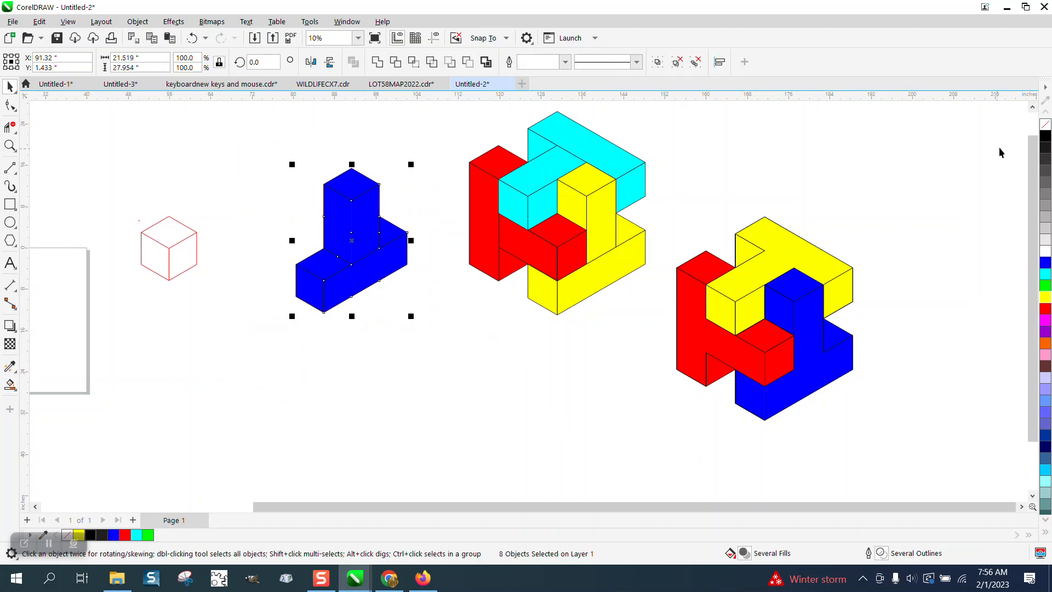
{"action": "right_click", "coordinate": [1047, 128]}
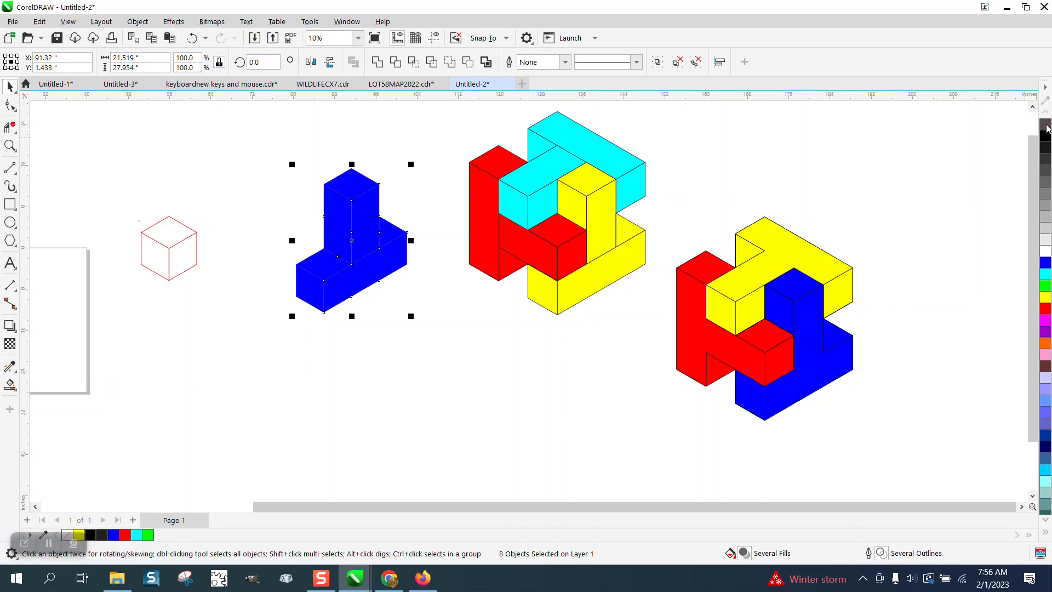
{"action": "left_click", "coordinate": [192, 38]}
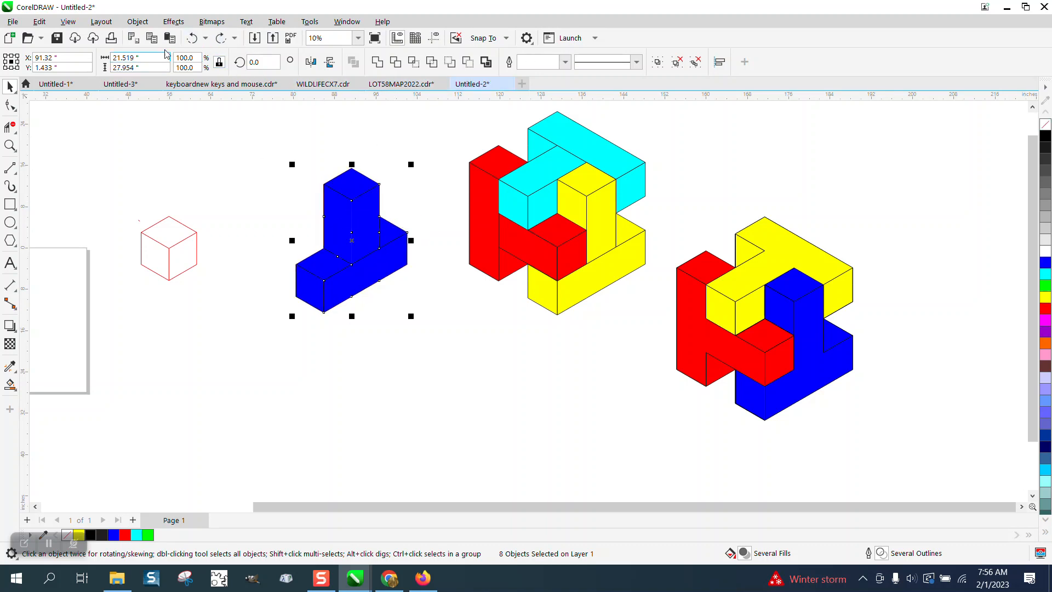
- Undo all the blue Smart Fill pieces on the column-and-base outline
{"action": "left_click", "coordinate": [191, 38]}
{"action": "left_click", "coordinate": [192, 38]}
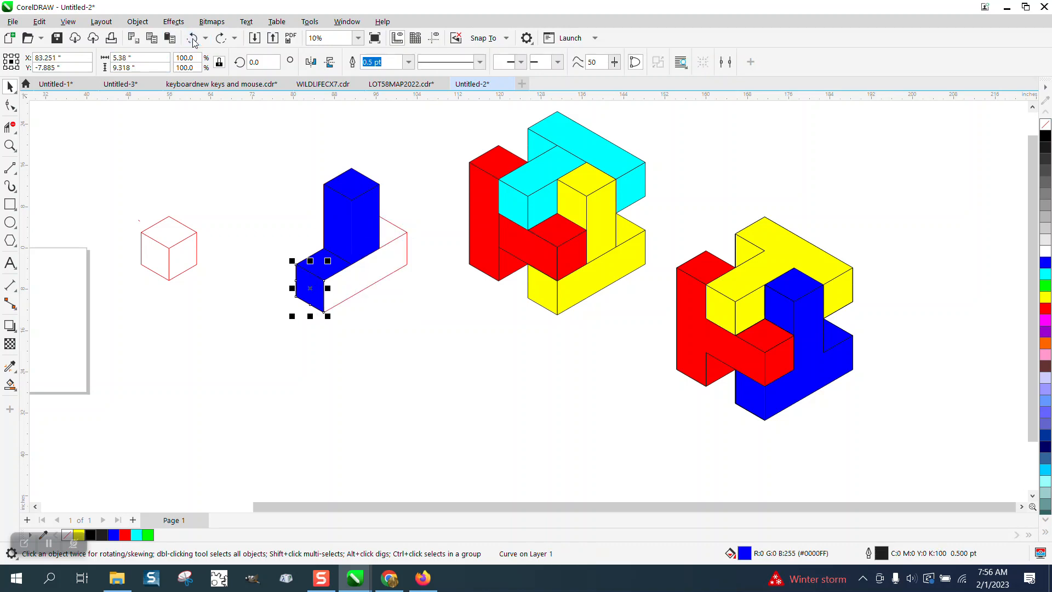
{"action": "left_click", "coordinate": [193, 39]}
{"action": "left_click", "coordinate": [193, 38]}
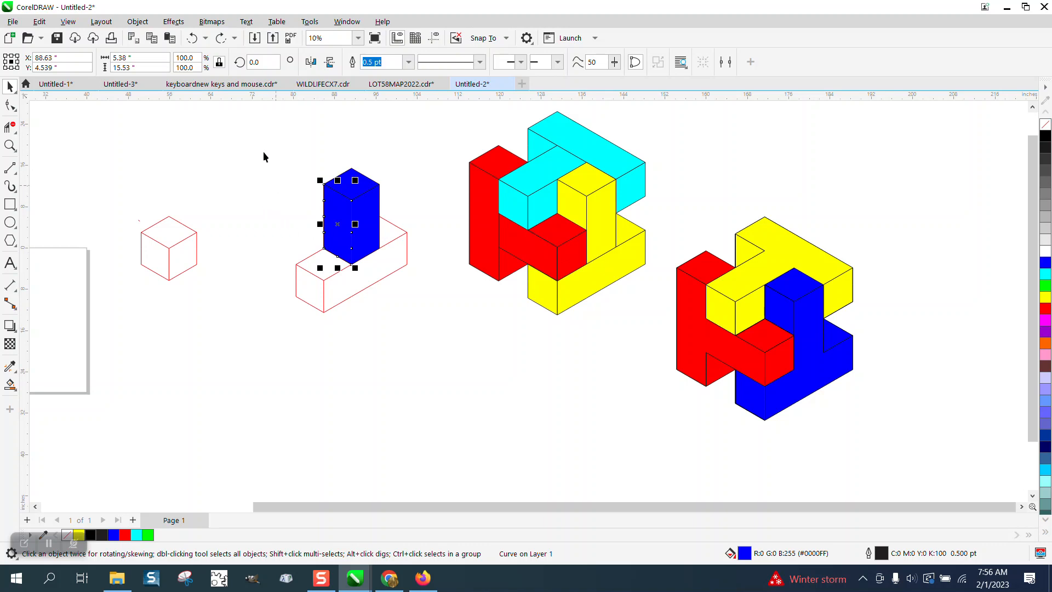
{"action": "left_click", "coordinate": [191, 39]}
{"action": "left_click", "coordinate": [192, 38]}
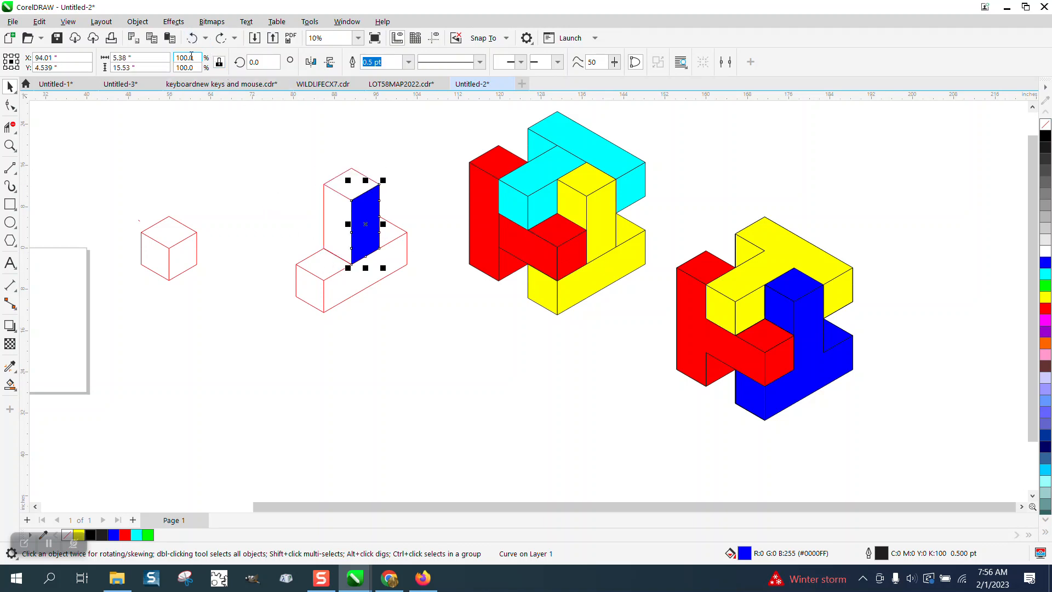
{"action": "left_click", "coordinate": [192, 38]}
- Delete the line segment dividing the column's right face from the base's long side with Virtual Segment Delete
{"action": "left_click", "coordinate": [8, 129]}
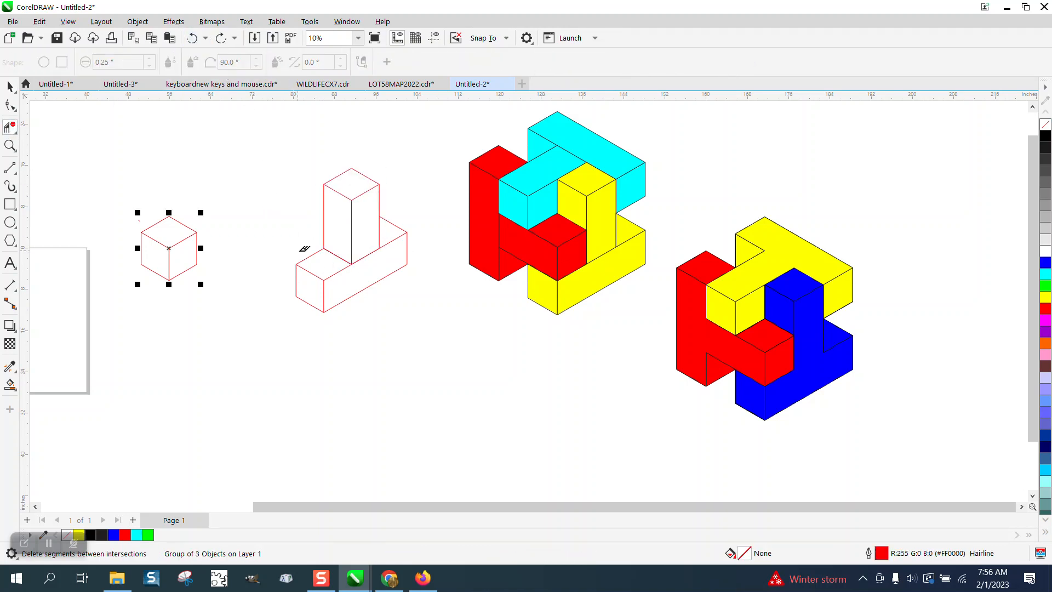
{"action": "left_click_drag", "start_coordinate": [369, 248], "coordinate": [367, 270]}
{"action": "left_click", "coordinate": [364, 257]}
- Try filling the column's top and left faces and the base's front top face blue, and undo these fills
{"action": "left_click", "coordinate": [10, 384]}
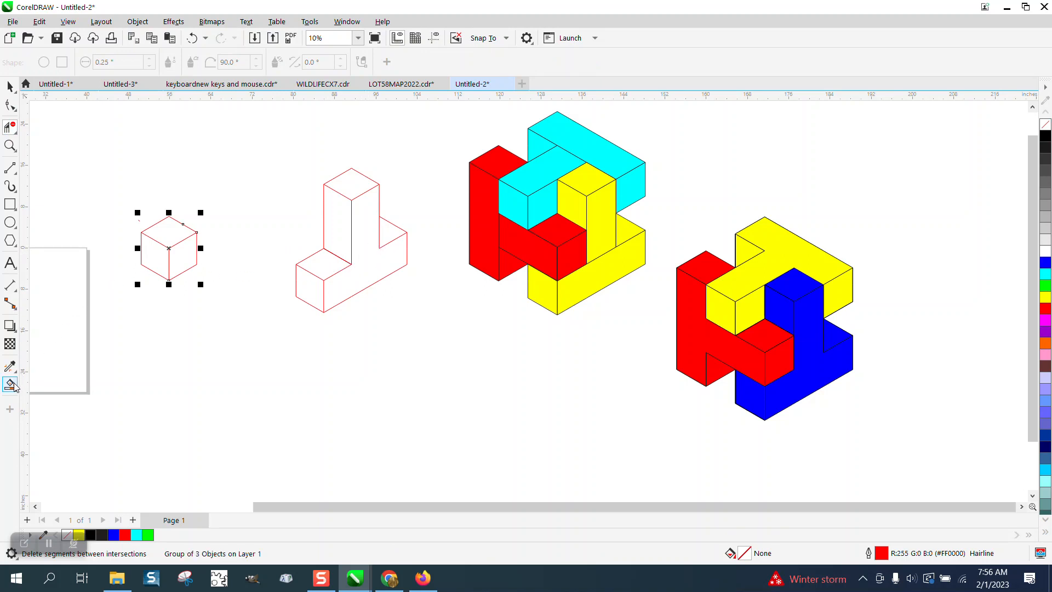
{"action": "left_click", "coordinate": [351, 187]}
{"action": "left_click", "coordinate": [336, 235]}
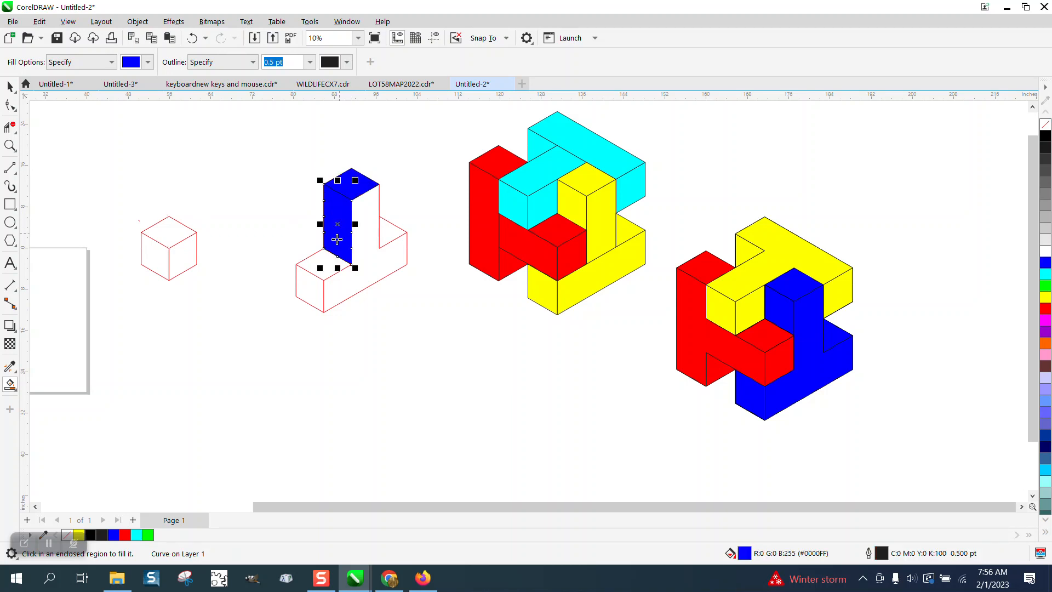
{"action": "left_click", "coordinate": [325, 268]}
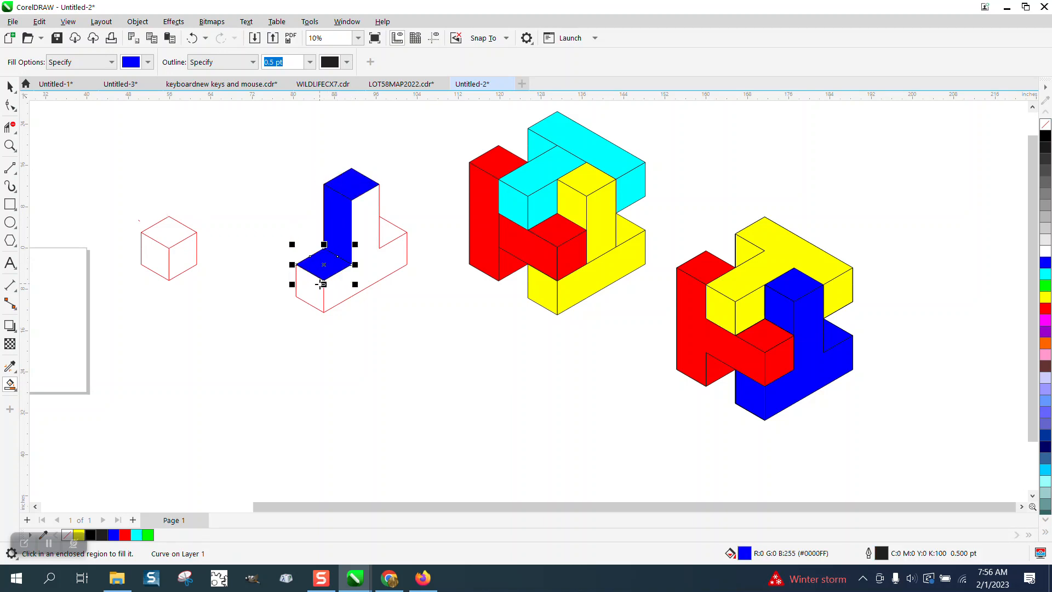
{"action": "left_click", "coordinate": [193, 39]}
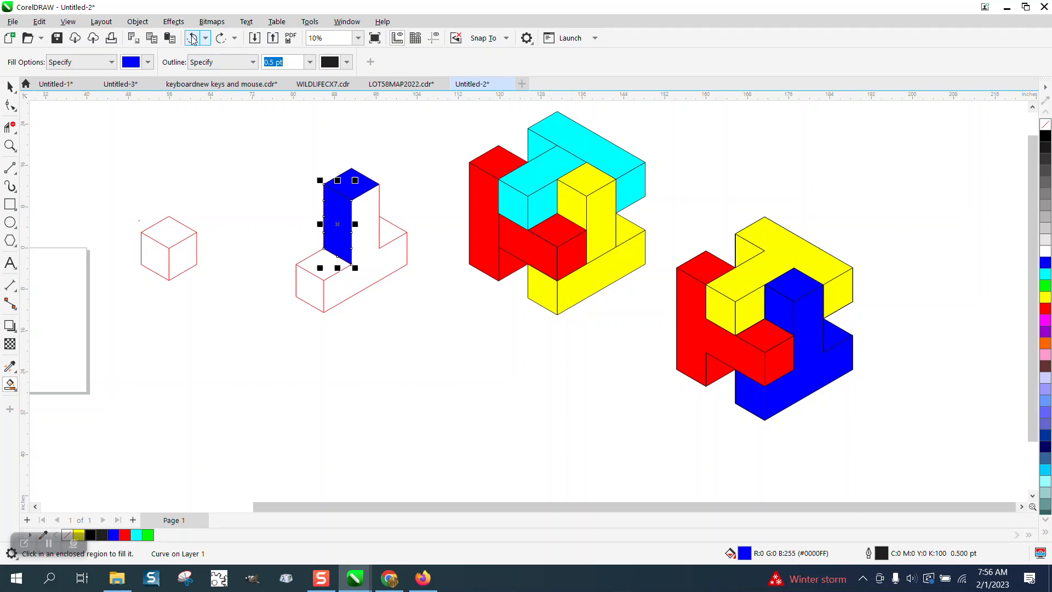
{"action": "left_click", "coordinate": [192, 39]}
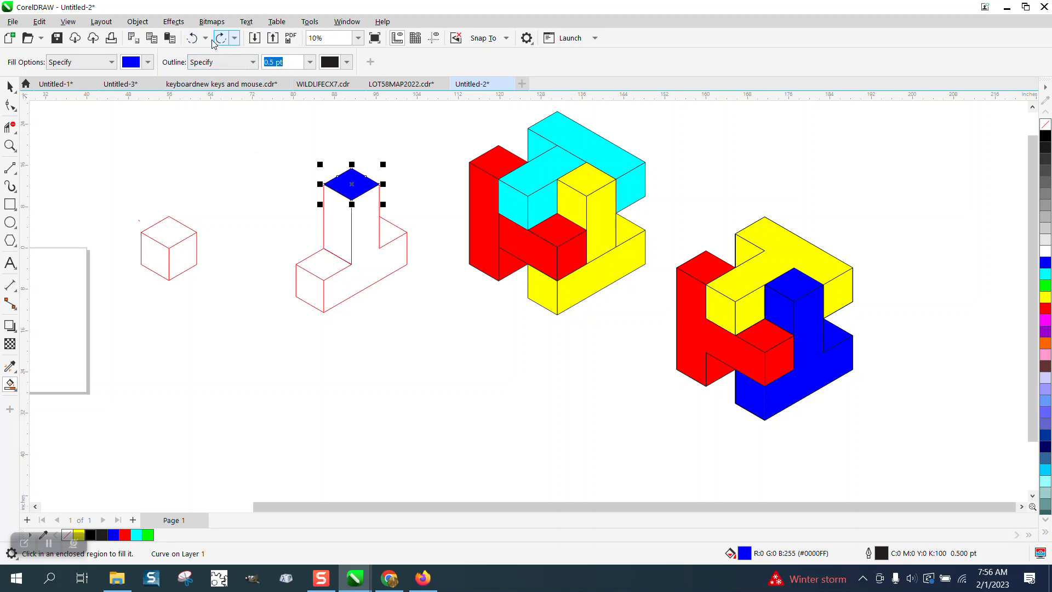
{"action": "left_click", "coordinate": [193, 39]}
- Smart Fill every face of the column-and-base outline blue, nudging each filled piece down to form a separate blue figure below
{"action": "left_click", "coordinate": [367, 184]}
{"action": "key", "text": "Down"}
{"action": "left_click", "coordinate": [349, 205]}
{"action": "key", "text": "Down"}
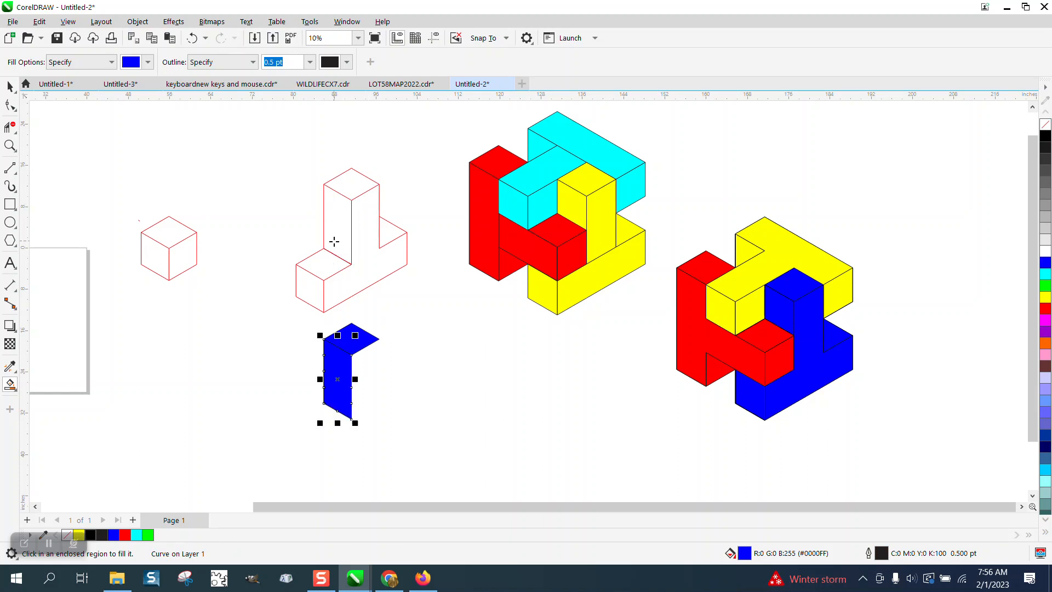
{"action": "left_click", "coordinate": [333, 259]}
{"action": "key", "text": "Down"}
{"action": "left_click", "coordinate": [355, 284]}
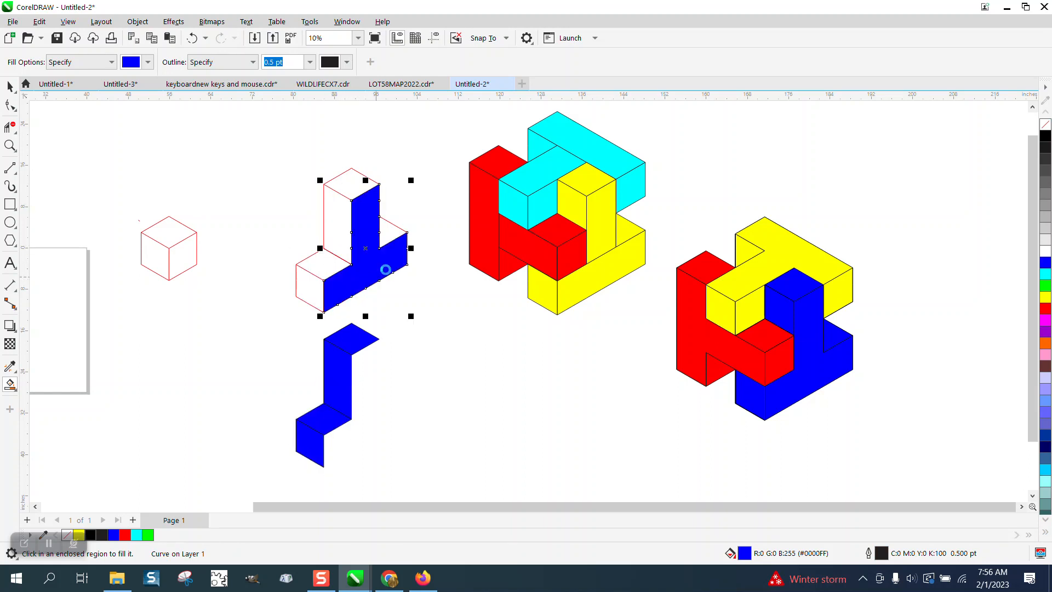
{"action": "key", "text": "Down"}
{"action": "left_click", "coordinate": [390, 232]}
{"action": "key", "text": "Down"}
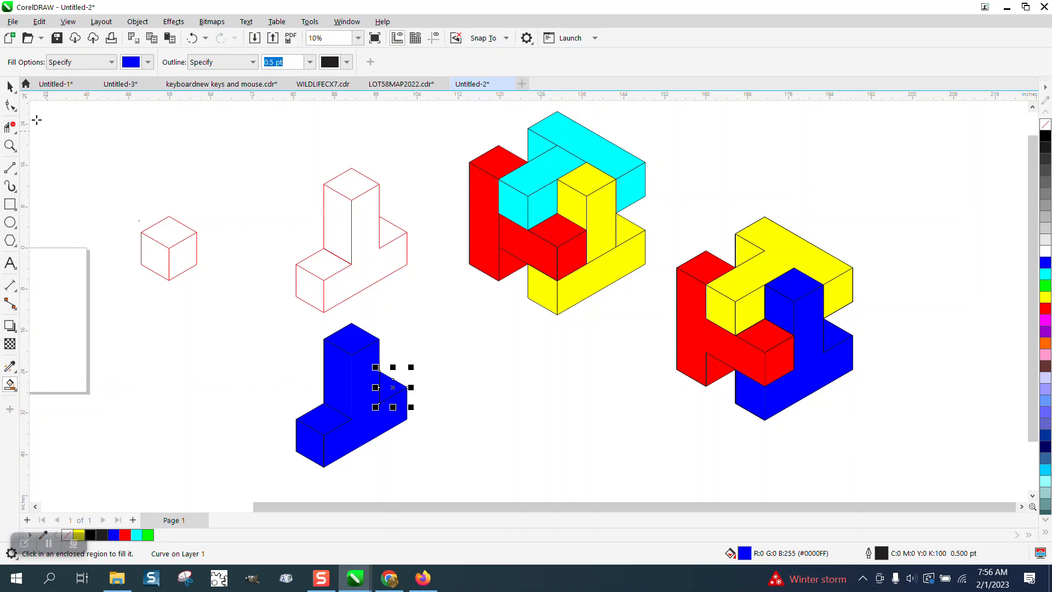
- Fill the spare cube green and move it onto the front block of the blue figure's base
{"action": "key", "text": "space"}
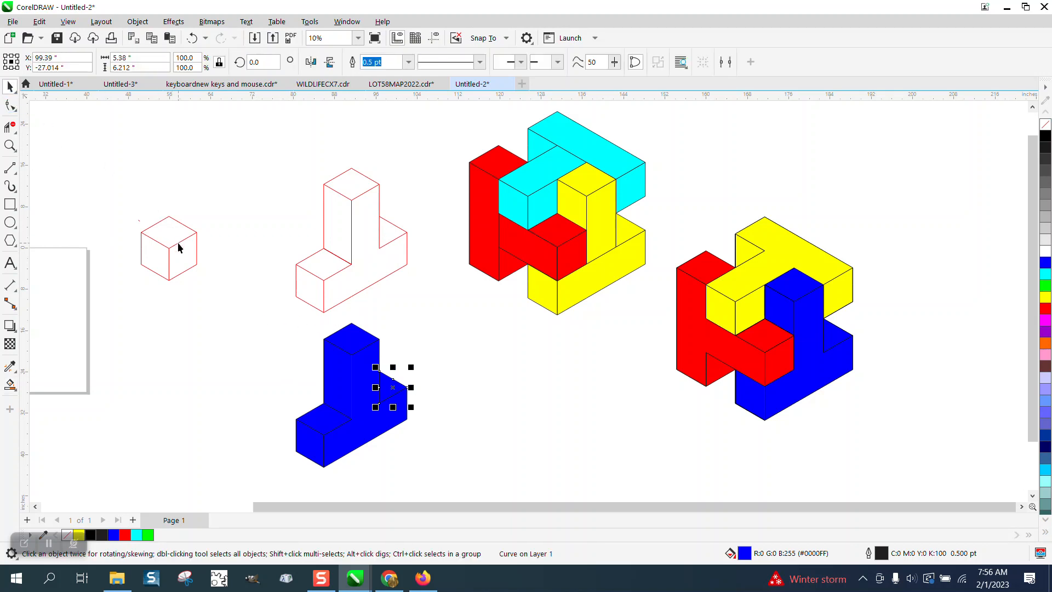
{"action": "left_click", "coordinate": [179, 248]}
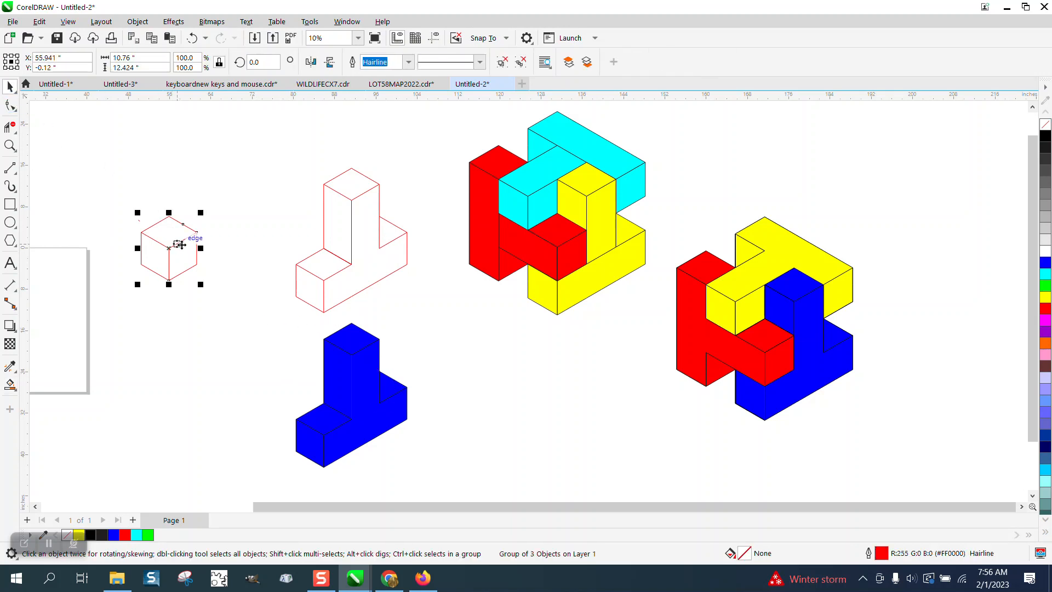
{"action": "left_click", "coordinate": [1046, 288]}
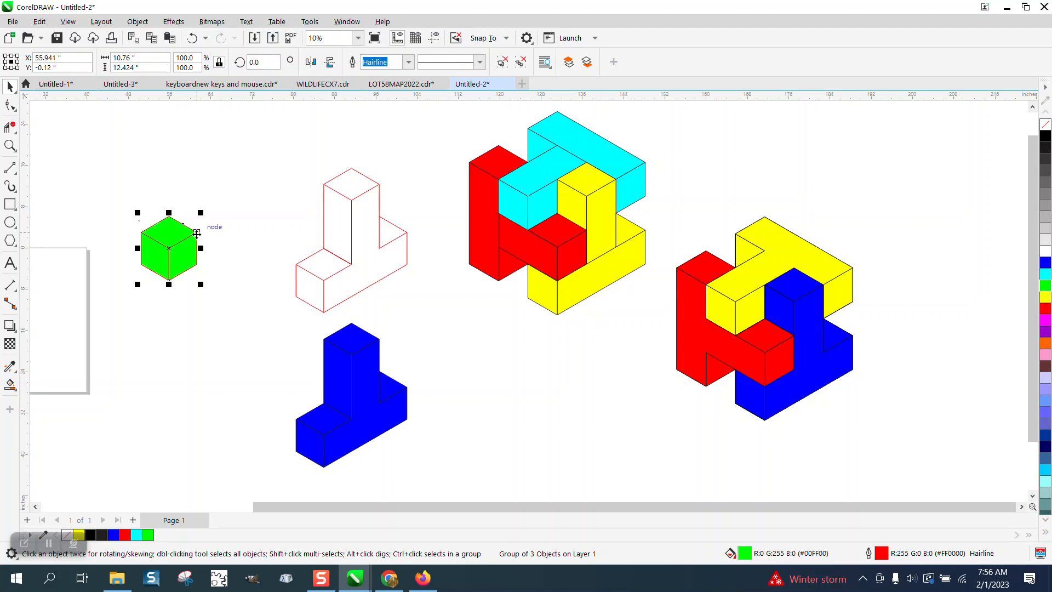
{"action": "left_click_drag", "start_coordinate": [197, 266], "coordinate": [353, 416]}
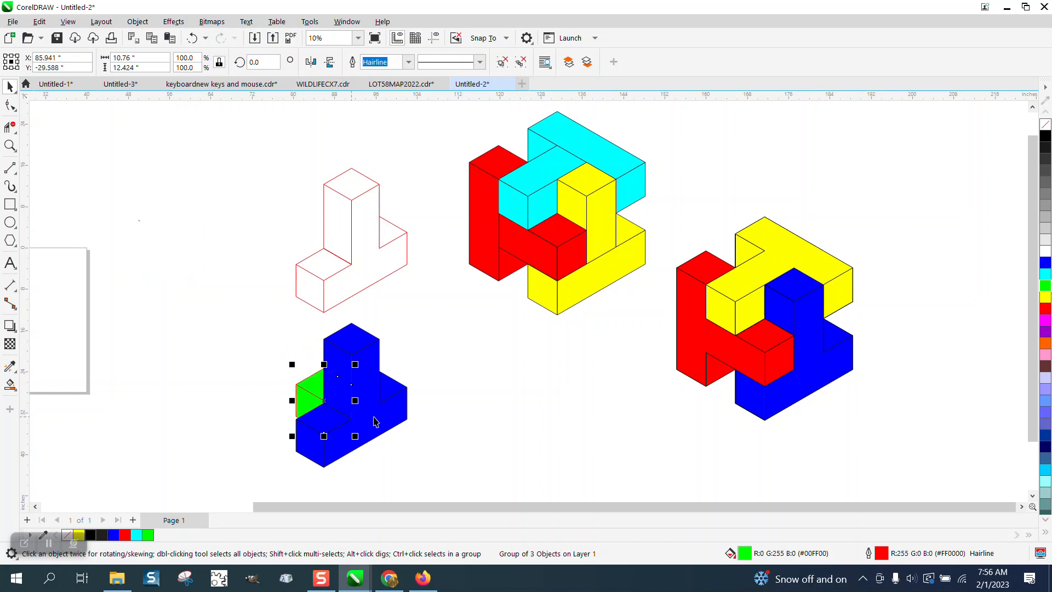
- Bring the green cube to the front of the page and snap its lower-right corner to the base block's top corner
{"action": "left_click", "coordinate": [10, 145]}
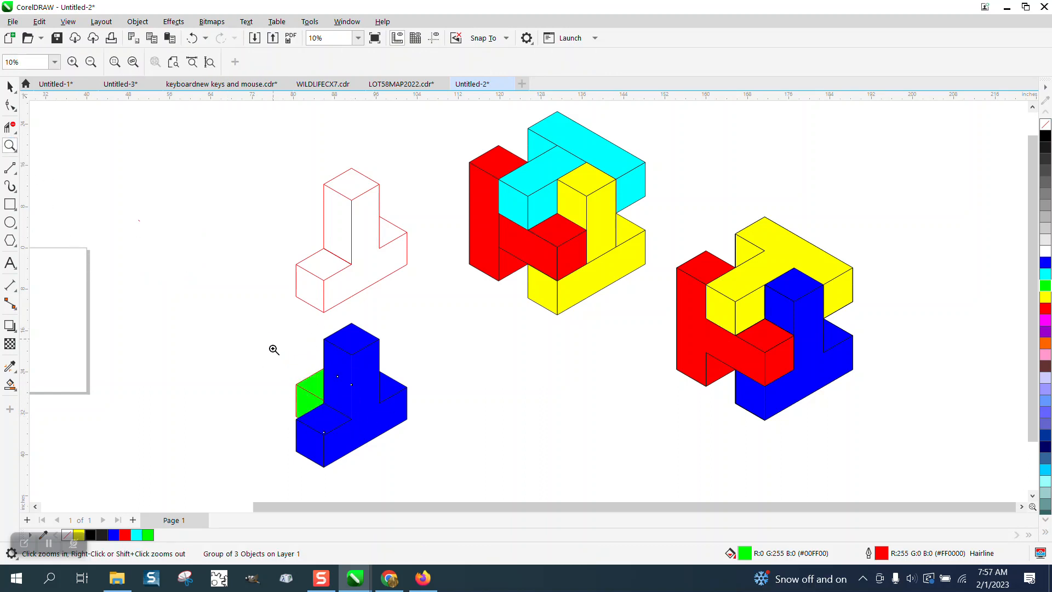
{"action": "left_click_drag", "start_coordinate": [322, 339], "coordinate": [442, 480]}
{"action": "key", "text": "space"}
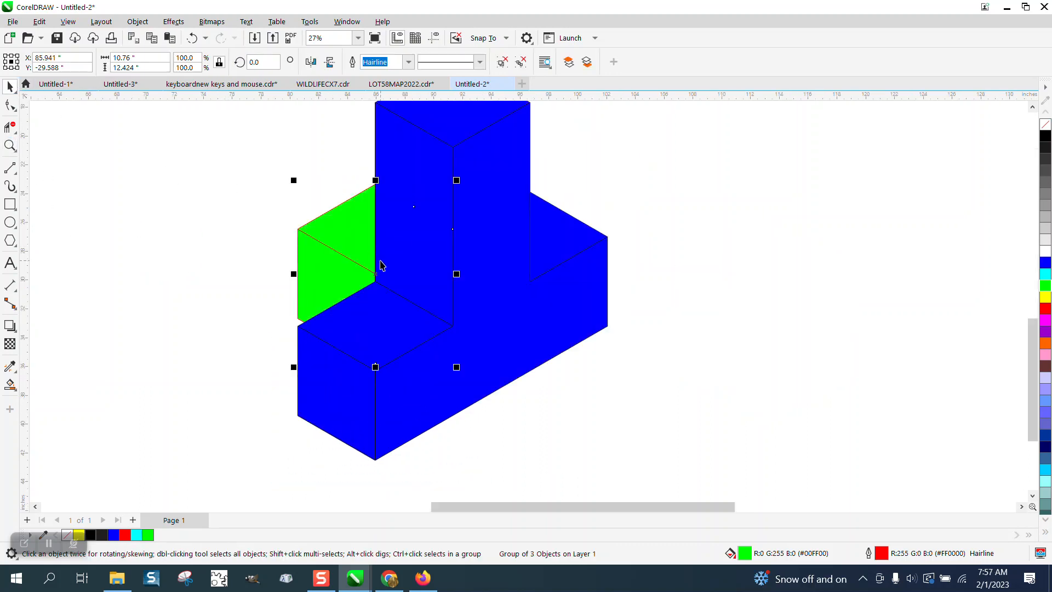
{"action": "left_click", "coordinate": [137, 21]}
{"action": "mouse_move", "coordinate": [162, 224]}
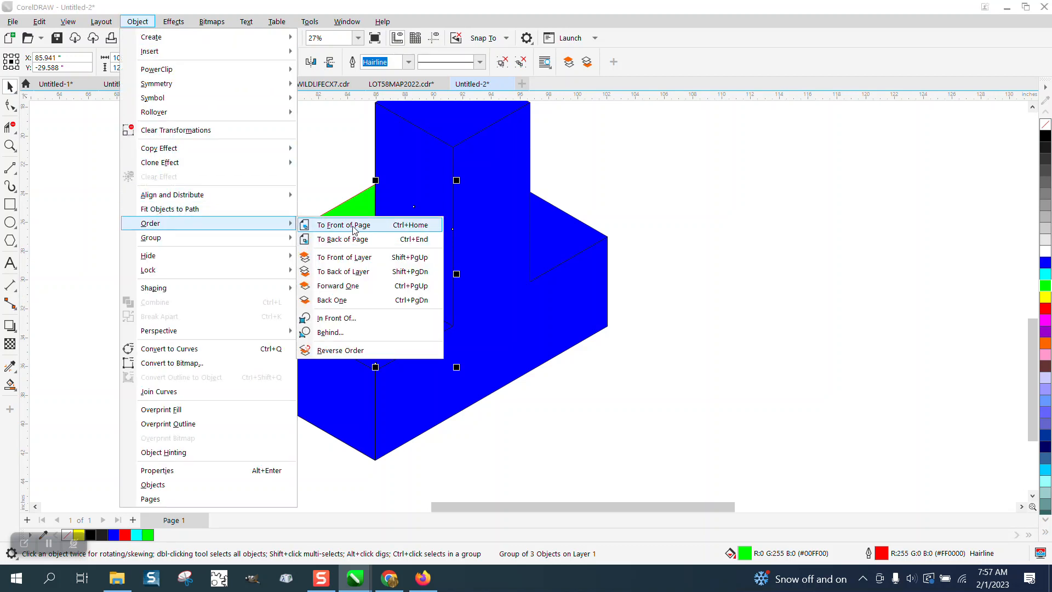
{"action": "left_click", "coordinate": [323, 225]}
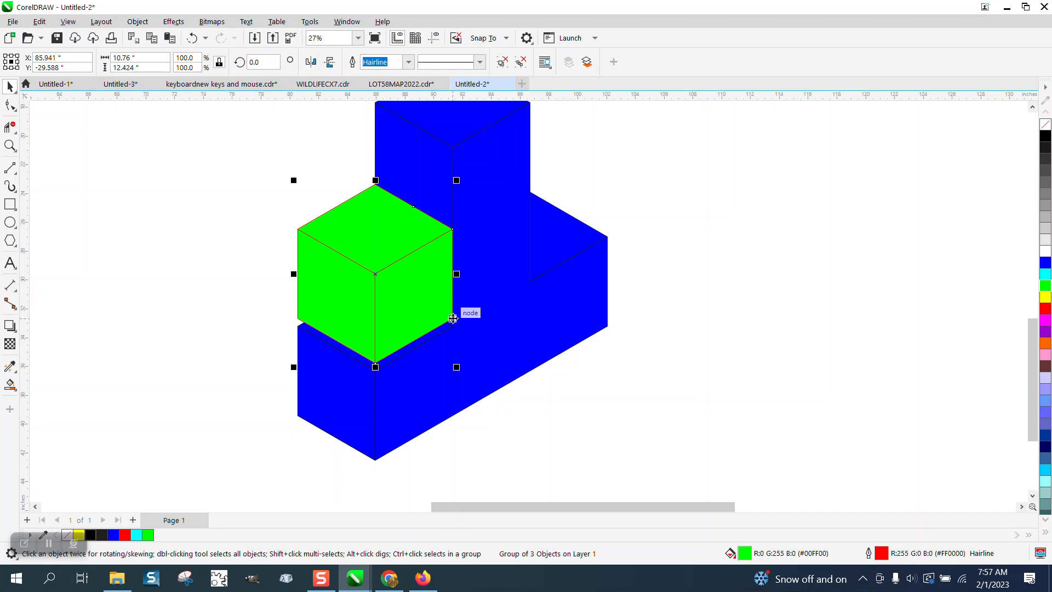
{"action": "left_click_drag", "start_coordinate": [453, 321], "coordinate": [454, 327]}
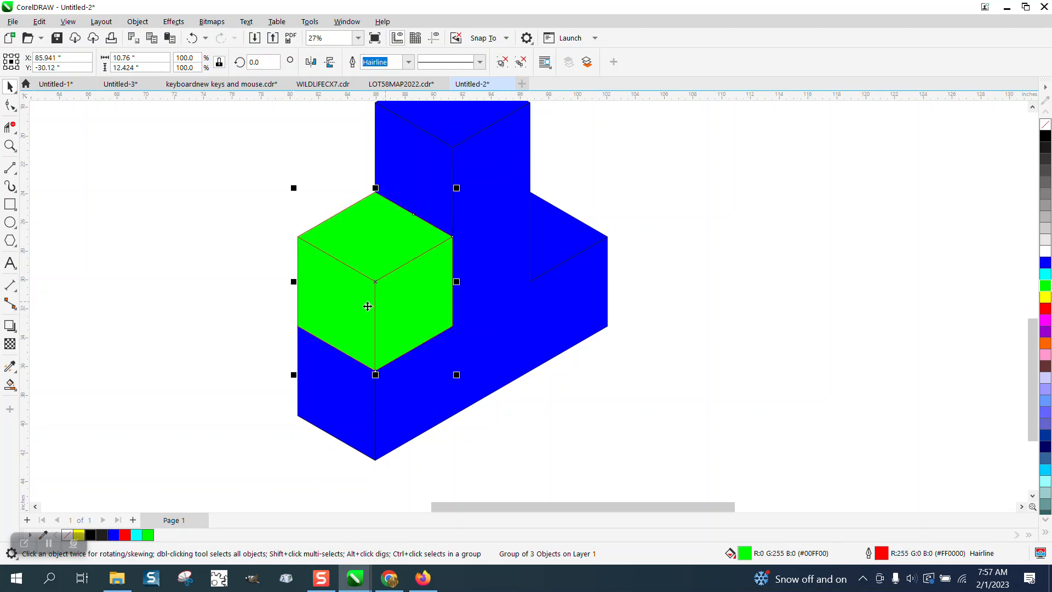
- Try making a 120-degree rotated copy of the ungrouped blue figure and green cube about the cube's top corner, and undo it
{"action": "scroll", "coordinate": [369, 305], "scroll_direction": "down", "scroll_amount": 2}
{"action": "scroll", "coordinate": [525, 308], "scroll_direction": "down", "scroll_amount": 1}
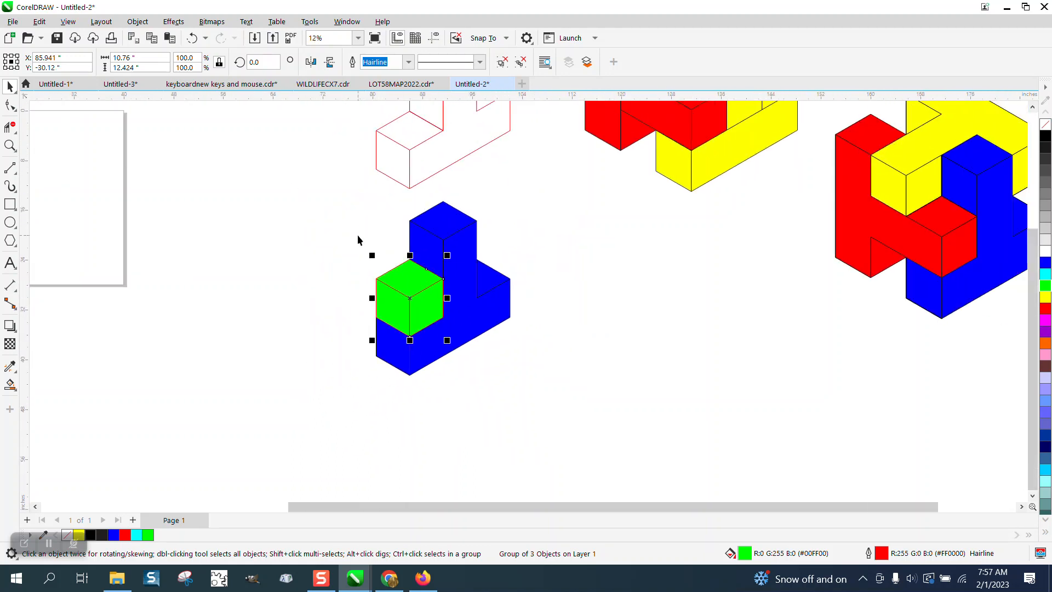
{"action": "left_click_drag", "start_coordinate": [353, 199], "coordinate": [590, 387]}
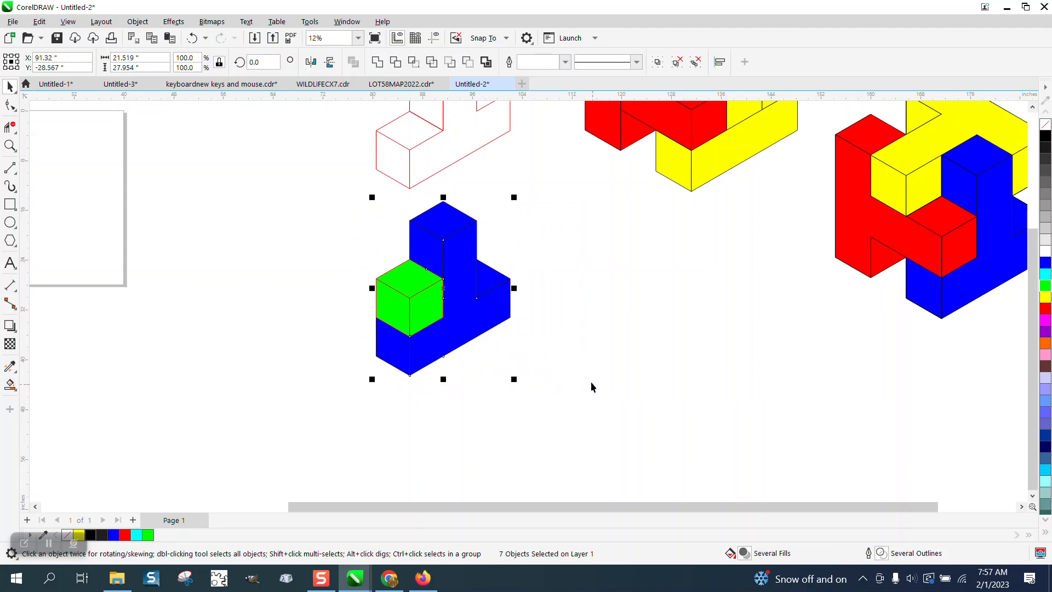
{"action": "left_click", "coordinate": [447, 290]}
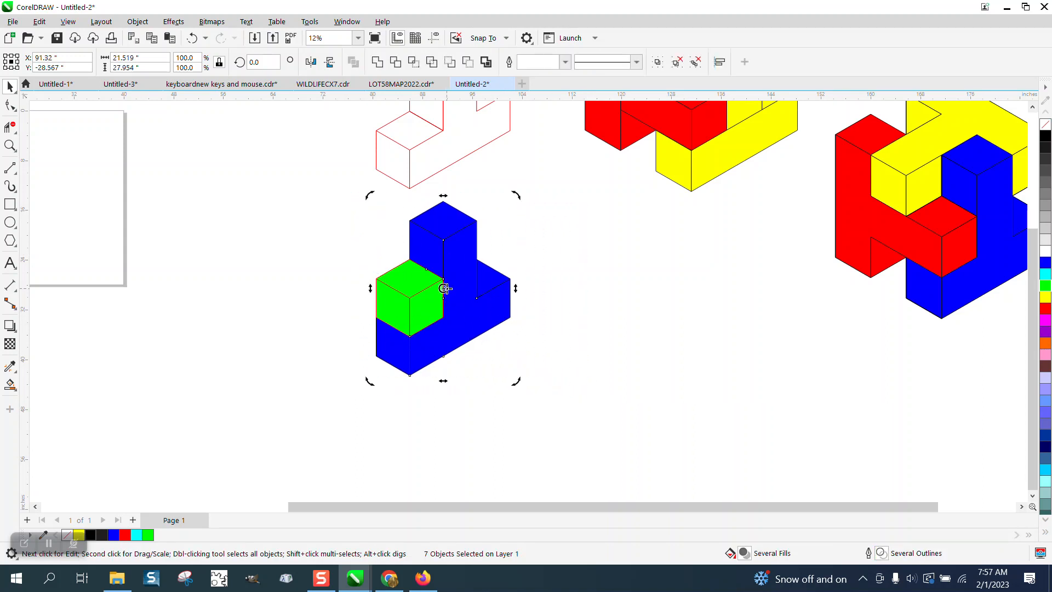
{"action": "left_click_drag", "start_coordinate": [411, 264], "coordinate": [409, 260]}
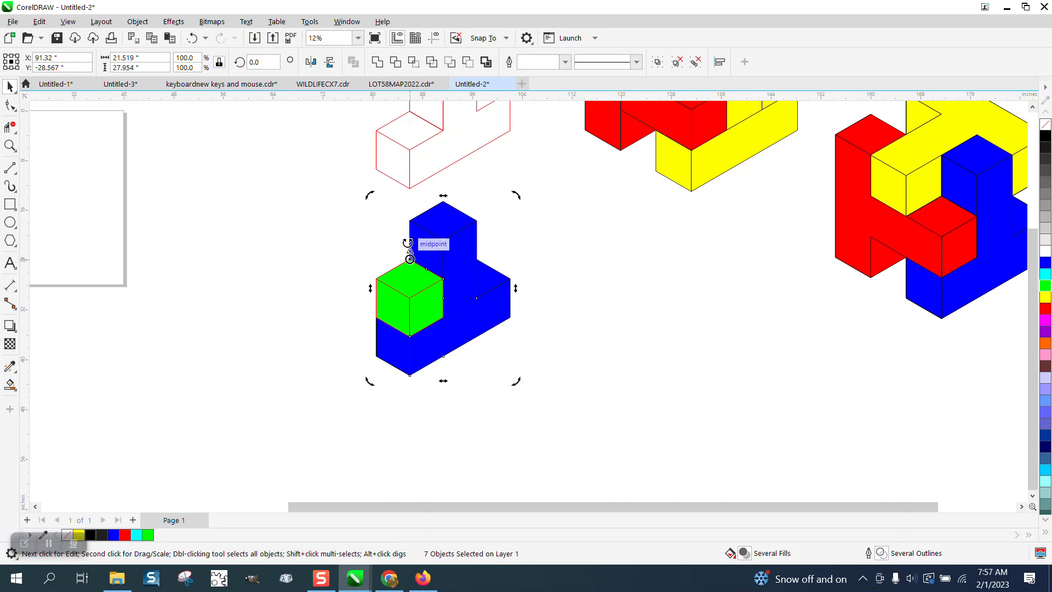
{"action": "left_click_drag", "start_coordinate": [266, 63], "coordinate": [255, 64]}
{"action": "type", "text": "120"}
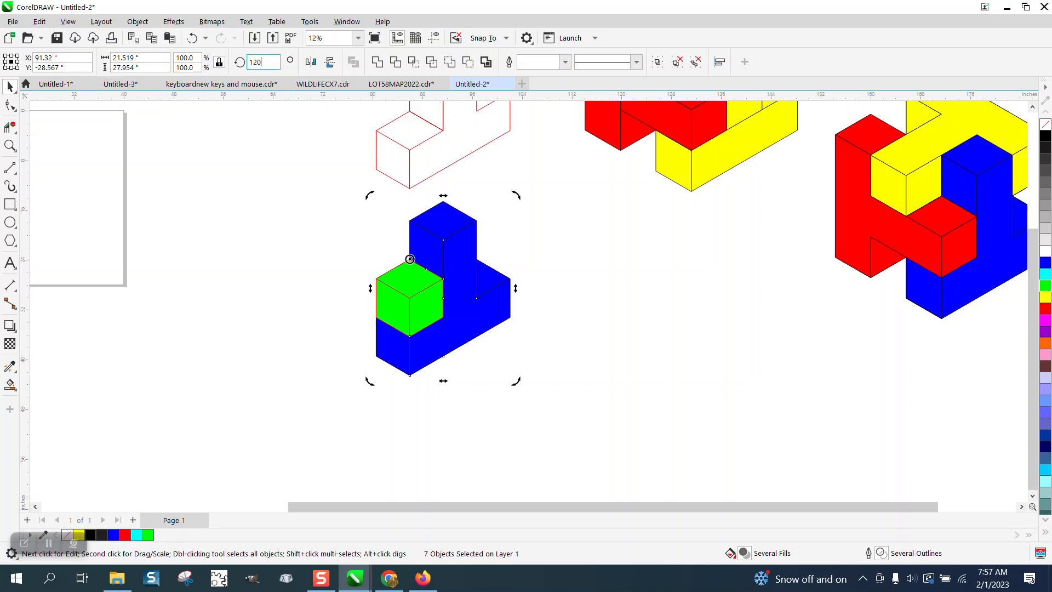
{"action": "key", "text": "Return"}
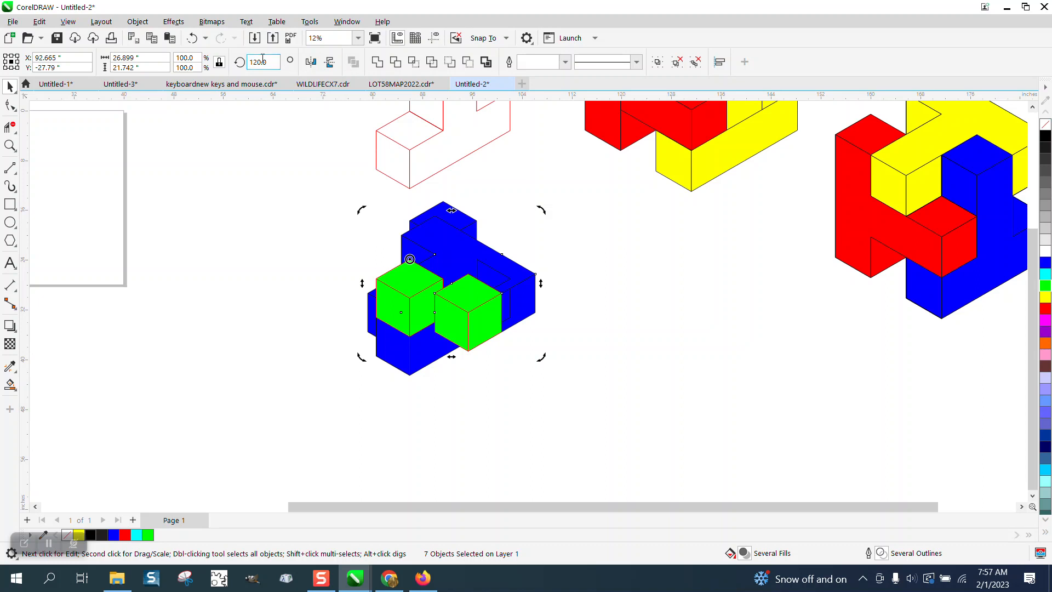
{"action": "left_click", "coordinate": [192, 38]}
{"action": "left_click", "coordinate": [563, 225]}
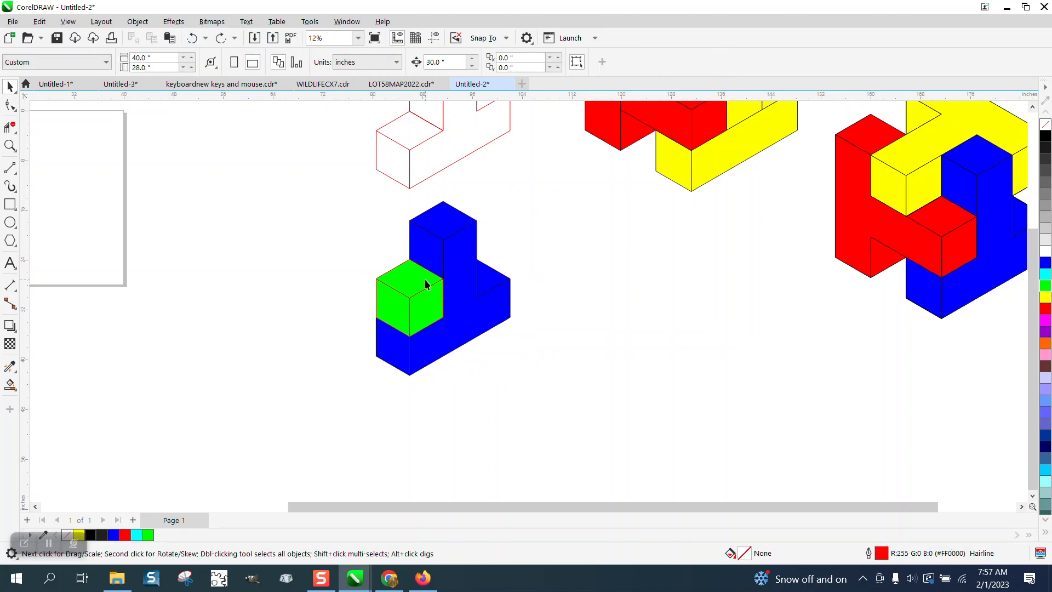
- Group the blue figure together with its green cube
{"action": "left_click", "coordinate": [424, 281]}
{"action": "left_click_drag", "start_coordinate": [355, 192], "coordinate": [608, 399]}
{"action": "key", "text": "ctrl+g"}
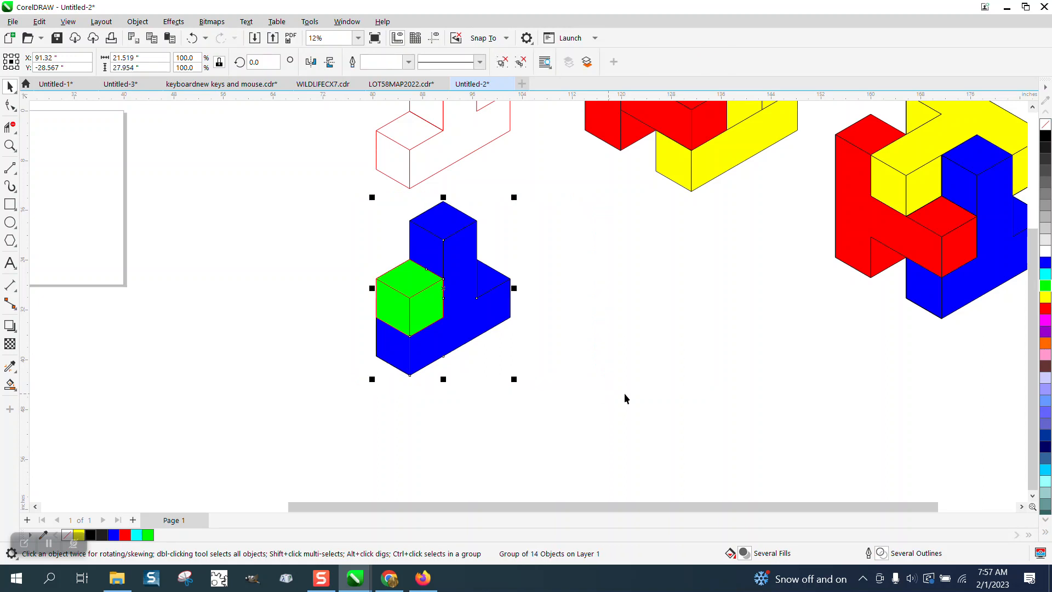
- Set the group's rotation centre on the green cube's top corner and create two copies, each rotated a further 120 degrees
{"action": "left_click", "coordinate": [443, 289]}
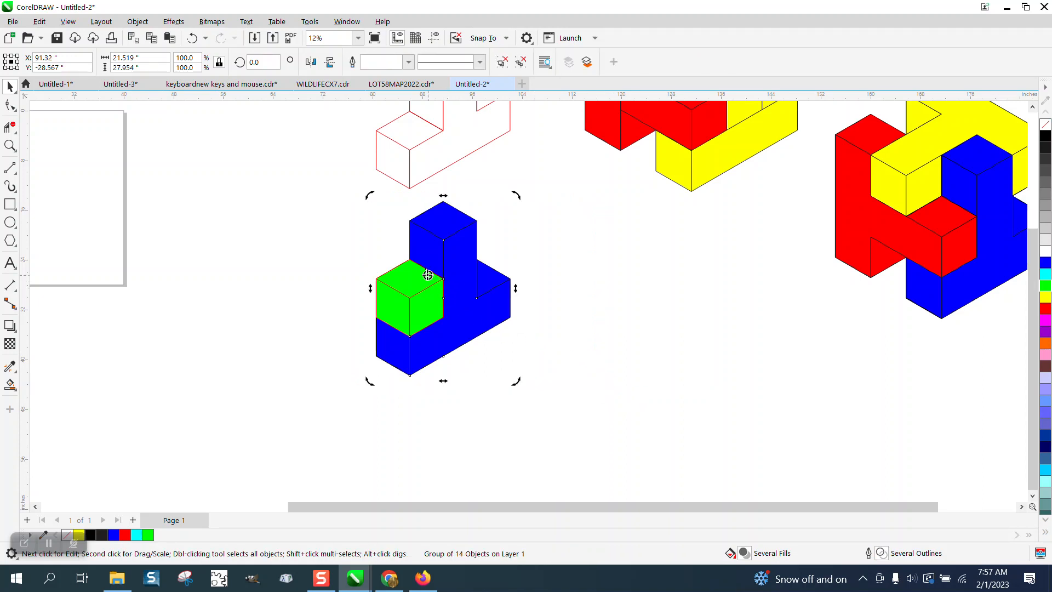
{"action": "left_click_drag", "start_coordinate": [428, 275], "coordinate": [410, 260]}
{"action": "left_click", "coordinate": [263, 62]}
{"action": "type", "text": "120"}
{"action": "key", "text": "Return"}
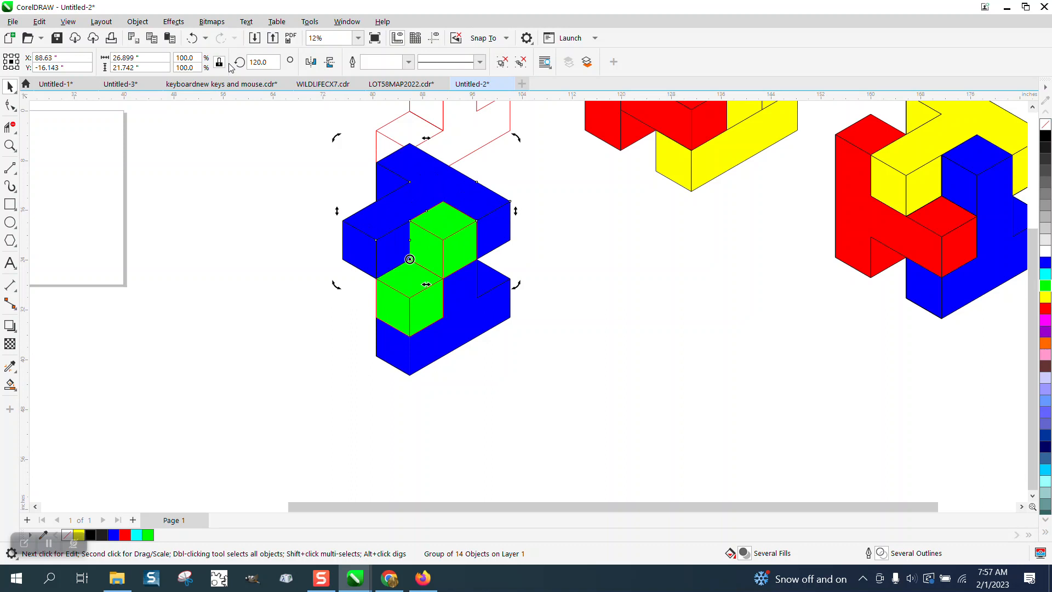
{"action": "key", "text": "Return"}
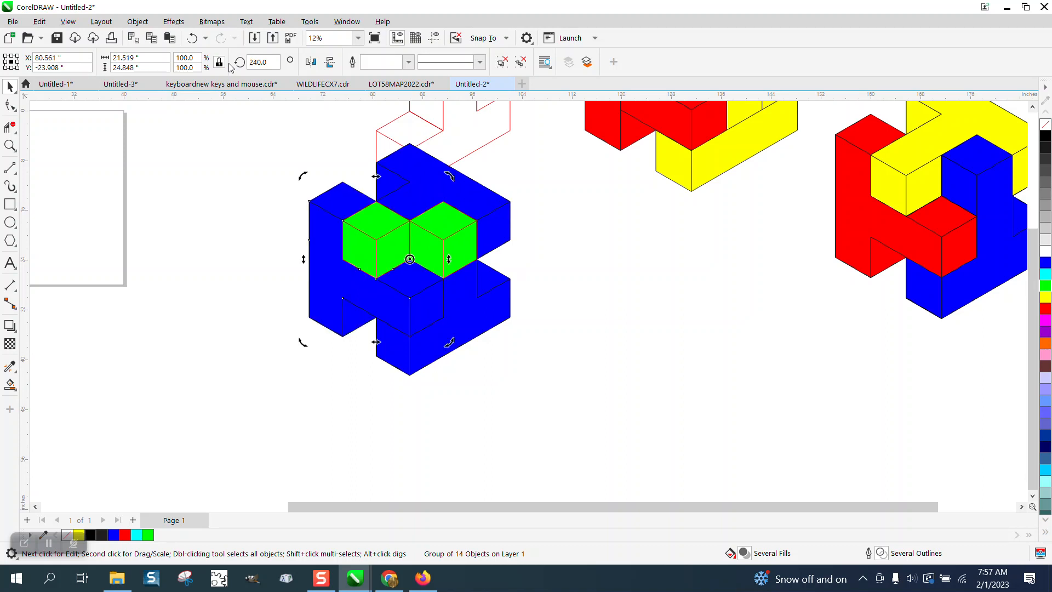
{"action": "left_click", "coordinate": [638, 173]}
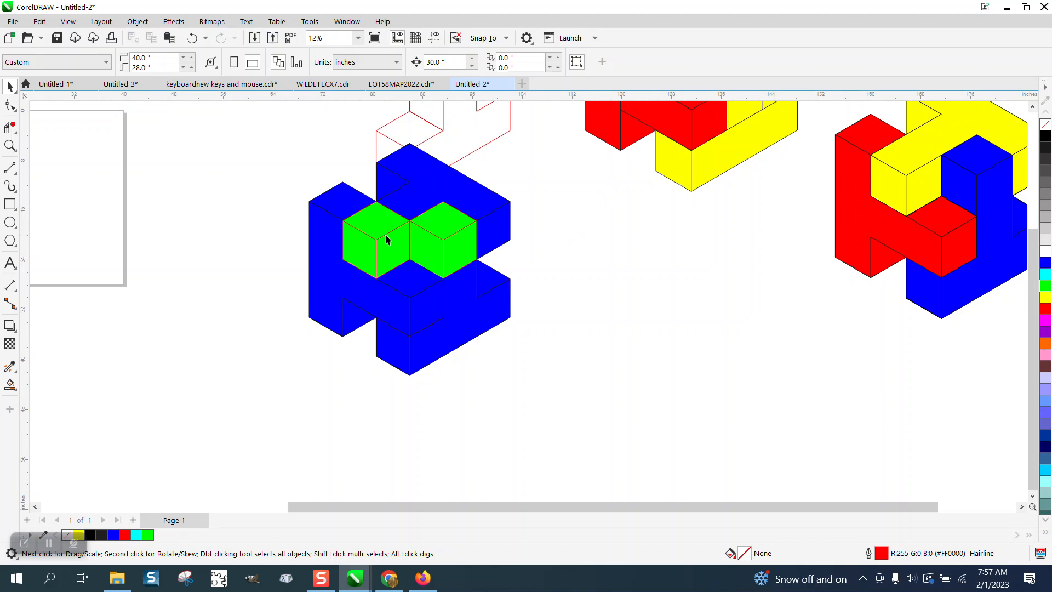
- Select all three overlapping rotated figures and ungroup them
{"action": "left_click", "coordinate": [459, 238]}
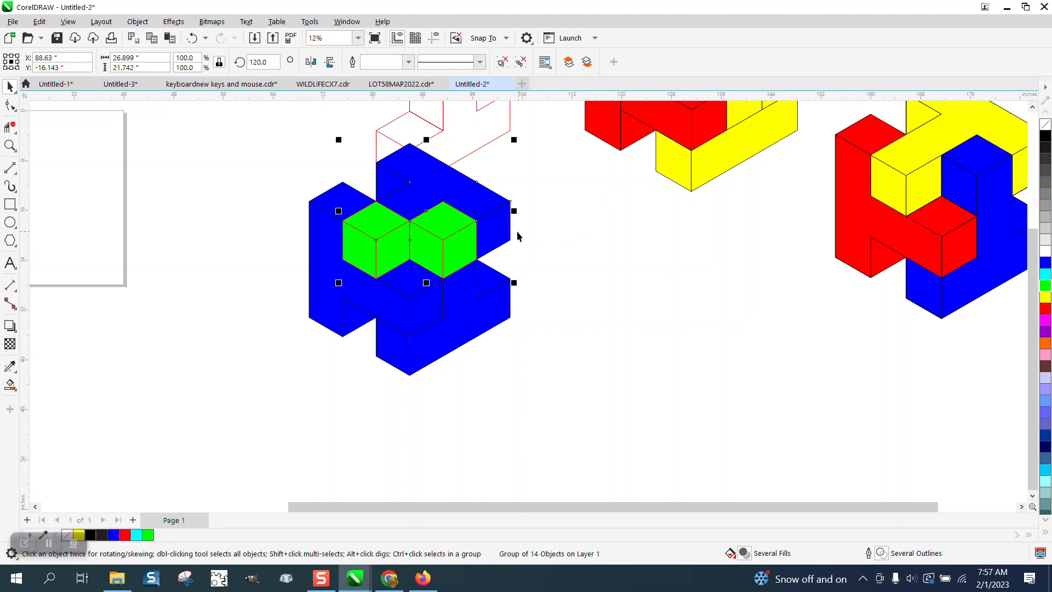
{"action": "left_click_drag", "start_coordinate": [281, 131], "coordinate": [604, 397]}
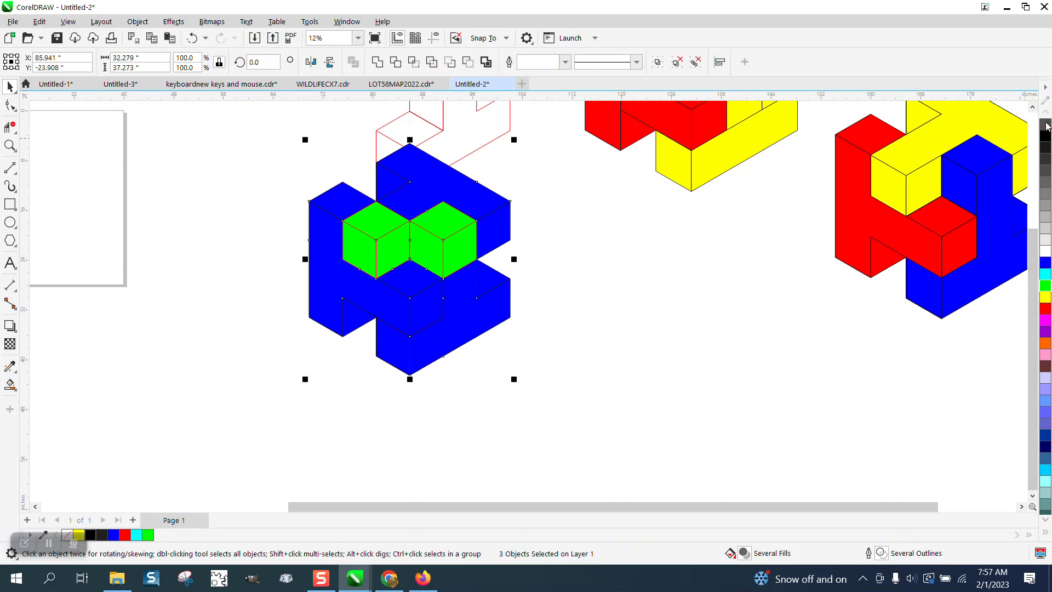
{"action": "left_click", "coordinate": [137, 21]}
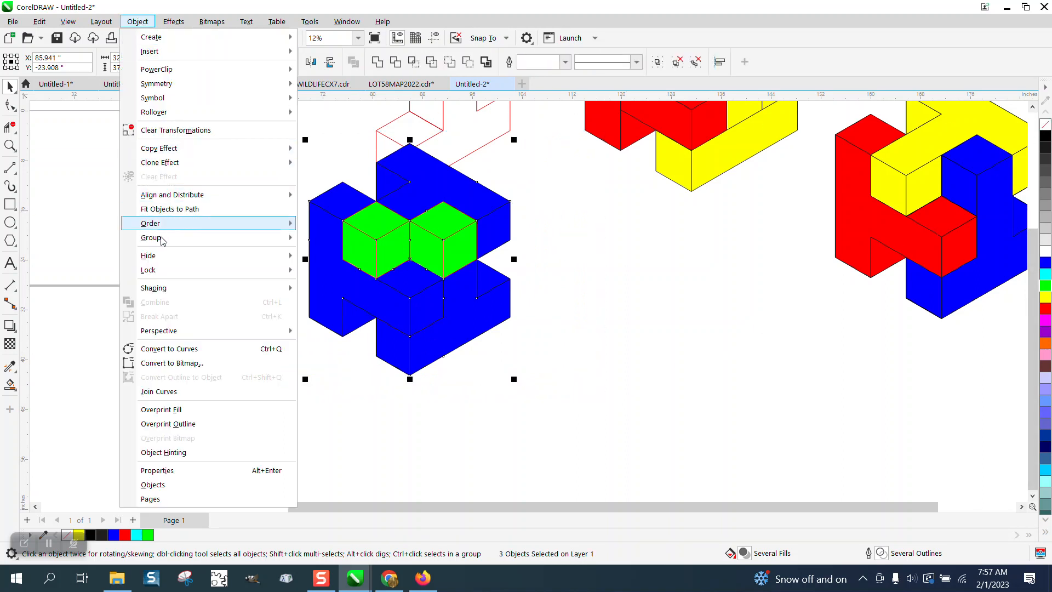
{"action": "mouse_move", "coordinate": [163, 240]}
{"action": "left_click", "coordinate": [312, 254]}
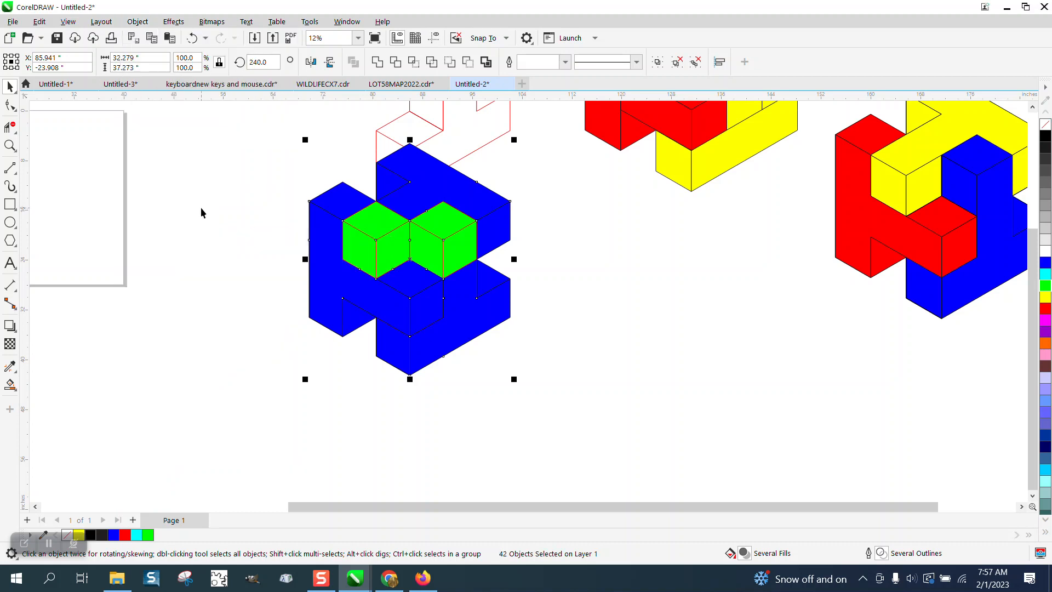
{"action": "left_click", "coordinate": [290, 219]}
- Fill the upper figure's large top face and the left green cube yellow, and the right green cube blue
{"action": "left_click", "coordinate": [497, 206]}
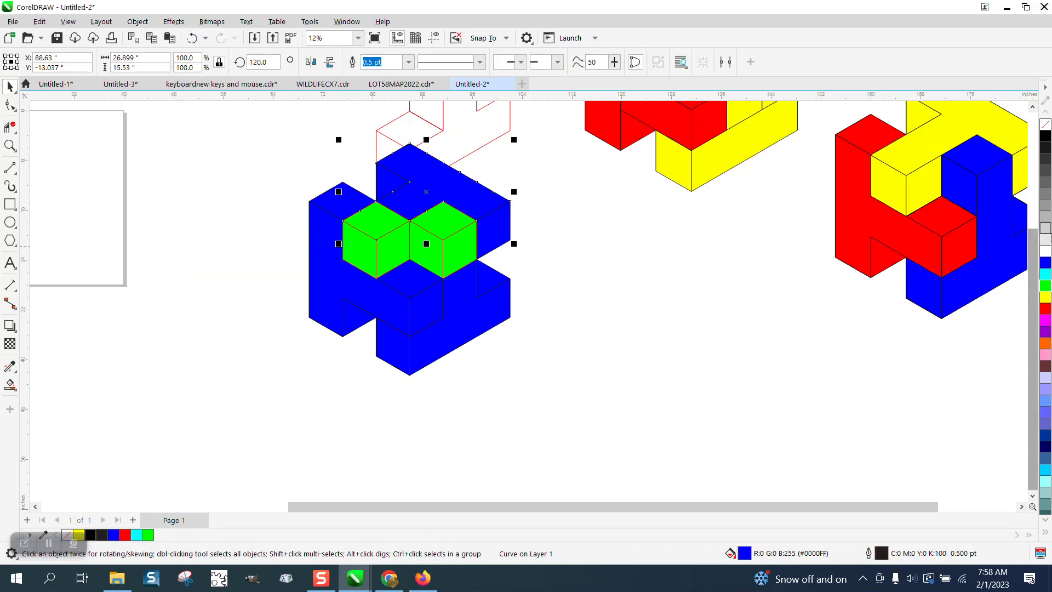
{"action": "left_click", "coordinate": [1045, 296]}
{"action": "left_click", "coordinate": [373, 236]}
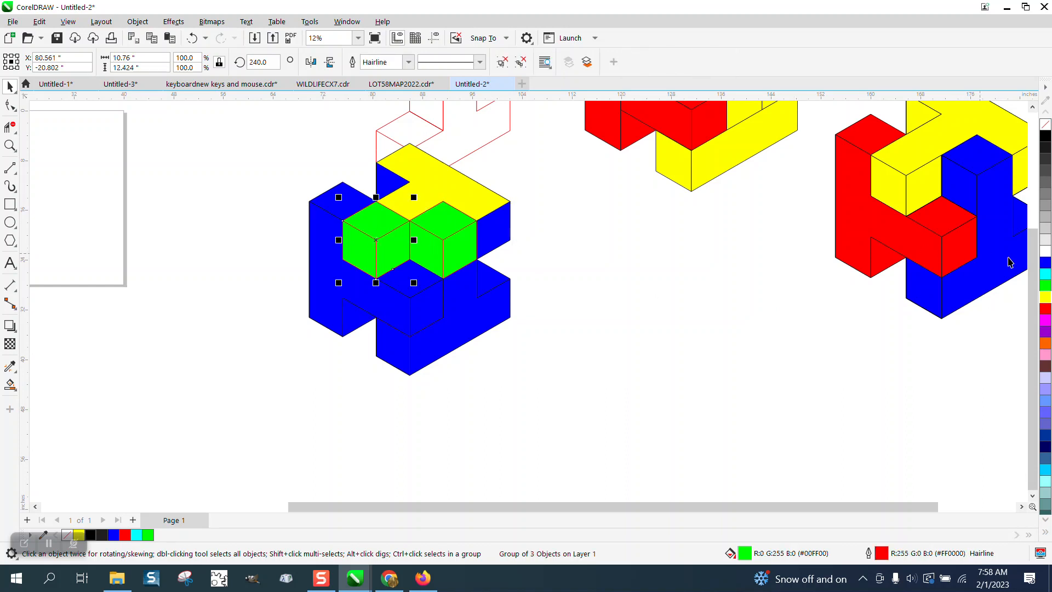
{"action": "left_click", "coordinate": [1045, 297]}
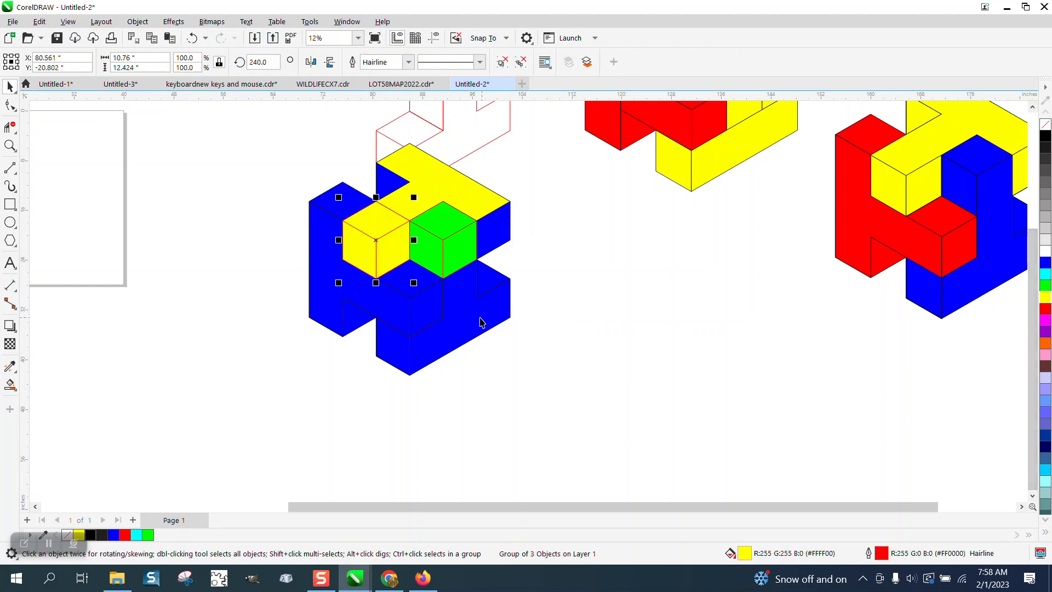
{"action": "left_click", "coordinate": [449, 254]}
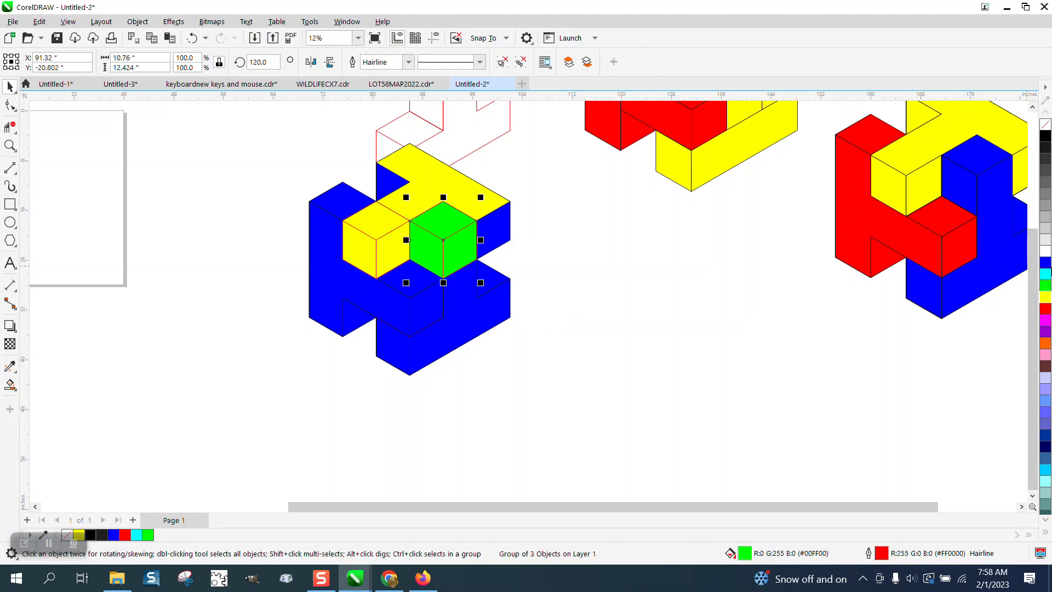
{"action": "left_click", "coordinate": [1046, 262]}
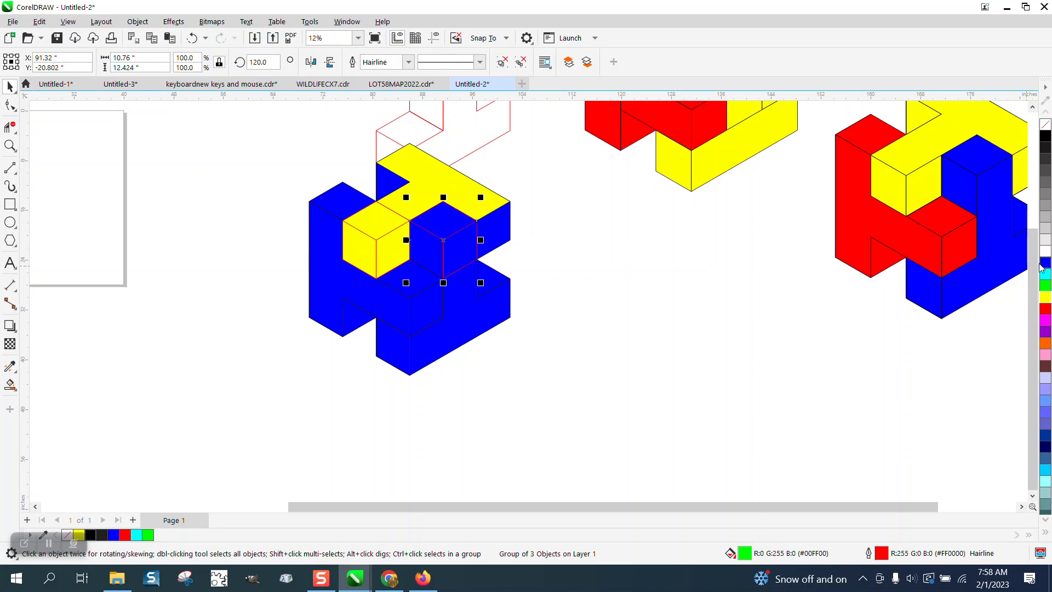
- Fill the left figure's large front face, its top face and its small lower triangular face red, undoing accidental moves
{"action": "left_click", "coordinate": [329, 259]}
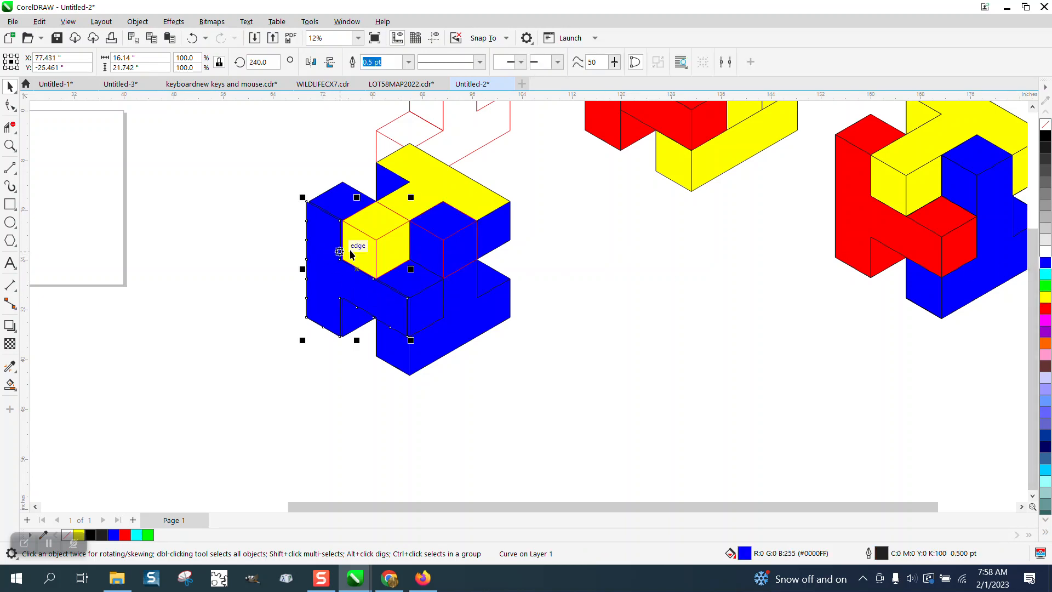
{"action": "left_click", "coordinate": [191, 39]}
{"action": "left_click", "coordinate": [301, 132]}
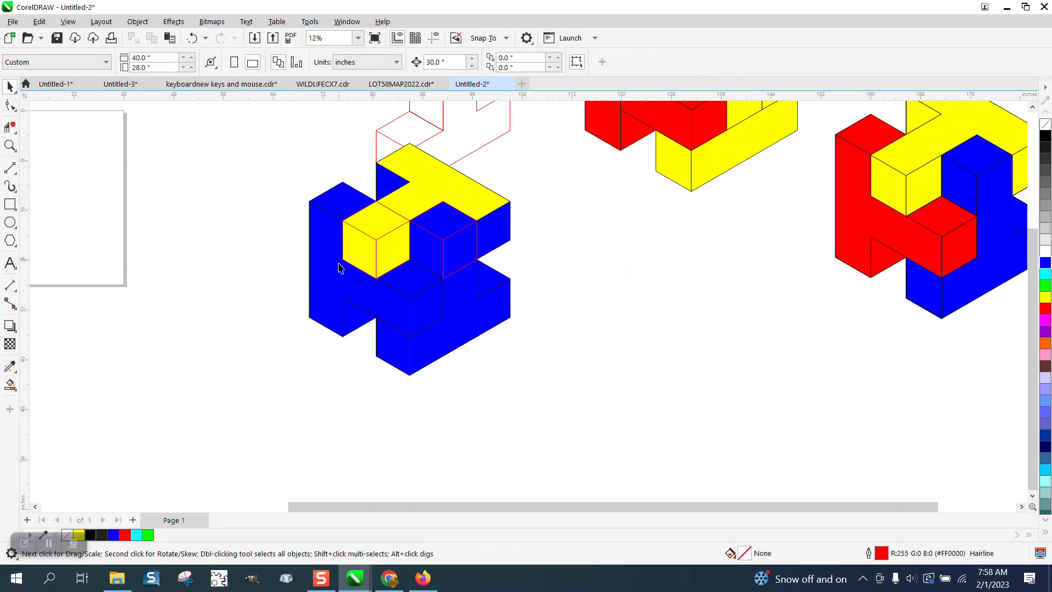
{"action": "left_click", "coordinate": [340, 283]}
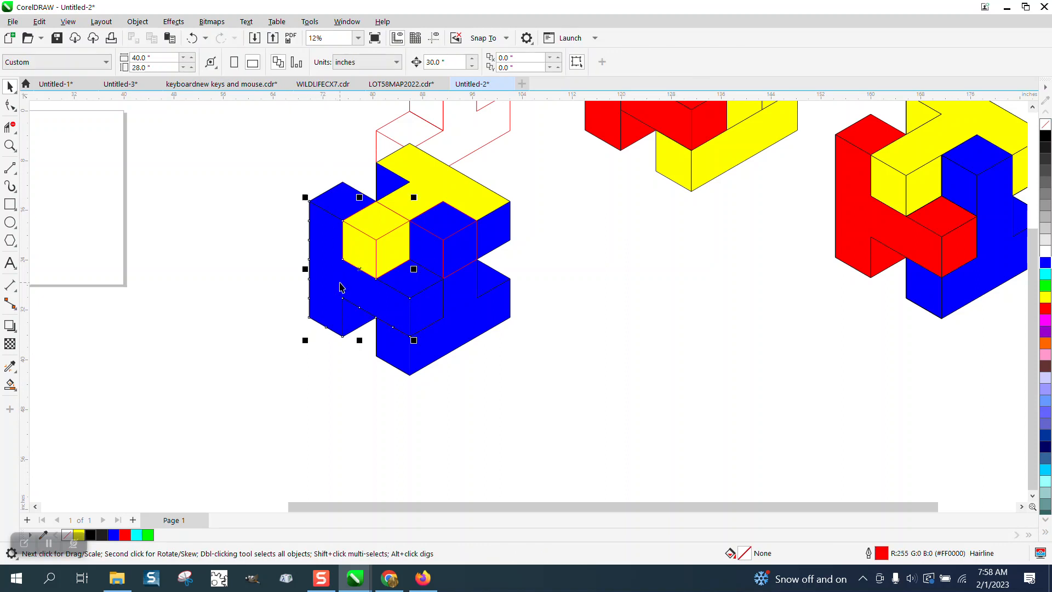
{"action": "left_click", "coordinate": [1046, 309]}
{"action": "left_click", "coordinate": [353, 207]}
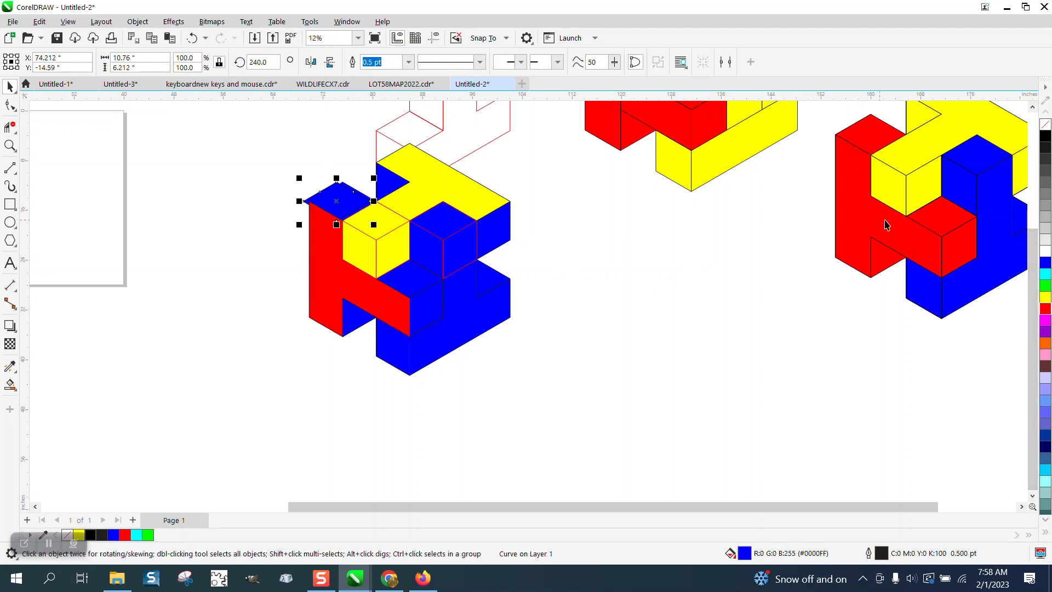
{"action": "left_click", "coordinate": [192, 38]}
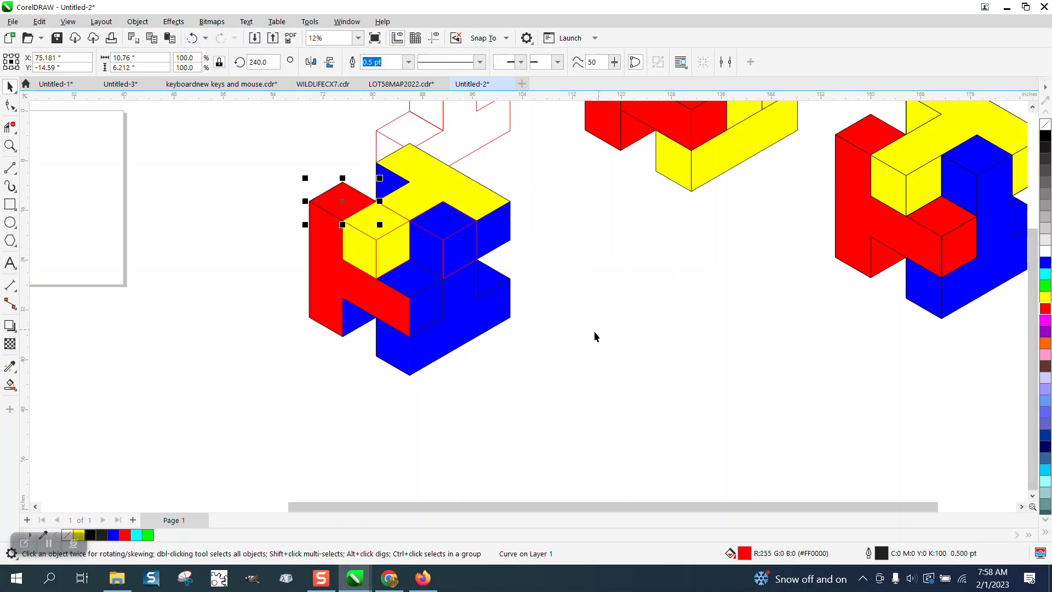
{"action": "left_click", "coordinate": [354, 327]}
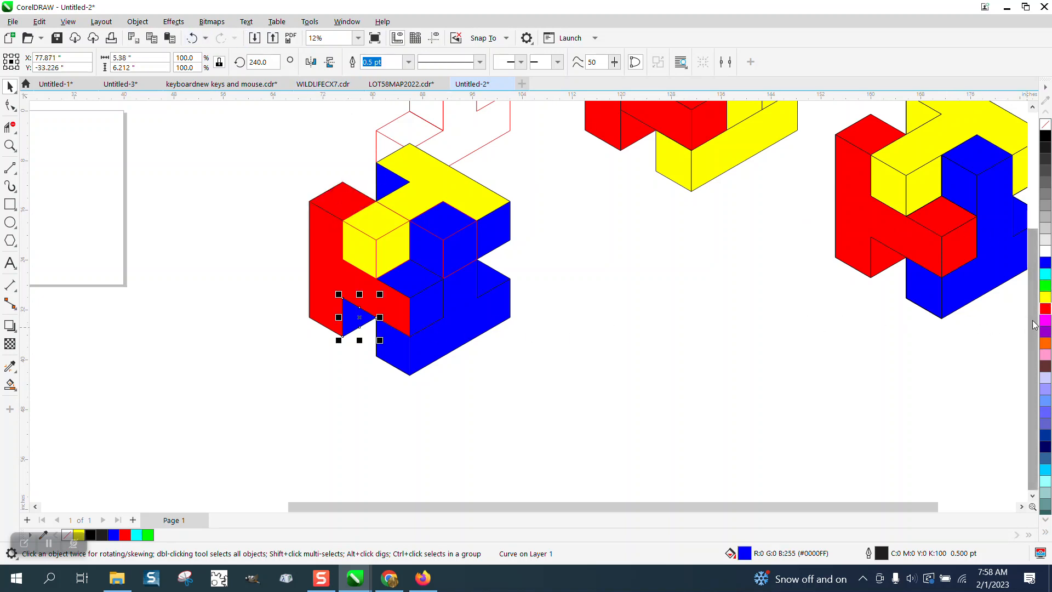
{"action": "left_click", "coordinate": [1046, 309]}
- Fill the upper figure's small triangular side face yellow and the blue face directly below the two cubes red
{"action": "left_click", "coordinate": [392, 186]}
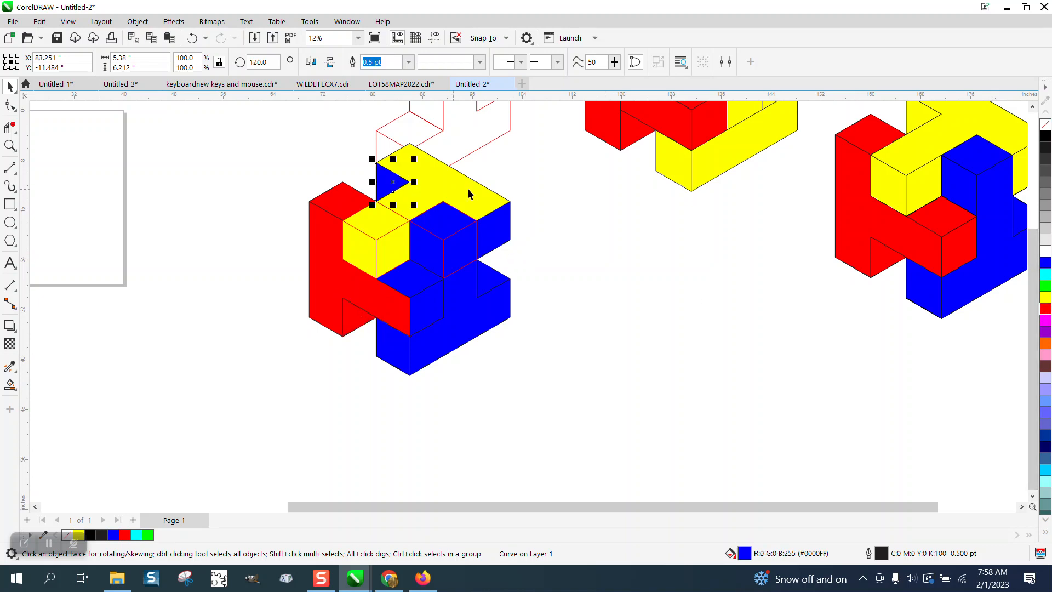
{"action": "left_click", "coordinate": [1046, 297]}
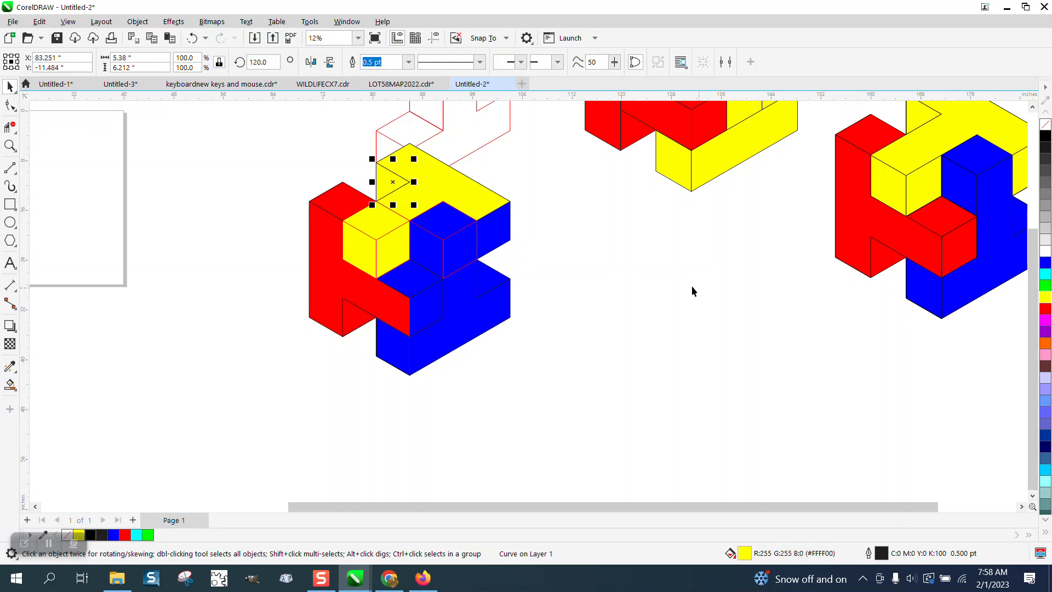
{"action": "left_click", "coordinate": [674, 278]}
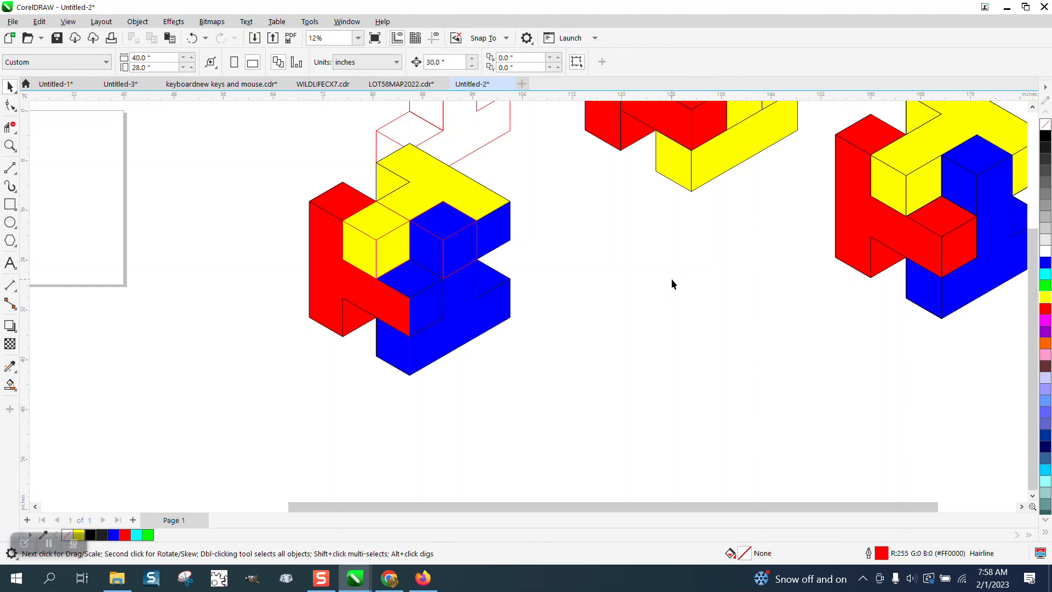
{"action": "left_click", "coordinate": [422, 286]}
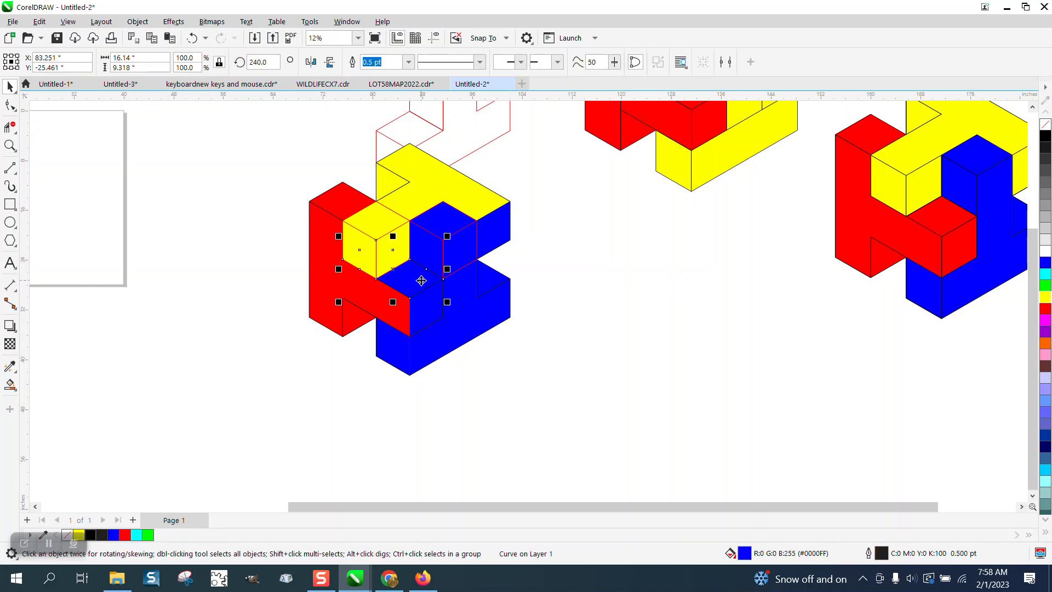
{"action": "left_click", "coordinate": [1045, 308]}
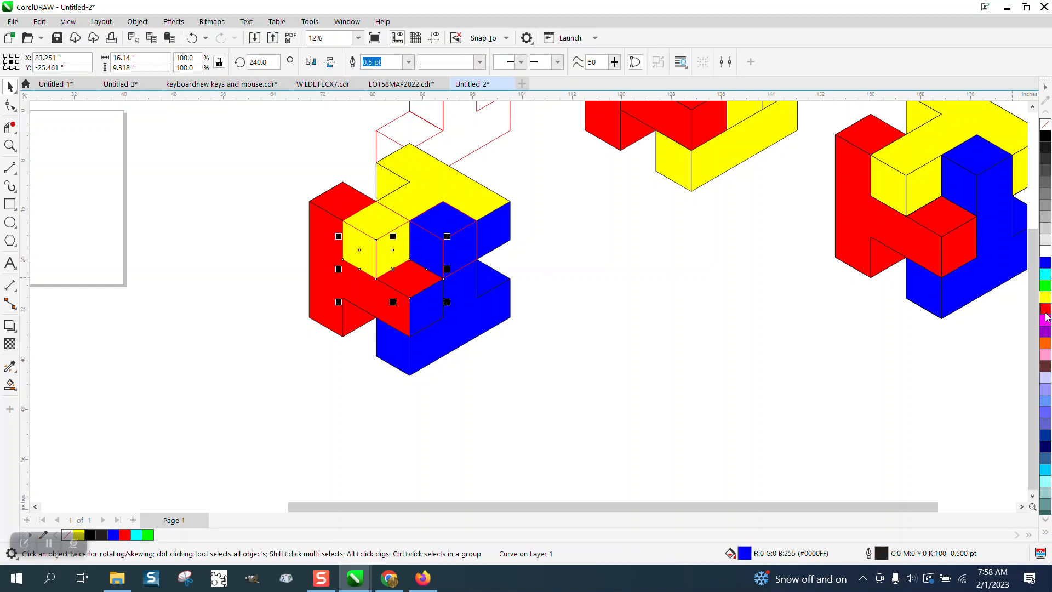
{"action": "left_click", "coordinate": [685, 310]}
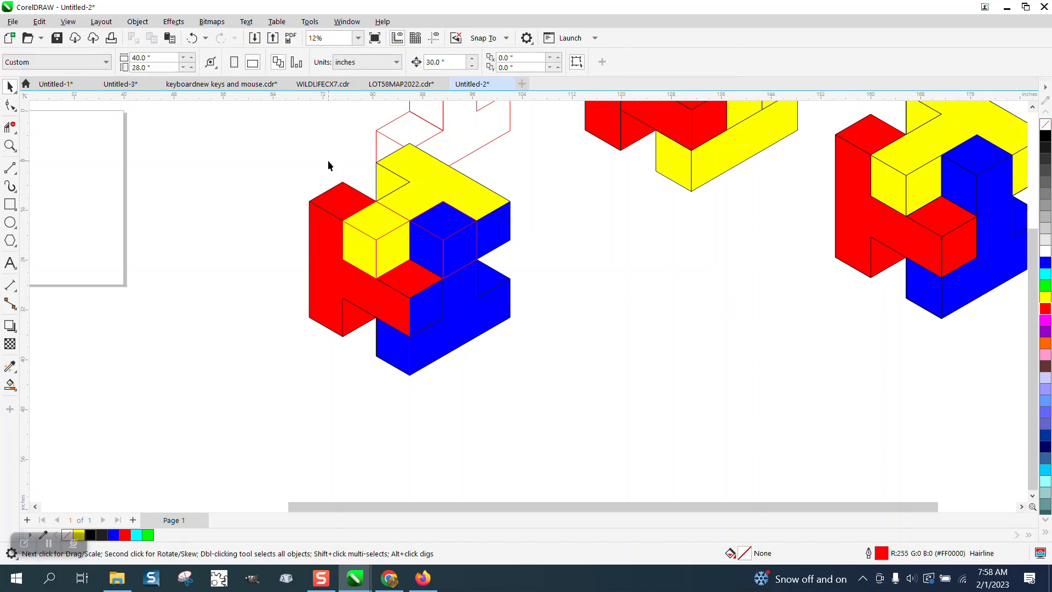
- Move the yellow cube out beside the figure, delete the green duplicate cube beneath it, and reselect the yellow cube
{"action": "left_click", "coordinate": [391, 212]}
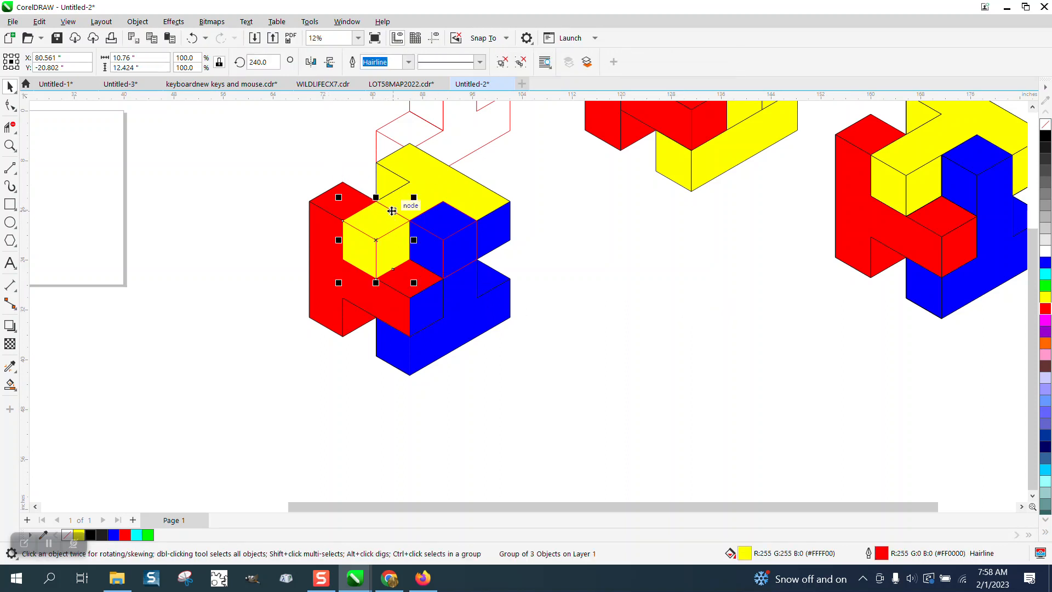
{"action": "key", "text": "Left"}
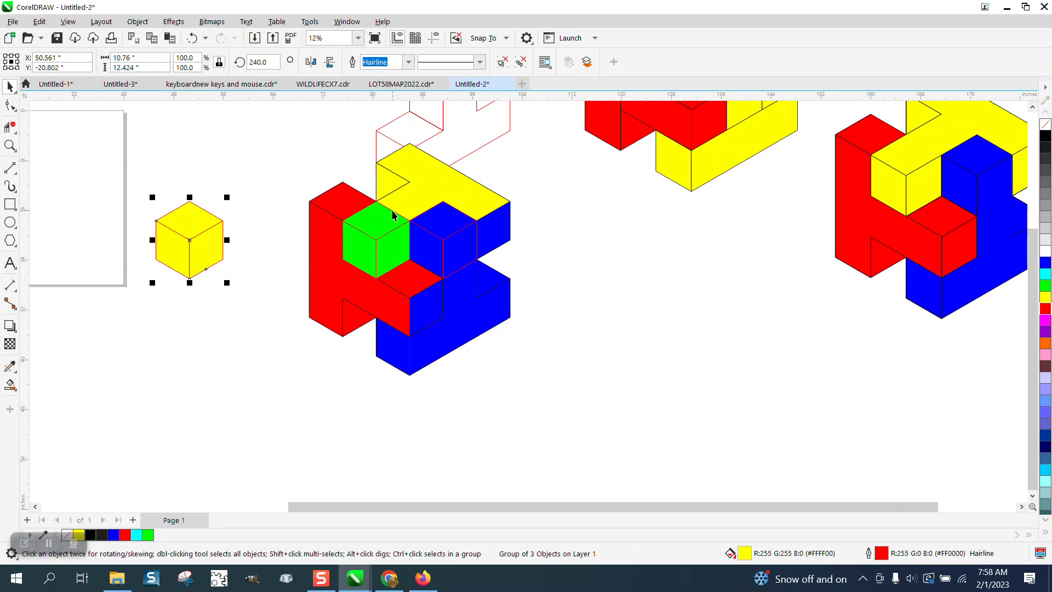
{"action": "left_click", "coordinate": [383, 236]}
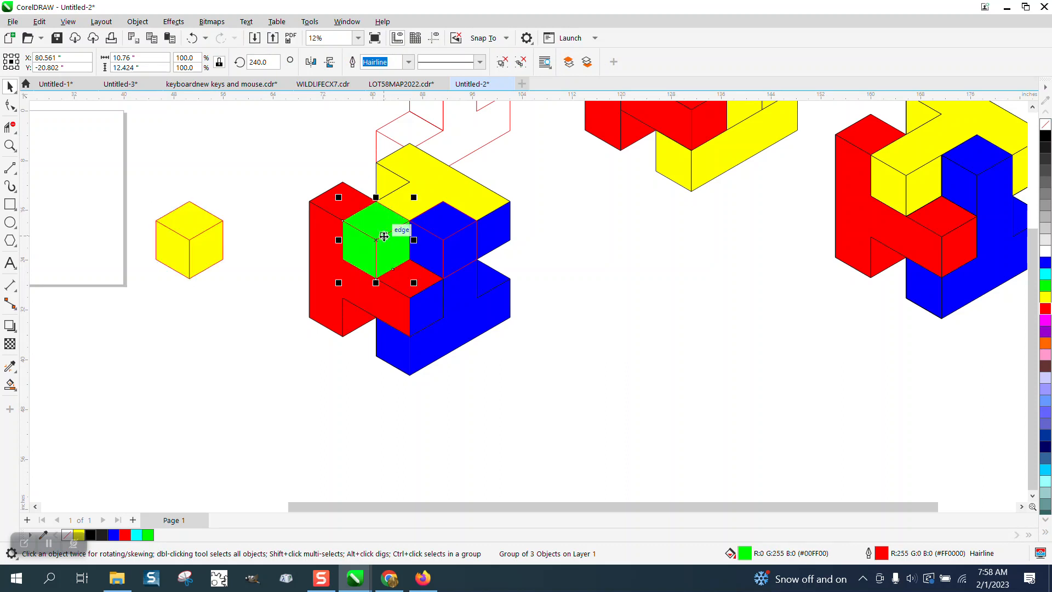
{"action": "key", "text": "Delete"}
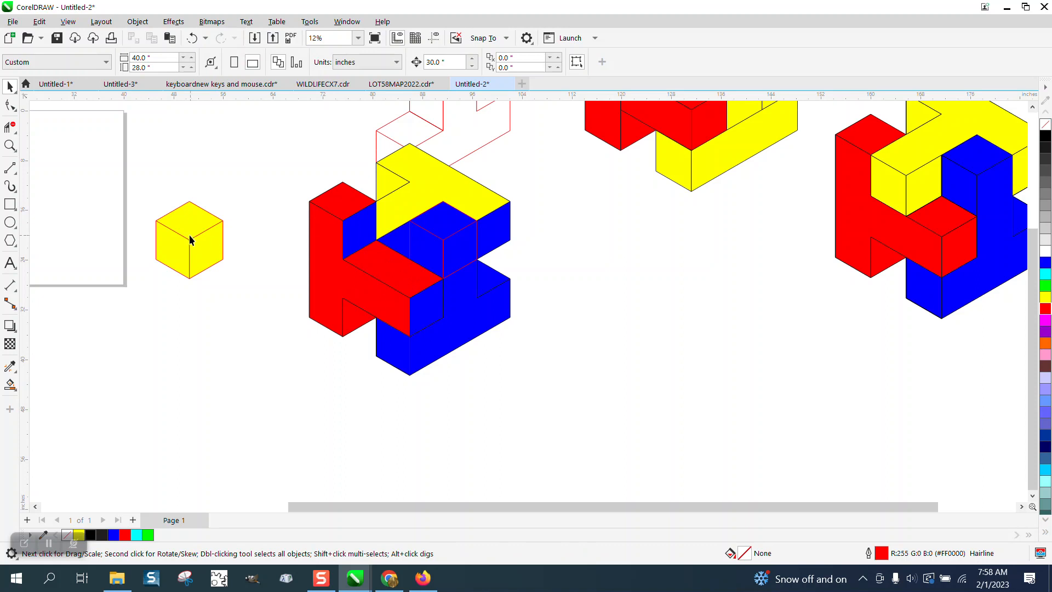
{"action": "left_click_drag", "start_coordinate": [252, 287], "coordinate": [253, 287]}
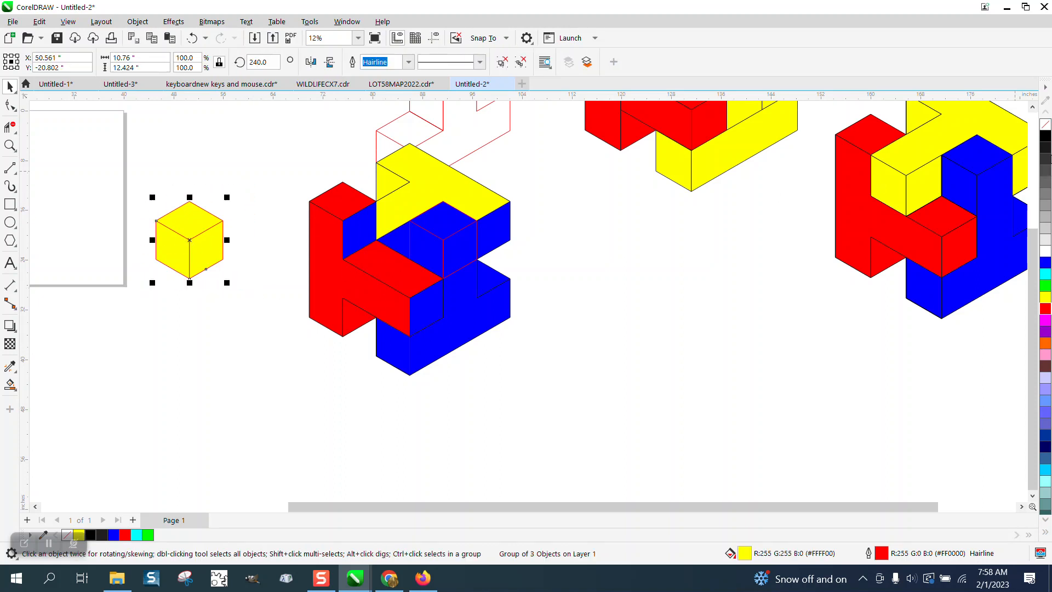
- Try removing the yellow cube's outline and moving it back into the figure, undoing both changes
{"action": "right_click", "coordinate": [1046, 127]}
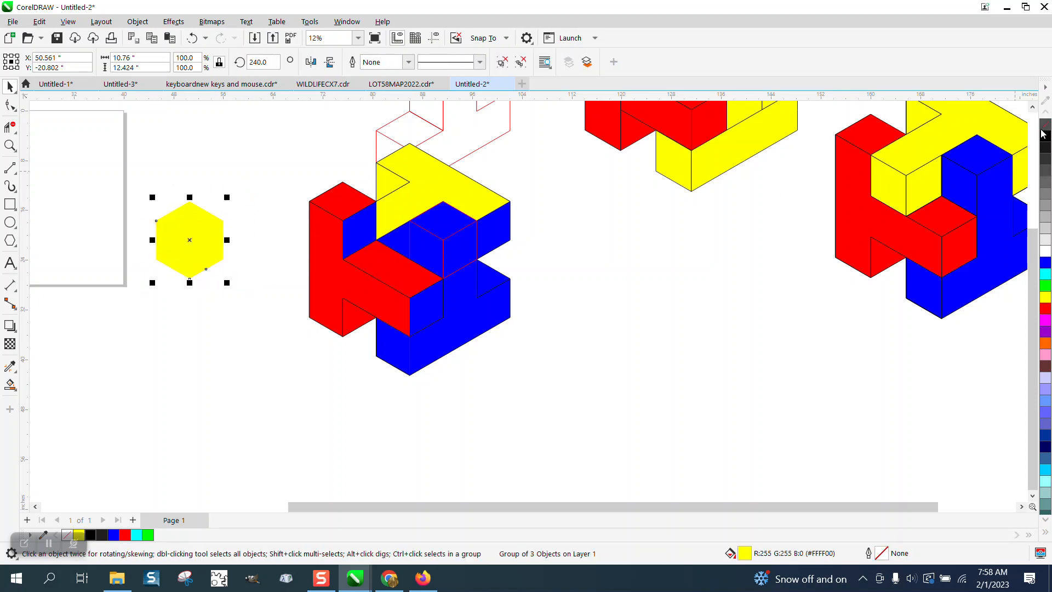
{"action": "key", "text": "Right"}
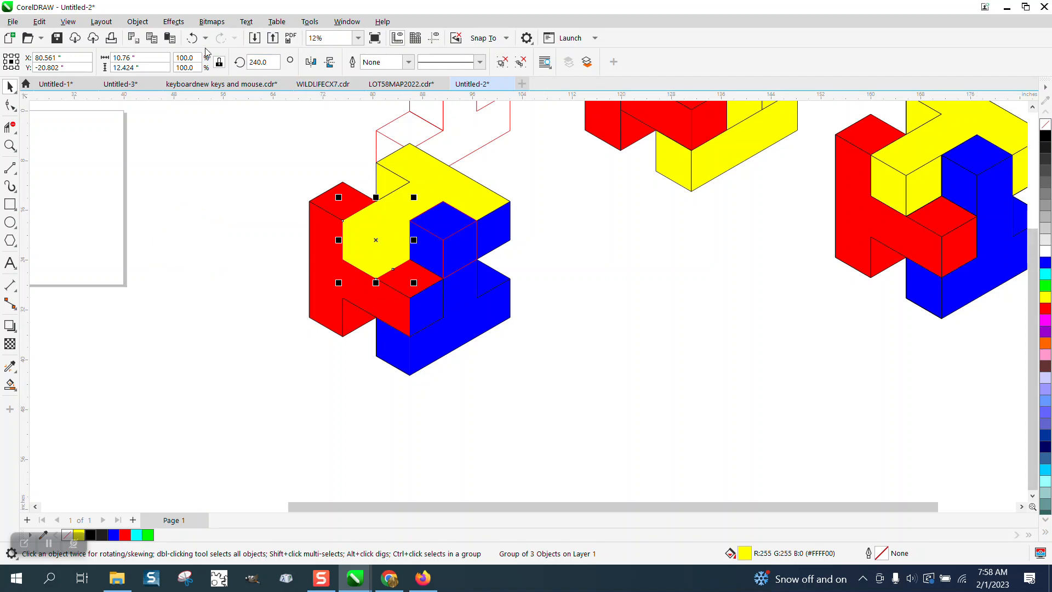
{"action": "left_click", "coordinate": [191, 38]}
{"action": "left_click", "coordinate": [187, 39]}
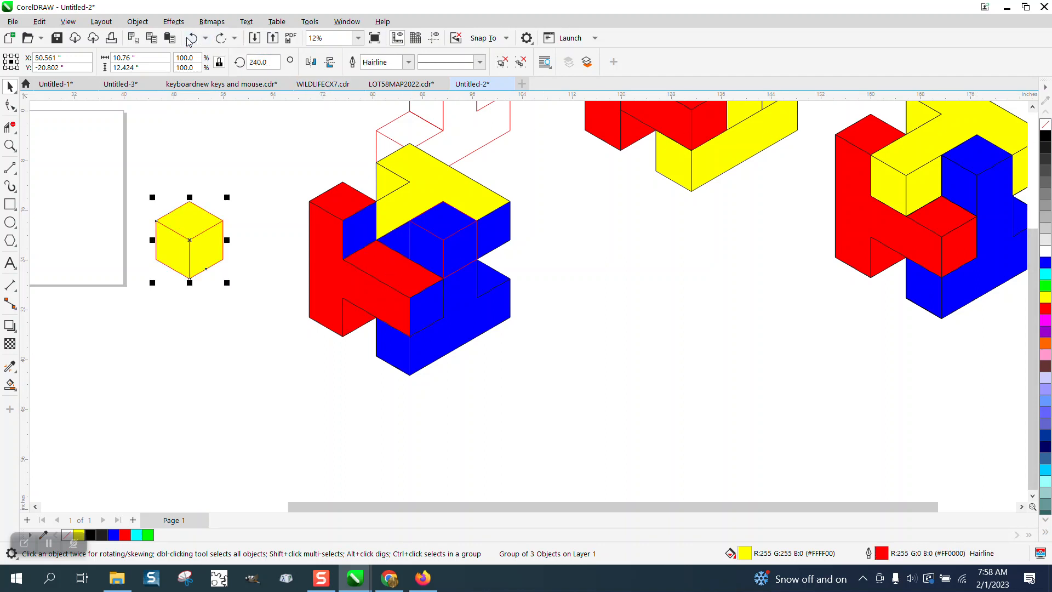
- Give the yellow cube a black outline and move it back into its place in the figure
{"action": "right_click", "coordinate": [1046, 136]}
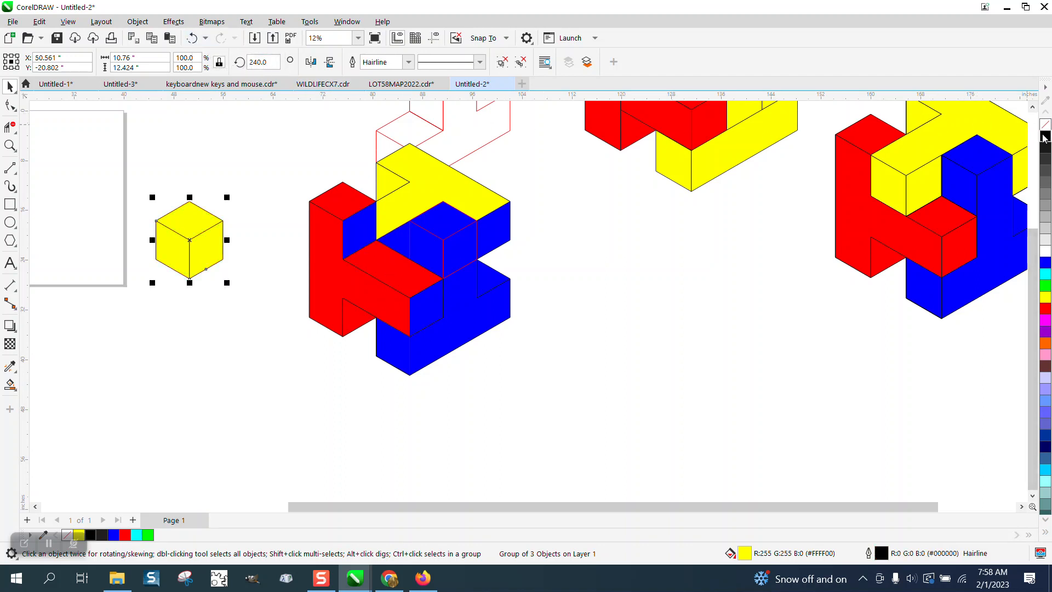
{"action": "key", "text": "Right"}
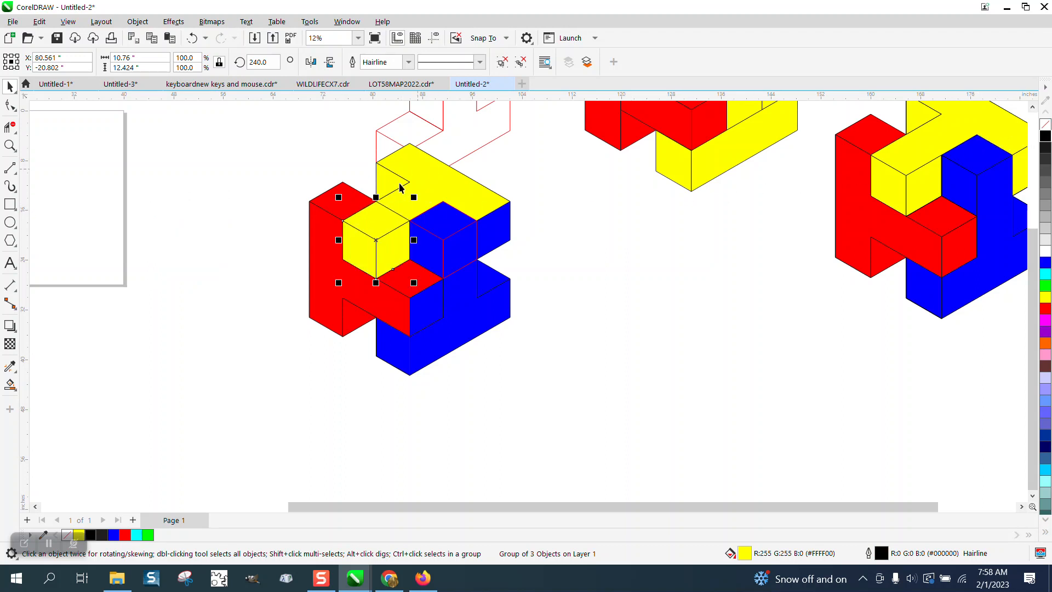
- Select the whole coloured figure and move it down and to the left, clear of the red outline piece
{"action": "scroll", "coordinate": [399, 182], "scroll_direction": "down", "scroll_amount": 1}
{"action": "left_click_drag", "start_coordinate": [290, 138], "coordinate": [520, 342]}
{"action": "left_click_drag", "start_coordinate": [401, 246], "coordinate": [353, 310]}
{"action": "left_click", "coordinate": [540, 281]}
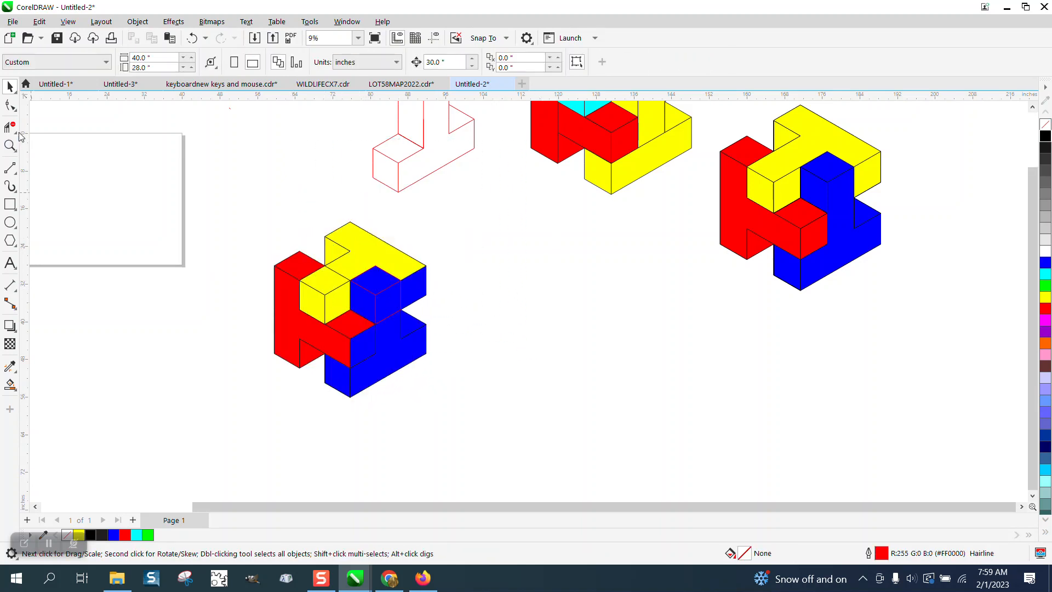
- Use Smart Fill to colour the end face of the red arm red and the end face of the upper yellow arm yellow
{"action": "left_click", "coordinate": [9, 145]}
{"action": "left_click_drag", "start_coordinate": [270, 210], "coordinate": [553, 442]}
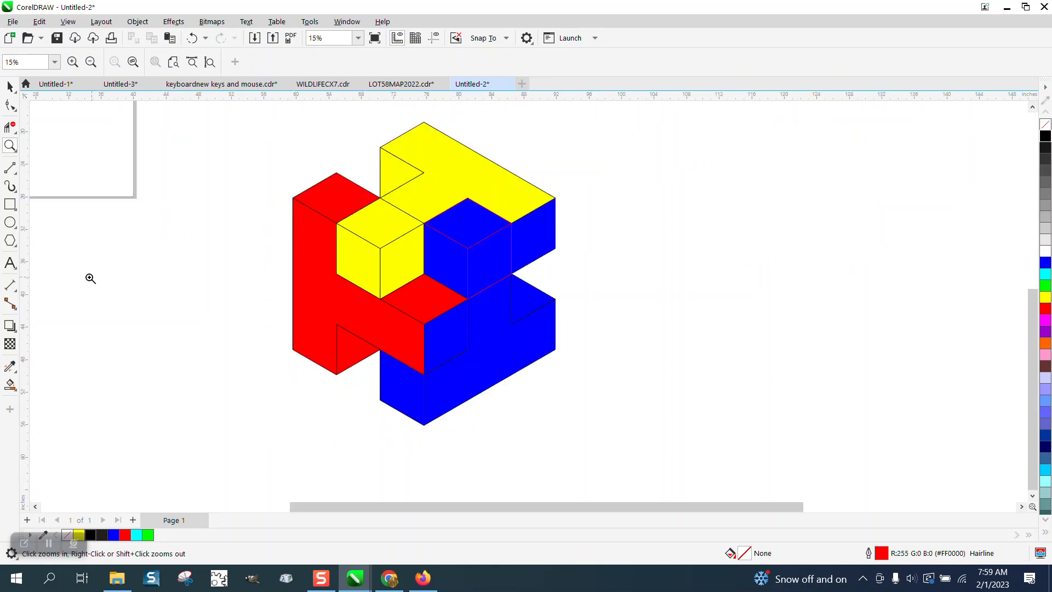
{"action": "left_click", "coordinate": [10, 384]}
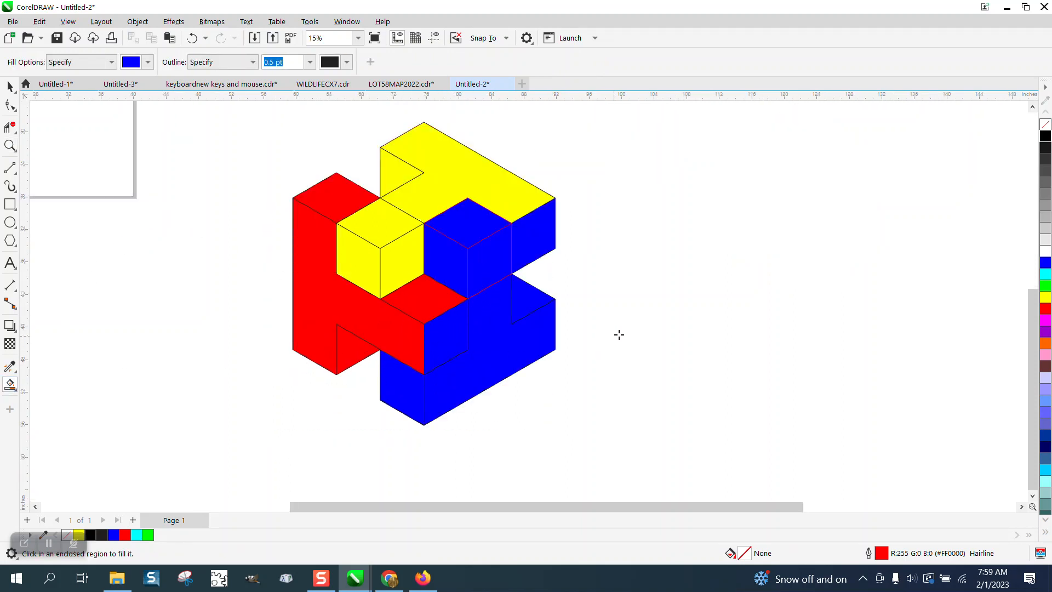
{"action": "left_click", "coordinate": [148, 62]}
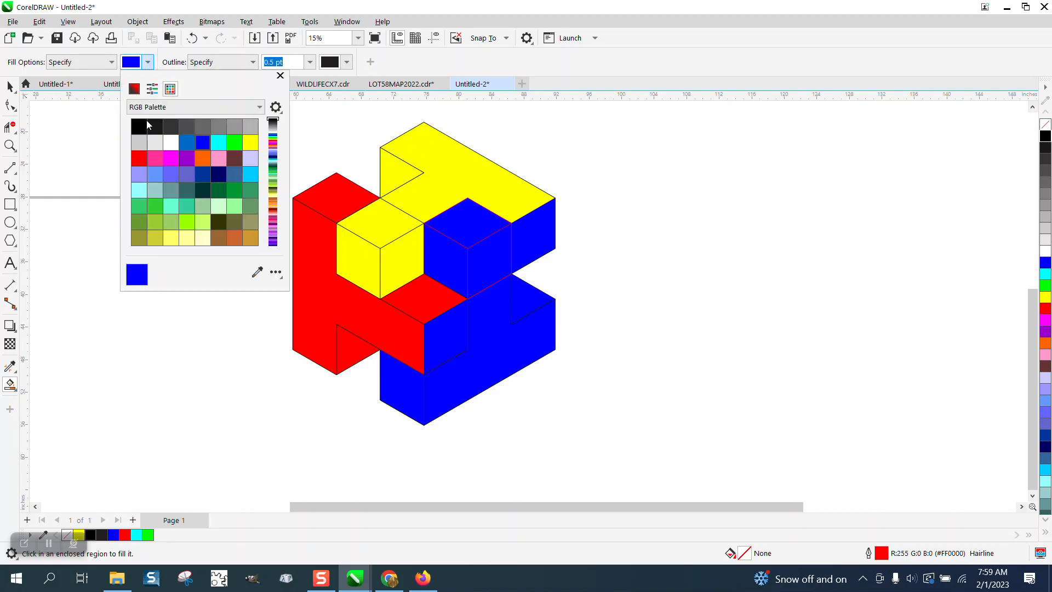
{"action": "left_click", "coordinate": [139, 159]}
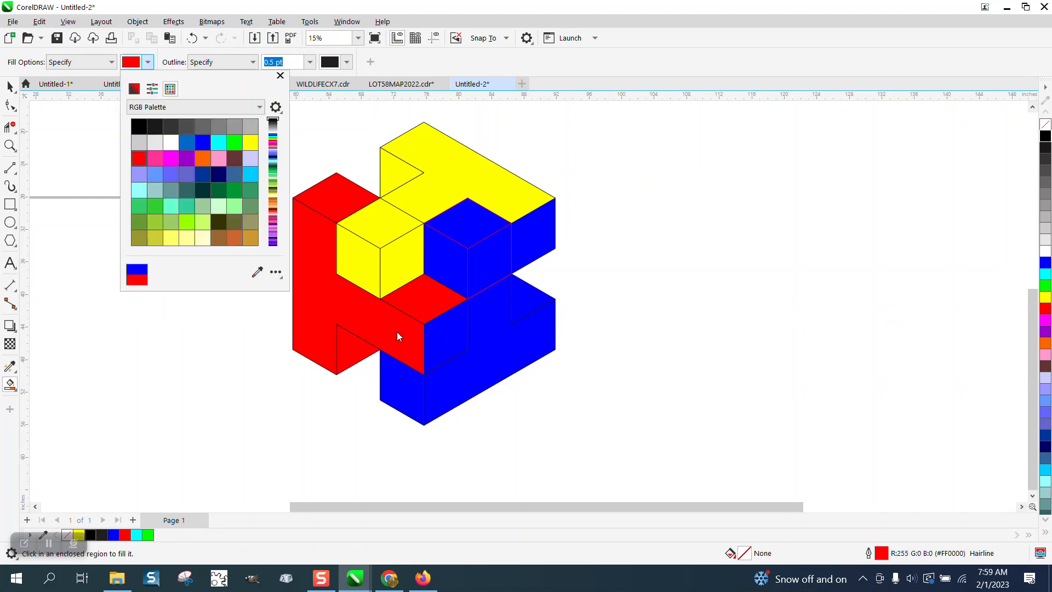
{"action": "left_click", "coordinate": [434, 335]}
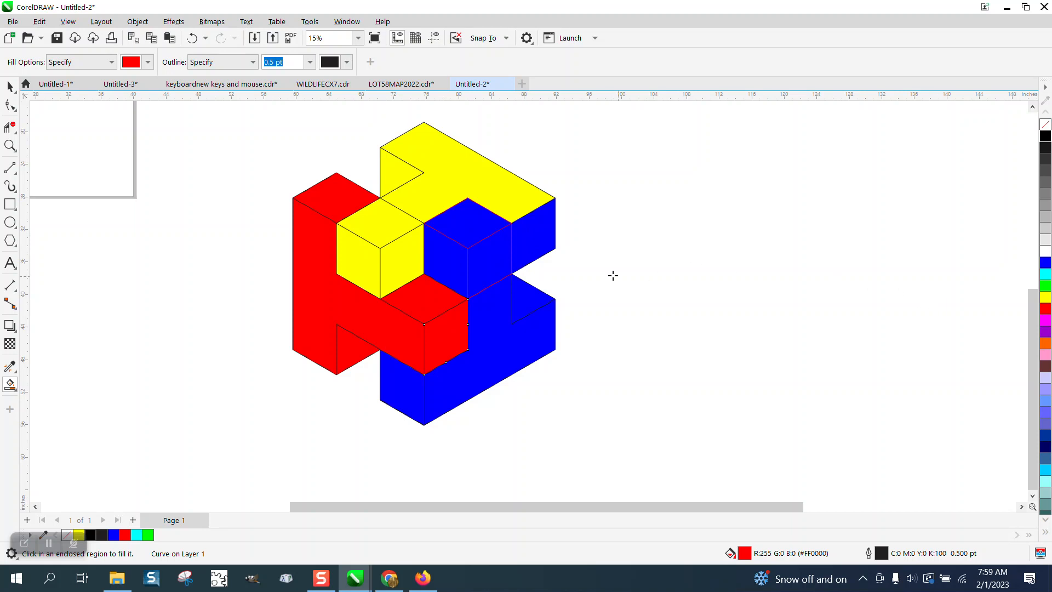
{"action": "left_click", "coordinate": [531, 240]}
{"action": "left_click", "coordinate": [1046, 296]}
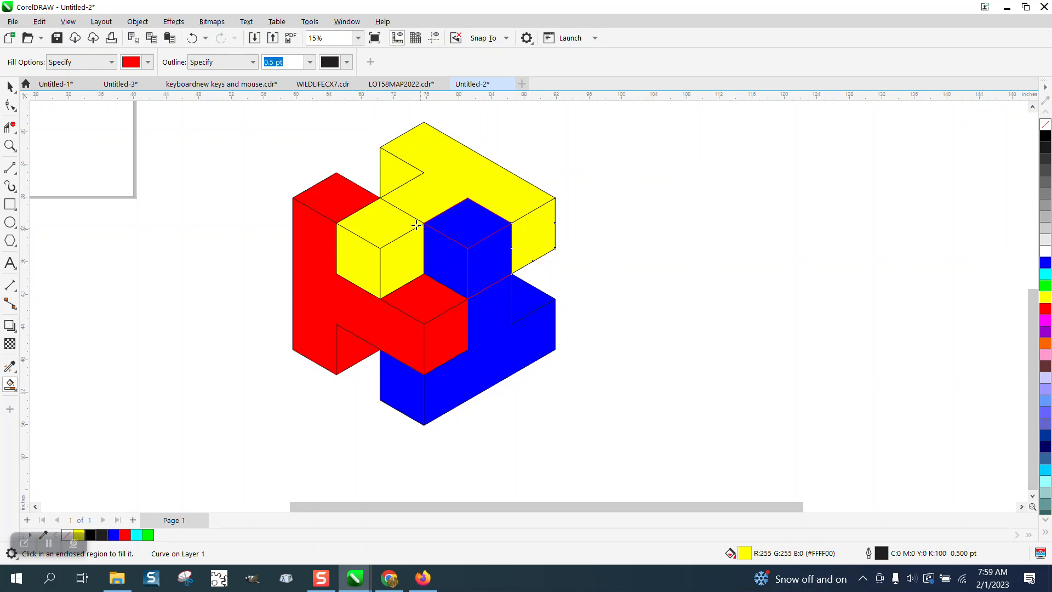
- Try to remove the line between the yellow cube's top and the large yellow top face with Virtual Segment Delete, undoing each attempt
{"action": "left_click", "coordinate": [9, 86]}
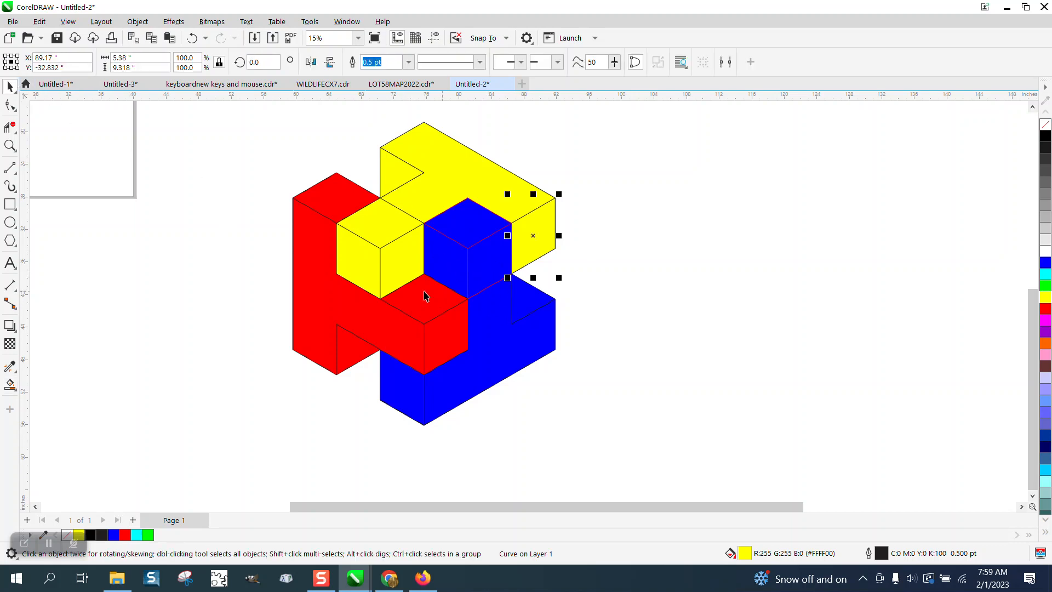
{"action": "left_click", "coordinate": [10, 126]}
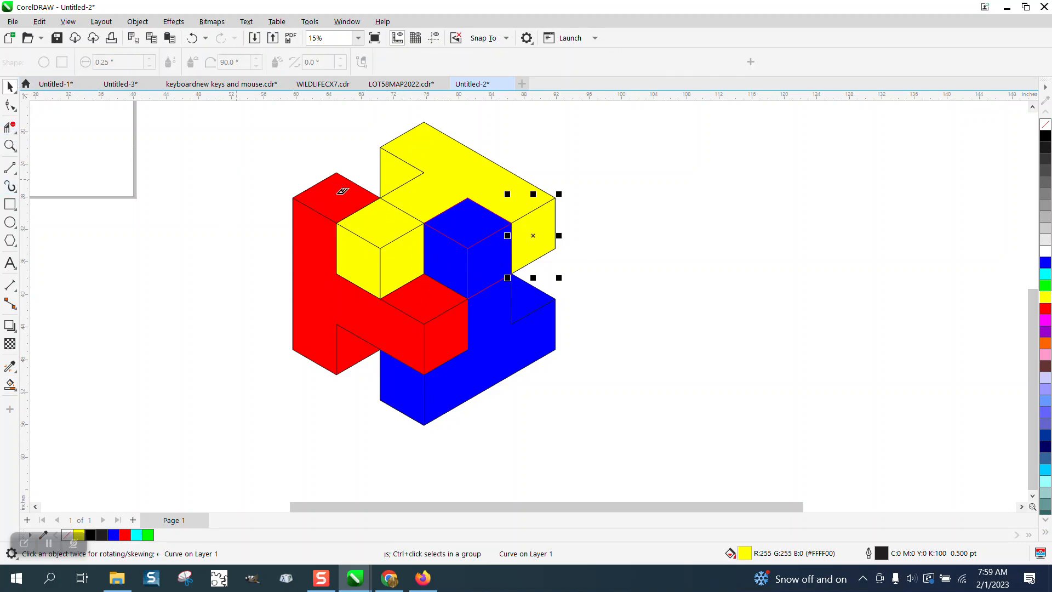
{"action": "left_click", "coordinate": [405, 209]}
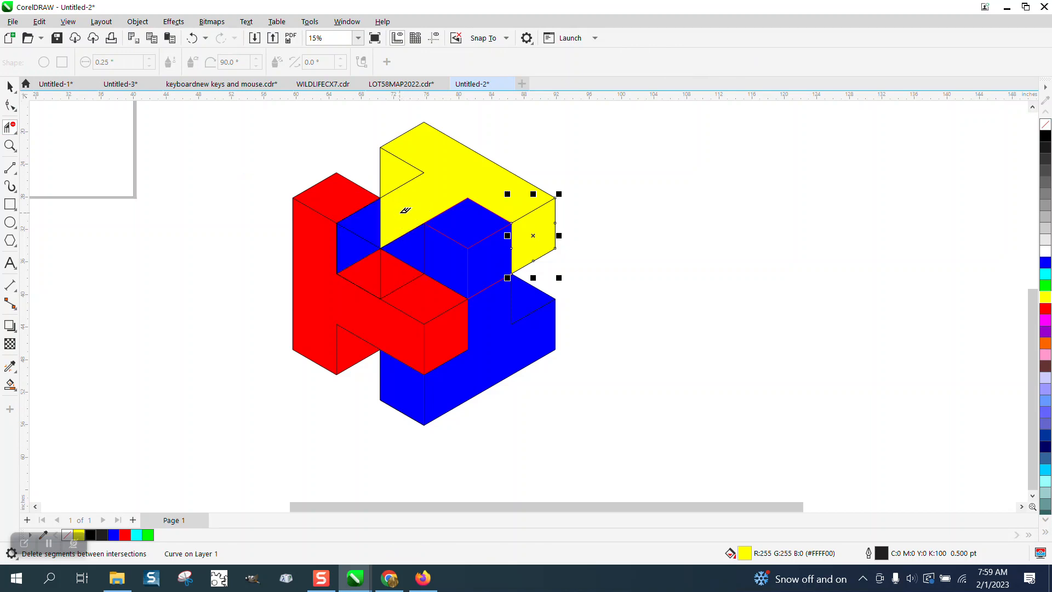
{"action": "left_click", "coordinate": [192, 38]}
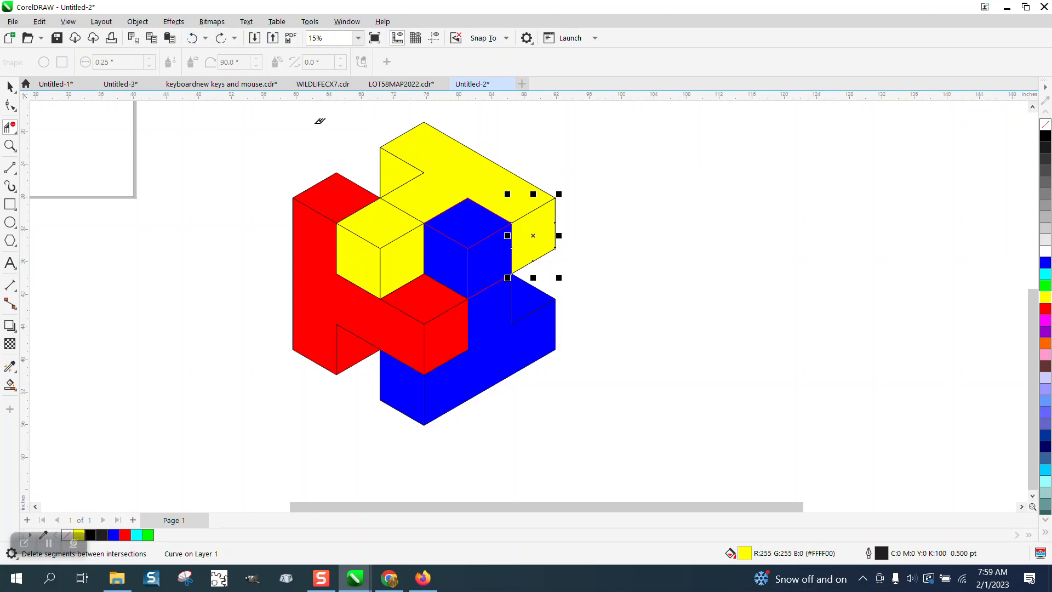
{"action": "left_click", "coordinate": [411, 210]}
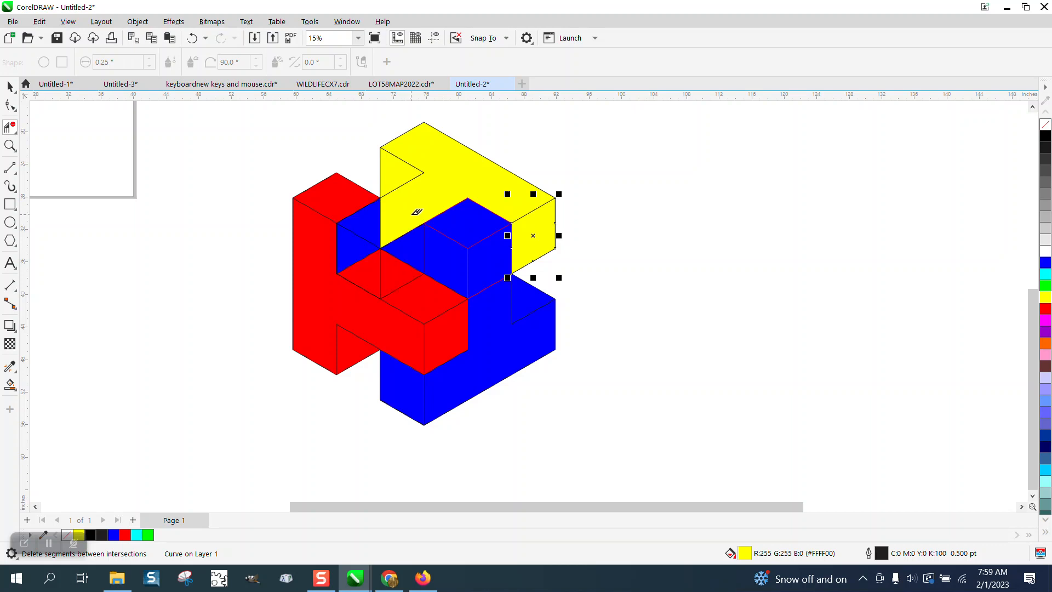
{"action": "left_click", "coordinate": [191, 39]}
- Move the yellow cube out to the right of the figure and return the displaced yellow end face to its place
{"action": "key", "text": "Right"}
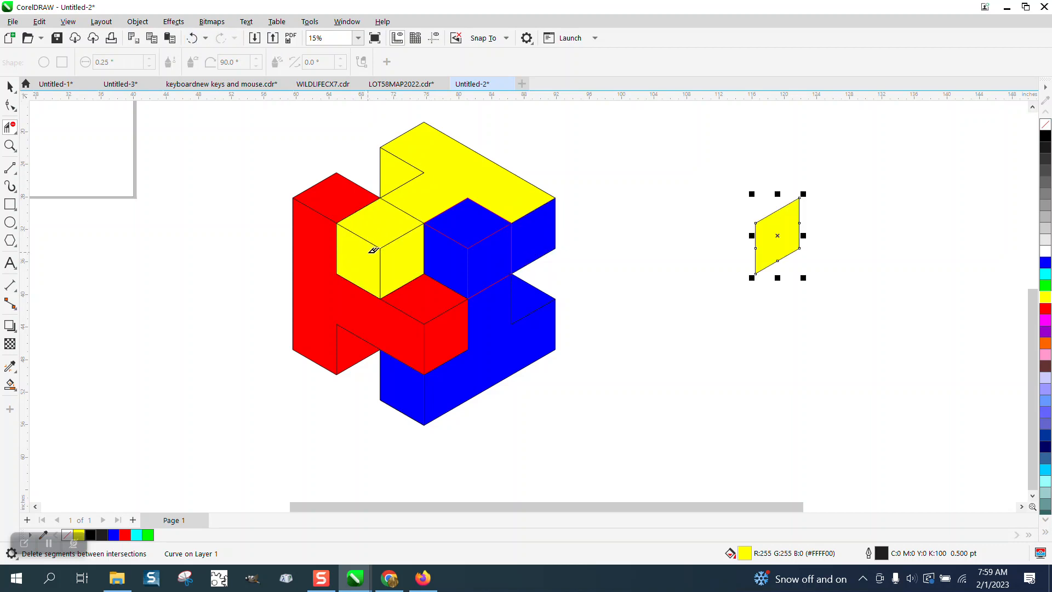
{"action": "left_click", "coordinate": [10, 86]}
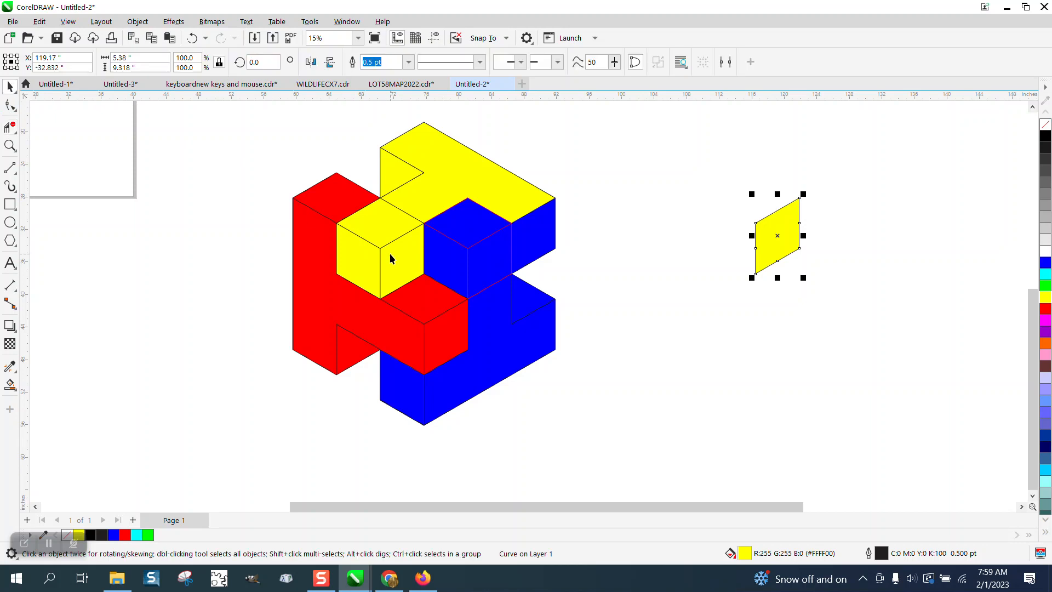
{"action": "left_click", "coordinate": [356, 253]}
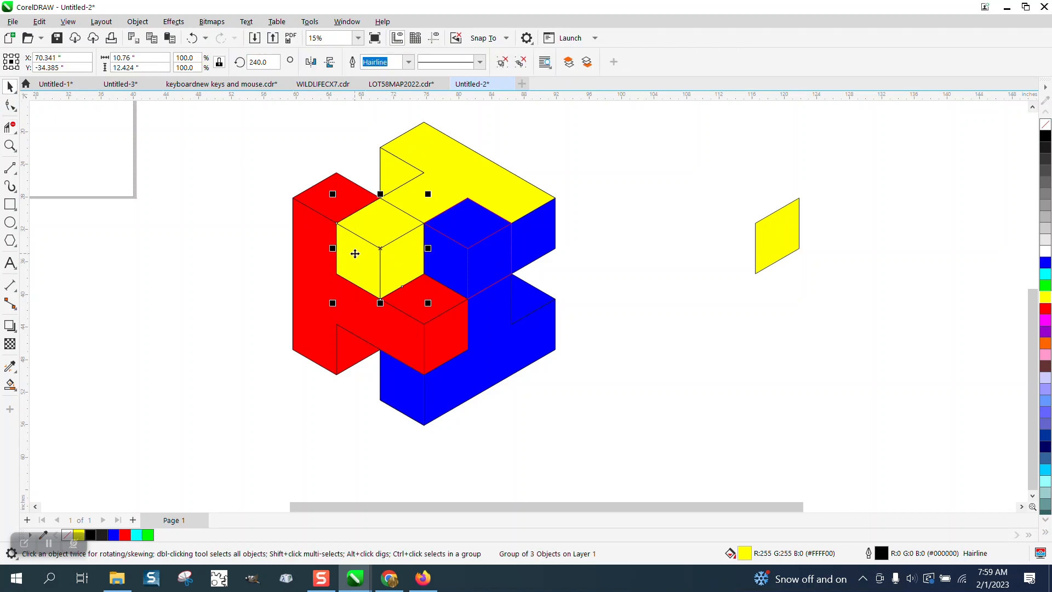
{"action": "key", "text": "Right"}
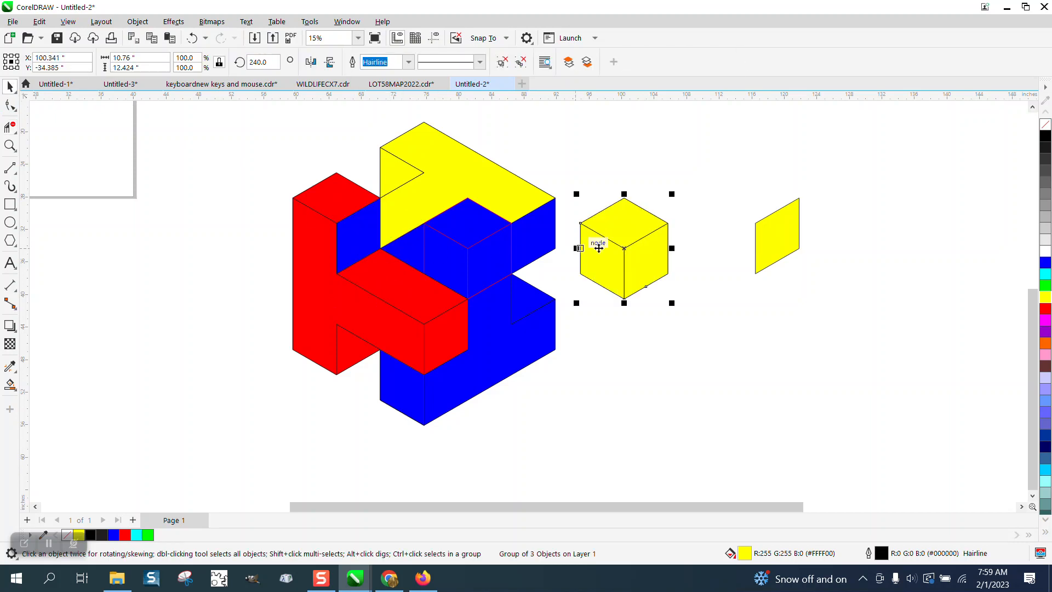
{"action": "left_click", "coordinate": [782, 249]}
{"action": "key", "text": "Left"}
{"action": "key", "text": "Left"}
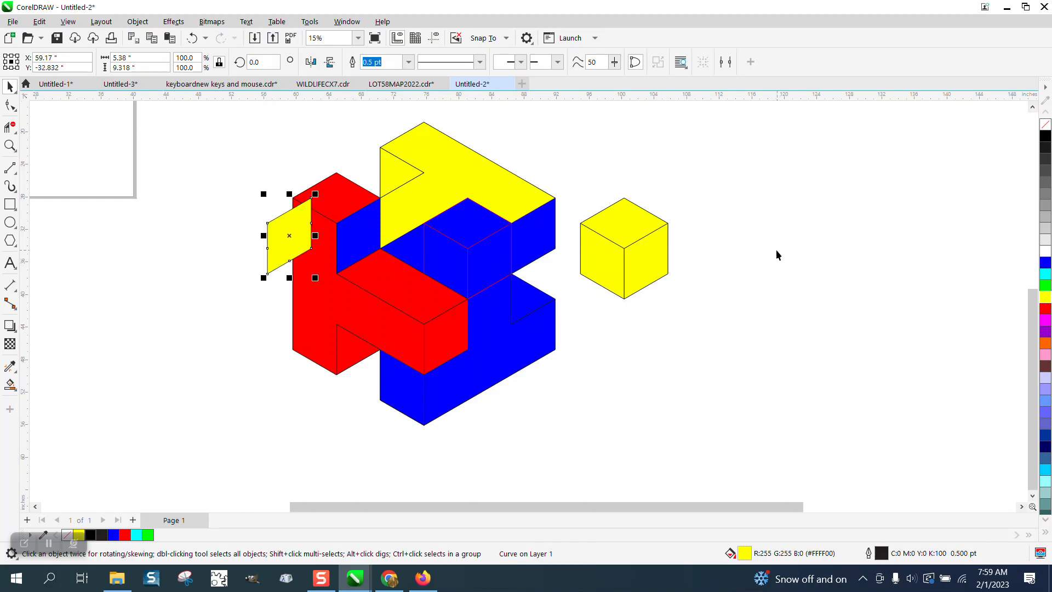
{"action": "key", "text": "Right"}
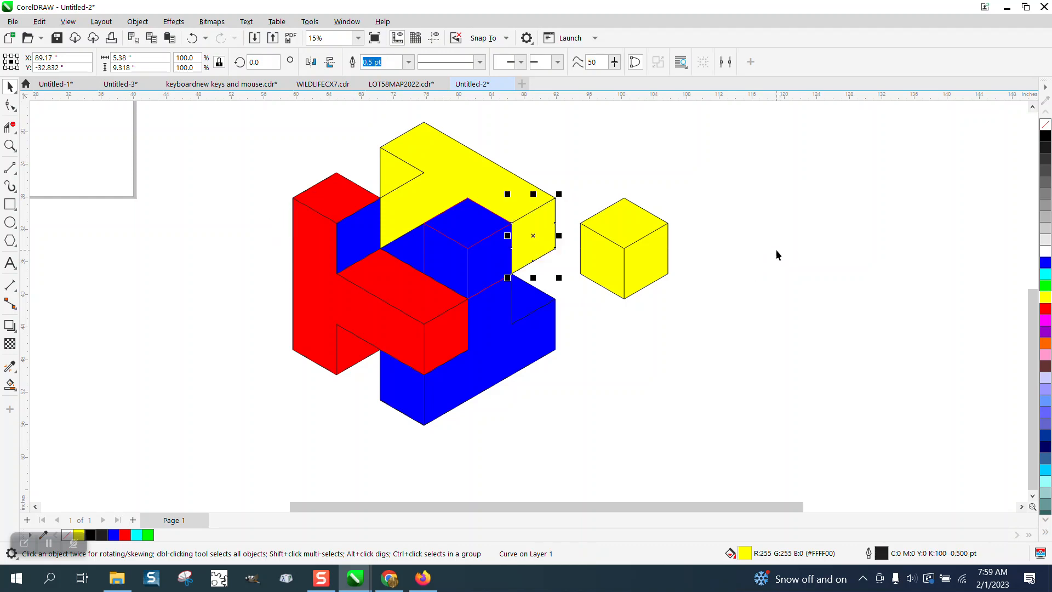
- Try removing the fill from the separated yellow cube and undo it
{"action": "left_click", "coordinate": [651, 252]}
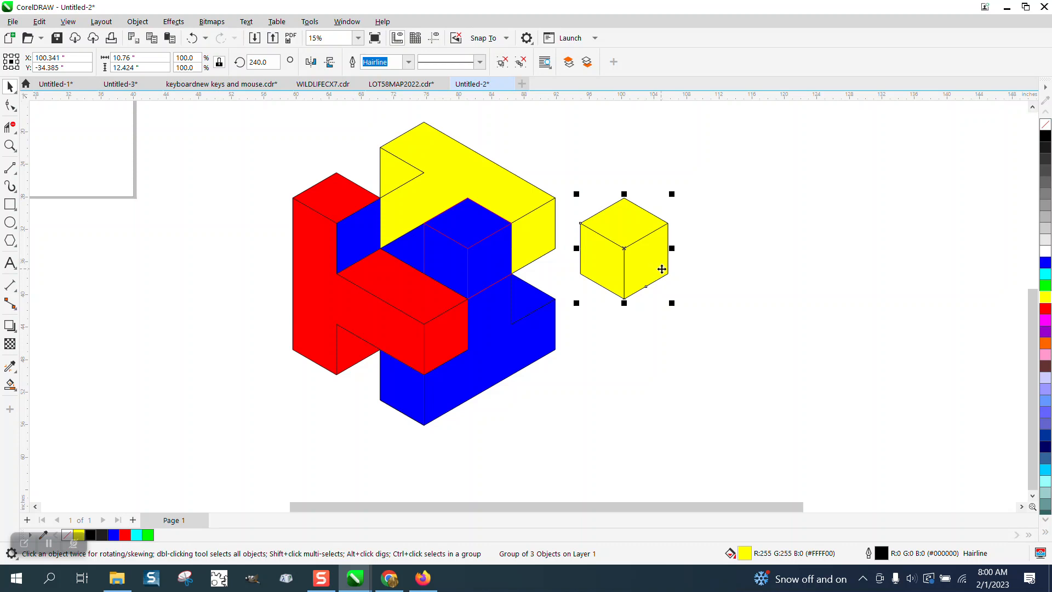
{"action": "left_click", "coordinate": [1045, 126]}
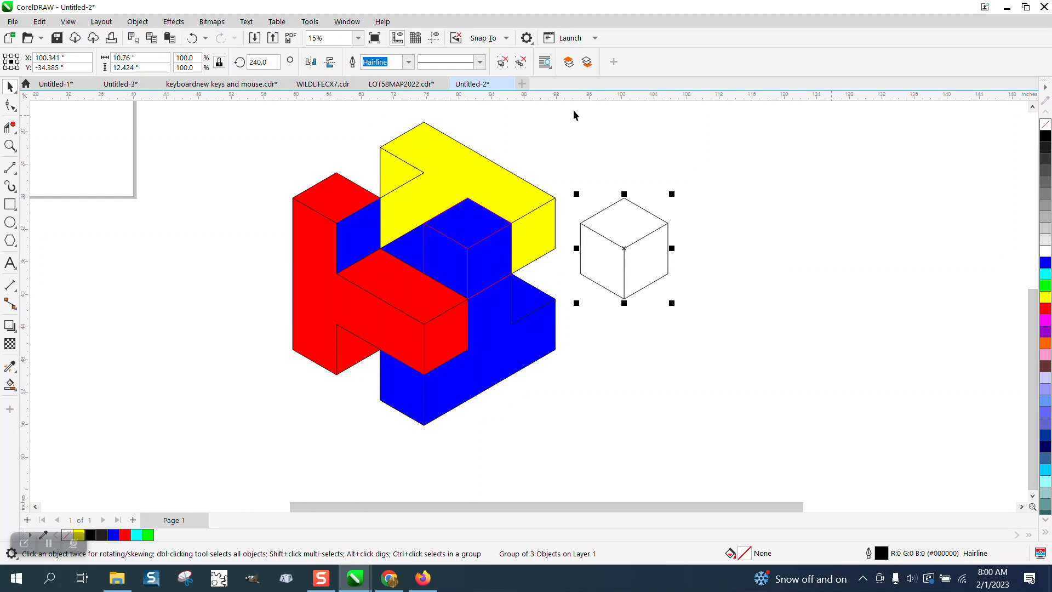
{"action": "left_click", "coordinate": [192, 38]}
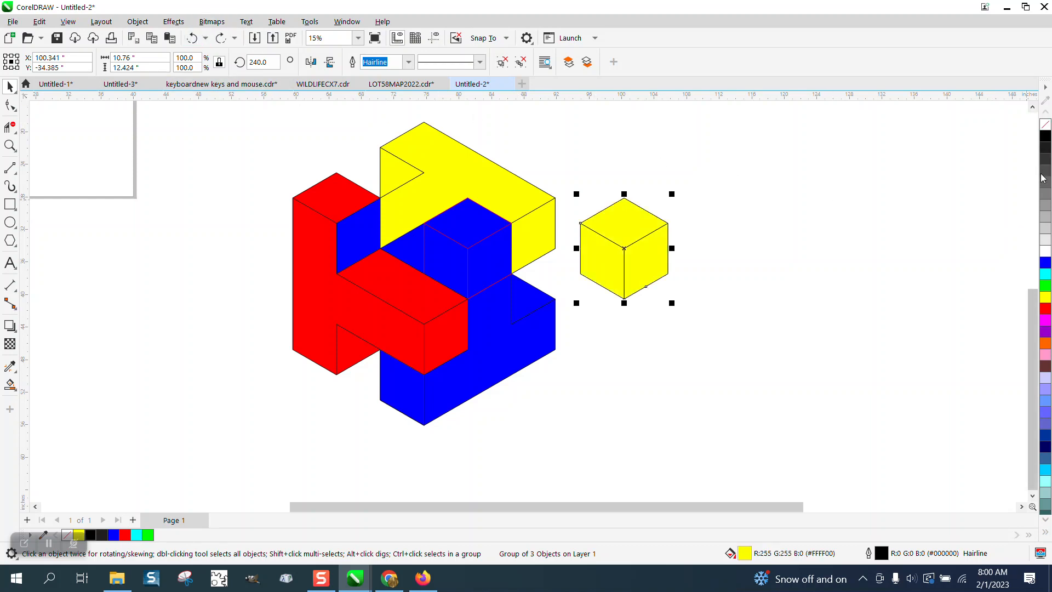
- Try a yellow outline on the cube within the figure, restore its black outline, and return the cube to its place
{"action": "right_click", "coordinate": [1046, 299]}
{"action": "key", "text": "Left"}
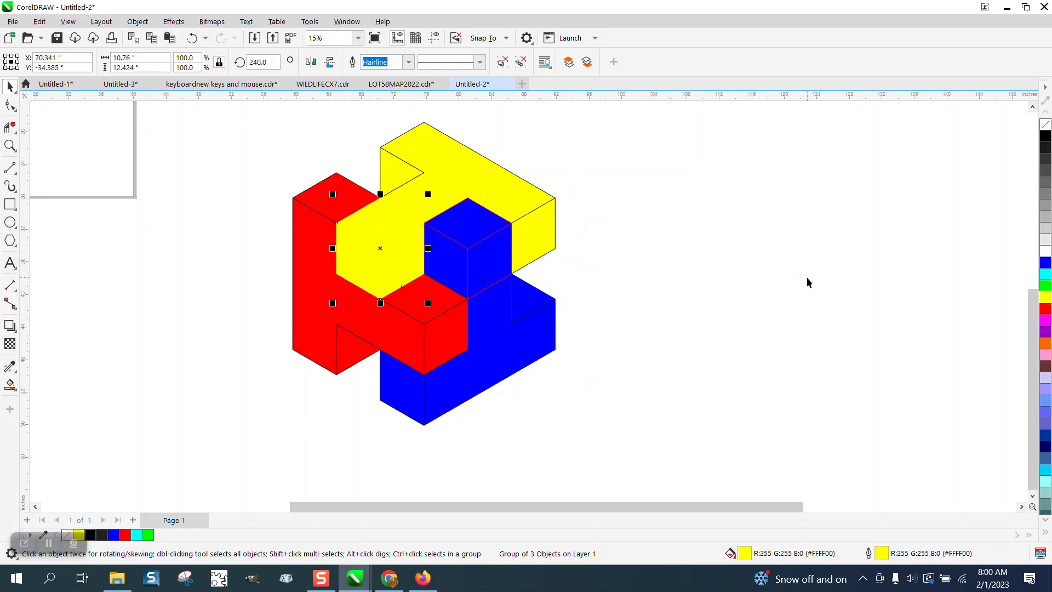
{"action": "key", "text": "Right"}
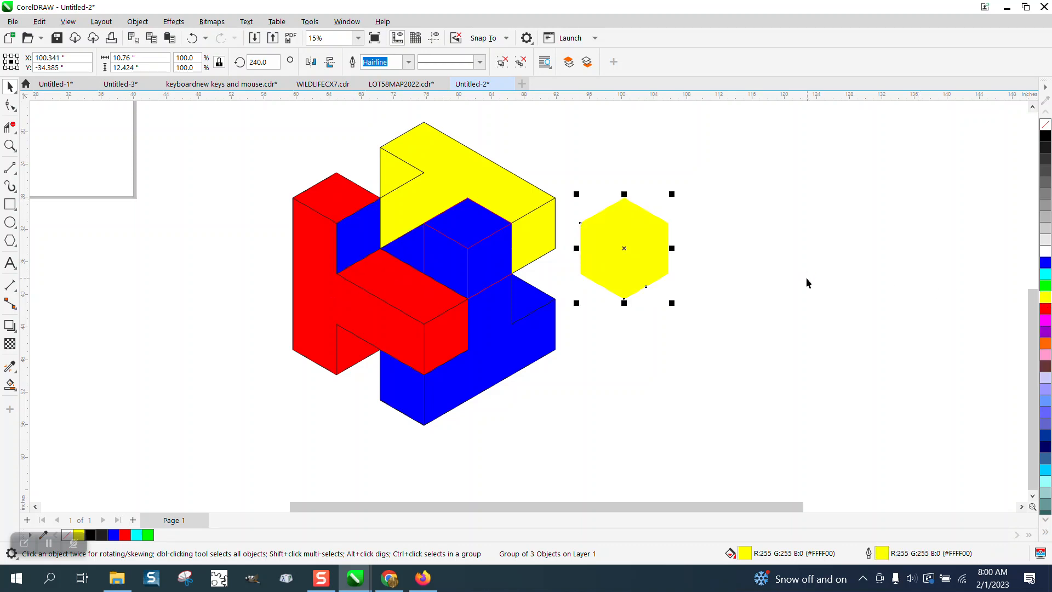
{"action": "right_click", "coordinate": [1046, 136]}
{"action": "key", "text": "Left"}
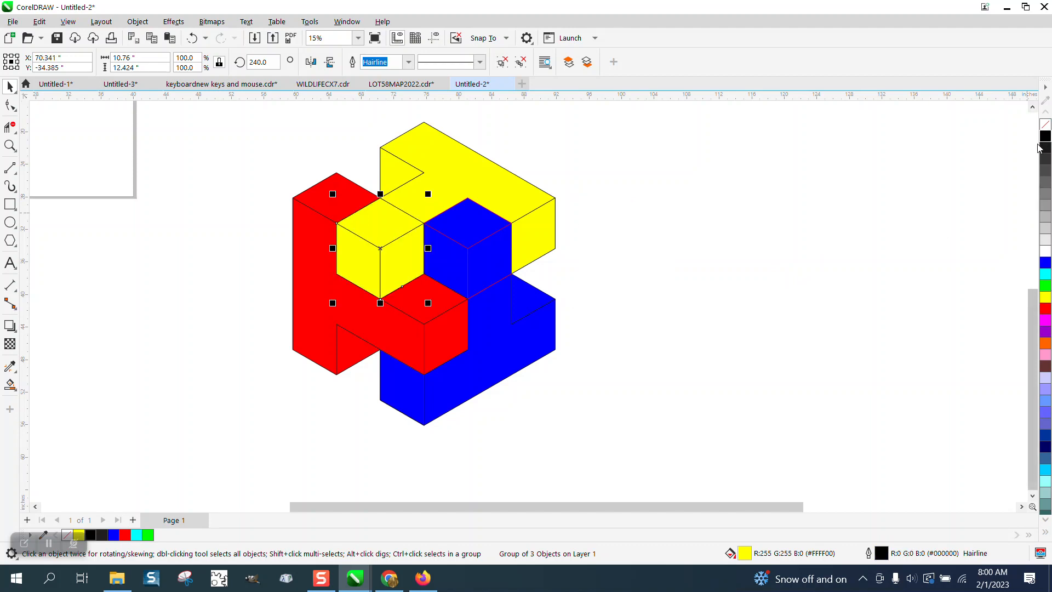
- Move the large yellow top face and the yellow cube 60 inches out to the right of the figure
{"action": "left_click", "coordinate": [443, 164]}
{"action": "key", "text": "Right"}
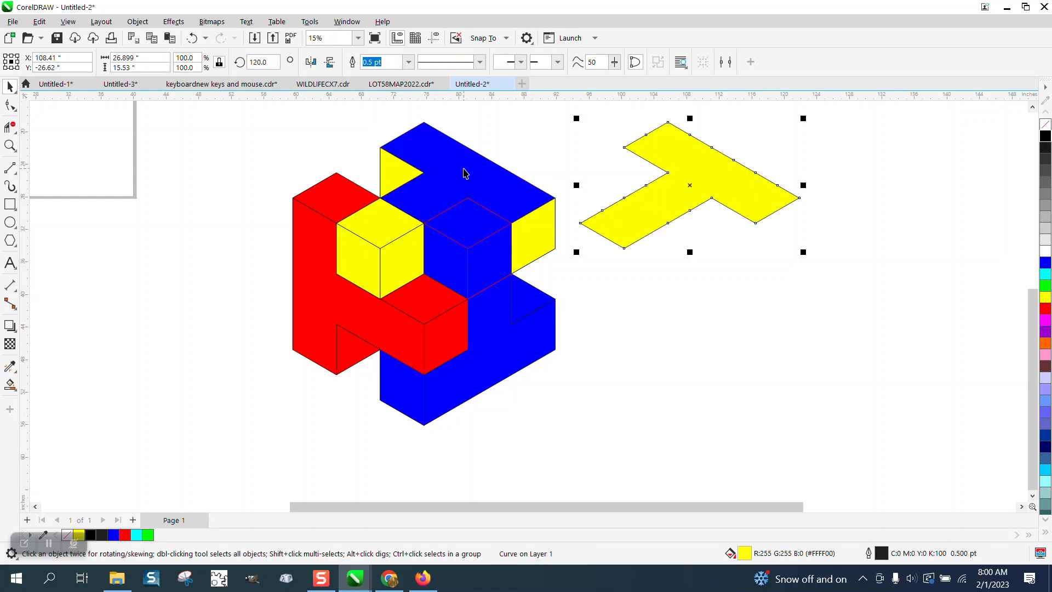
{"action": "key", "text": "Right"}
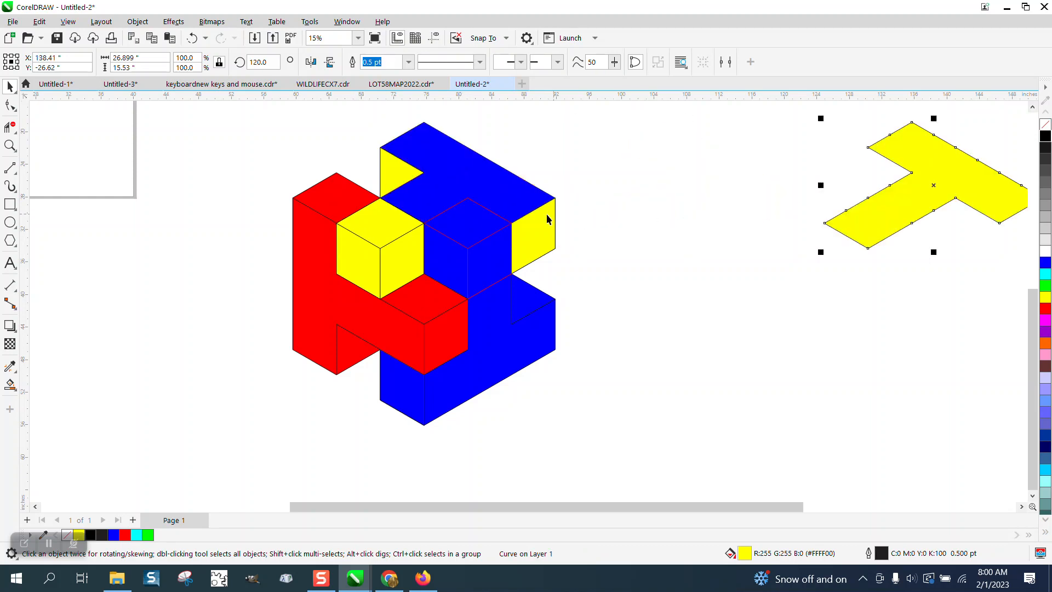
{"action": "left_click", "coordinate": [400, 224]}
{"action": "key", "text": "Right"}
{"action": "key", "text": "Right"}
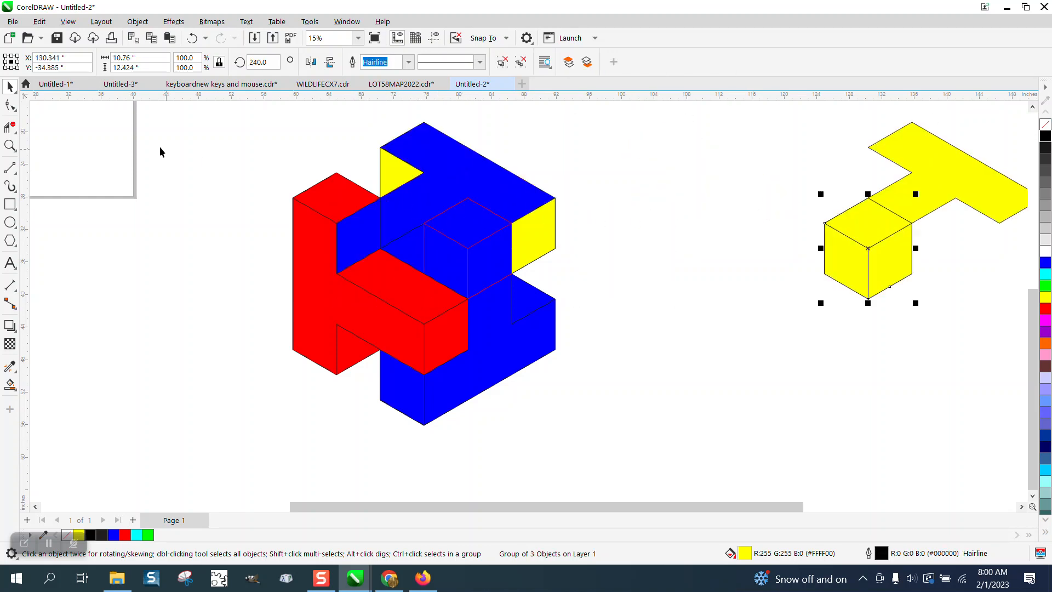
- Delete the line between the separated cube's top and the yellow face, and fill the cube's two side faces yellow with Smart Fill
{"action": "left_click", "coordinate": [8, 128]}
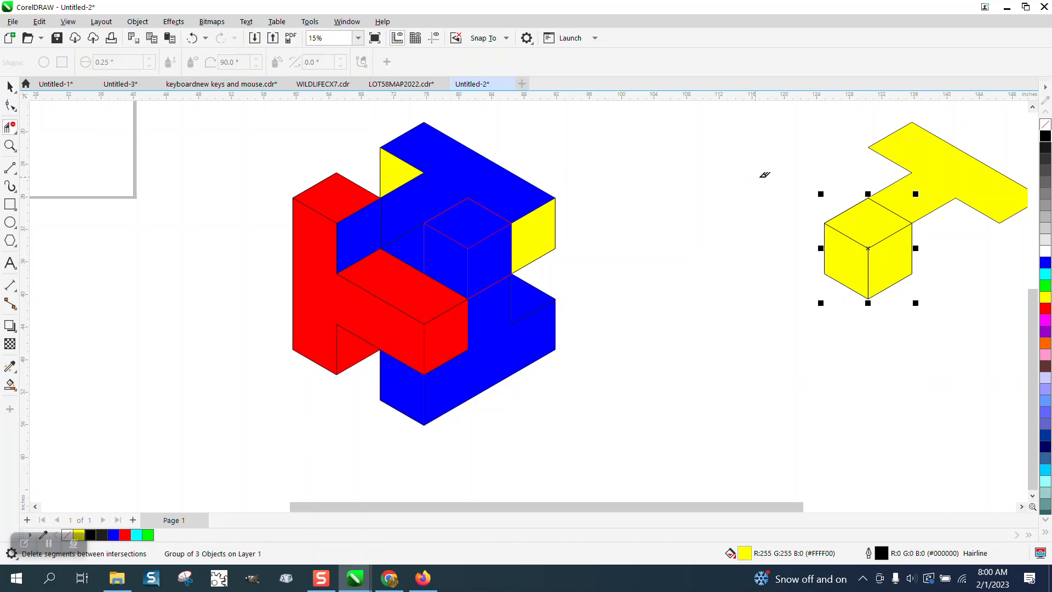
{"action": "left_click", "coordinate": [888, 211]}
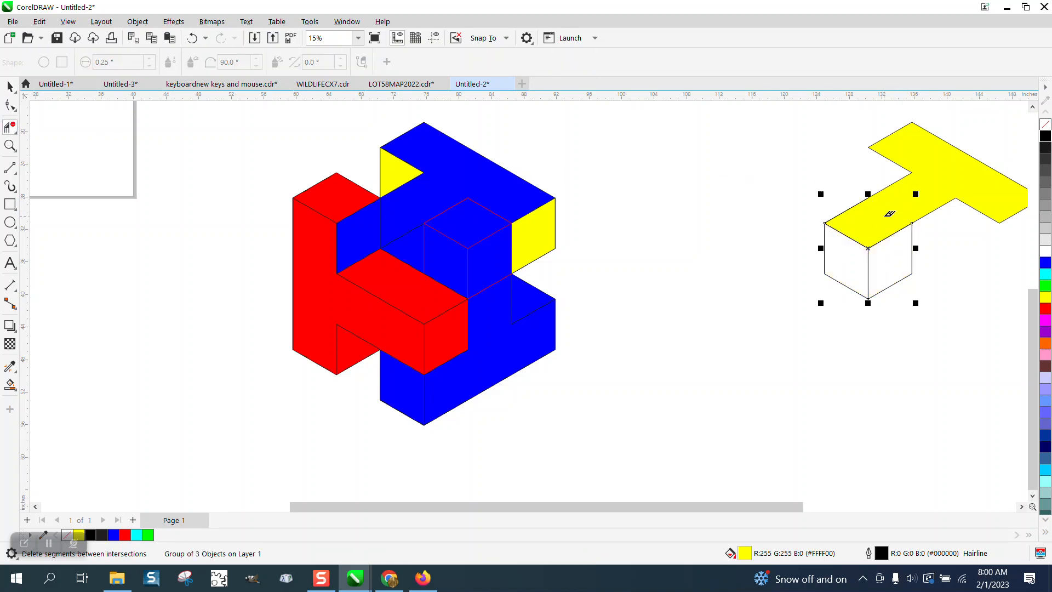
{"action": "left_click", "coordinate": [10, 384]}
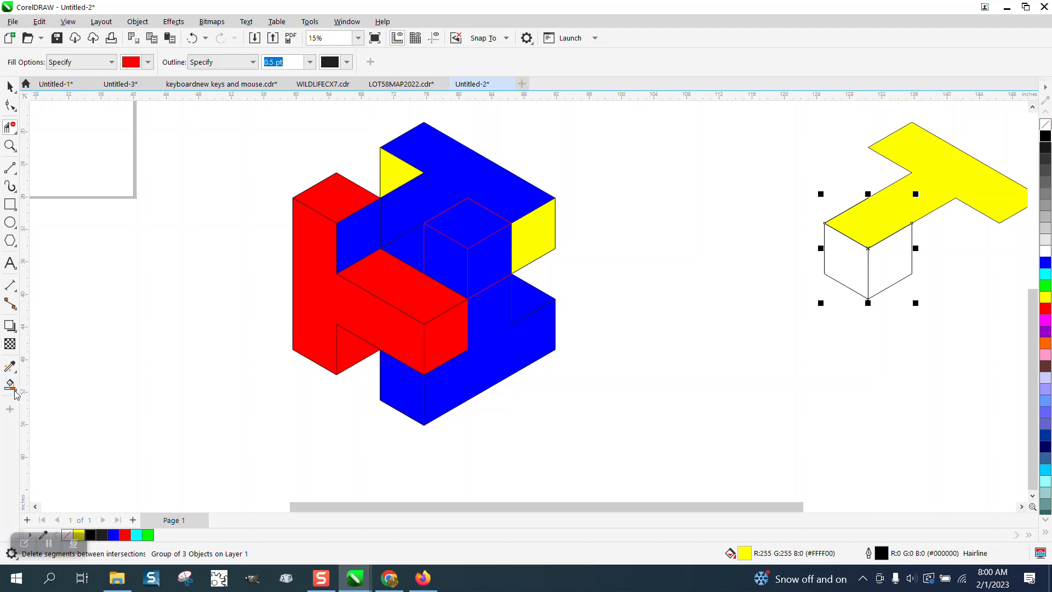
{"action": "left_click", "coordinate": [148, 63]}
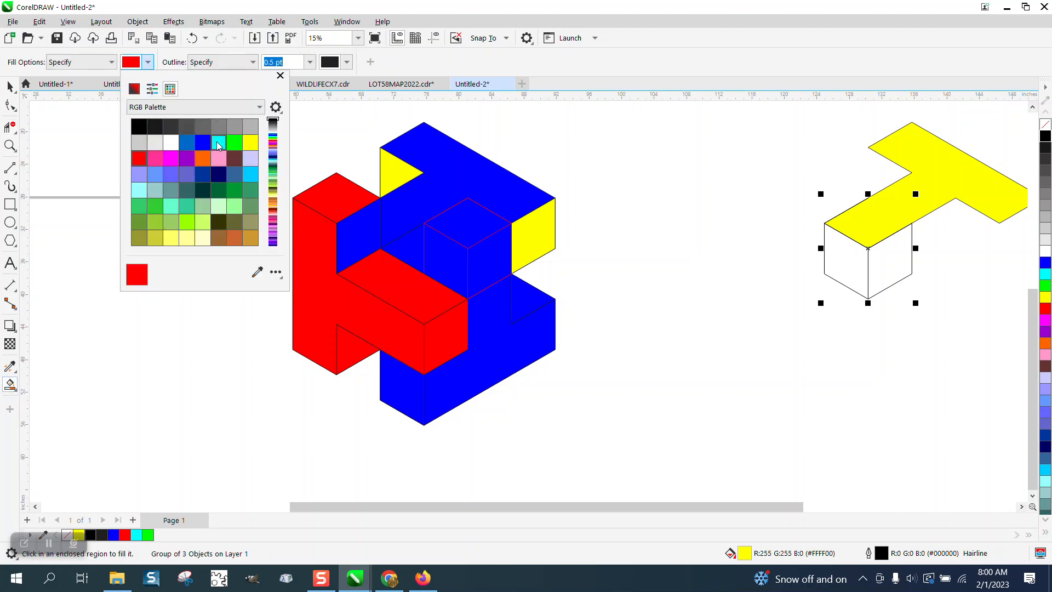
{"action": "left_click", "coordinate": [250, 142]}
{"action": "left_click", "coordinate": [847, 268]}
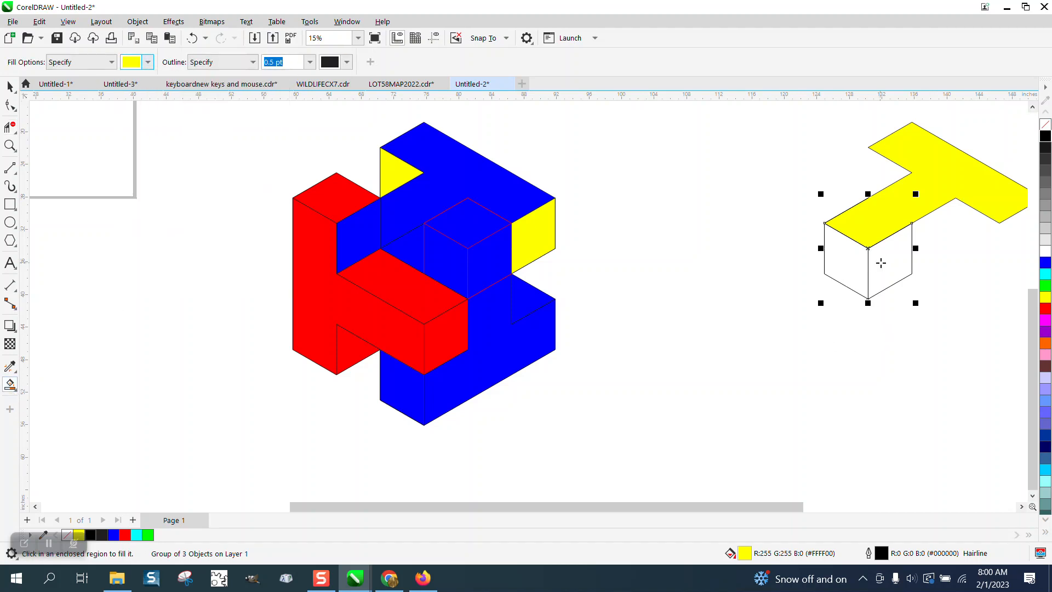
{"action": "left_click", "coordinate": [857, 265]}
{"action": "left_click", "coordinate": [892, 264]}
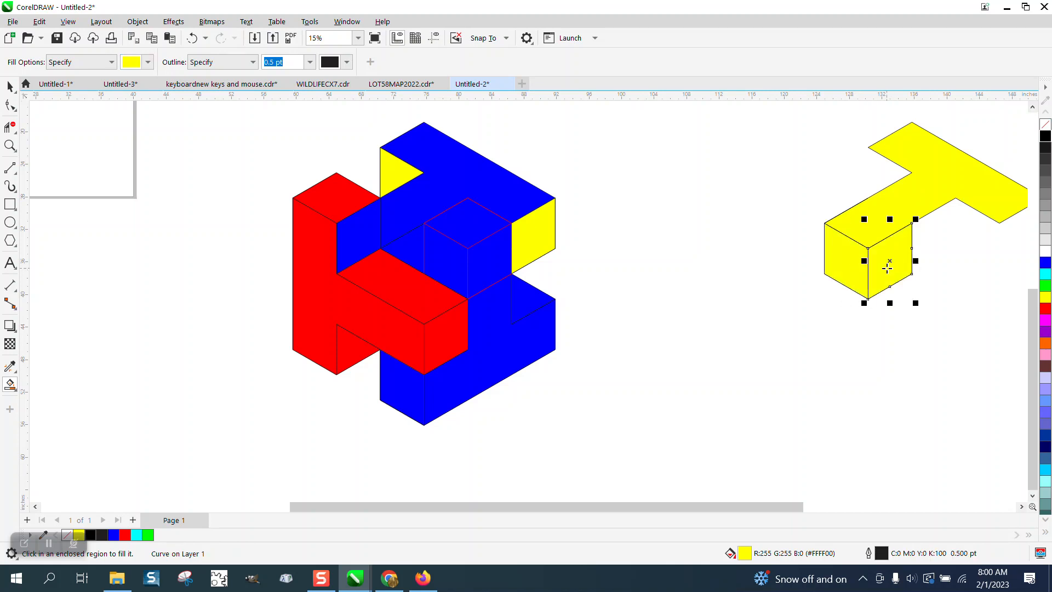
- Move the whole separated yellow piece 60 inches left, back into the figure
{"action": "scroll", "coordinate": [787, 275], "scroll_direction": "down", "scroll_amount": 2}
{"action": "left_click", "coordinate": [10, 87]}
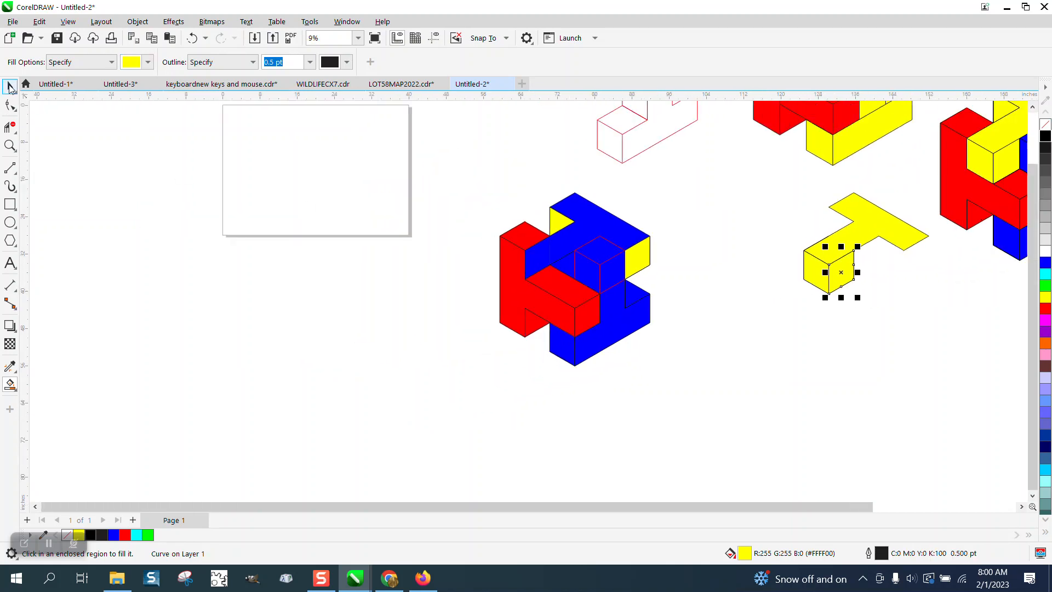
{"action": "left_click_drag", "start_coordinate": [781, 183], "coordinate": [949, 311]}
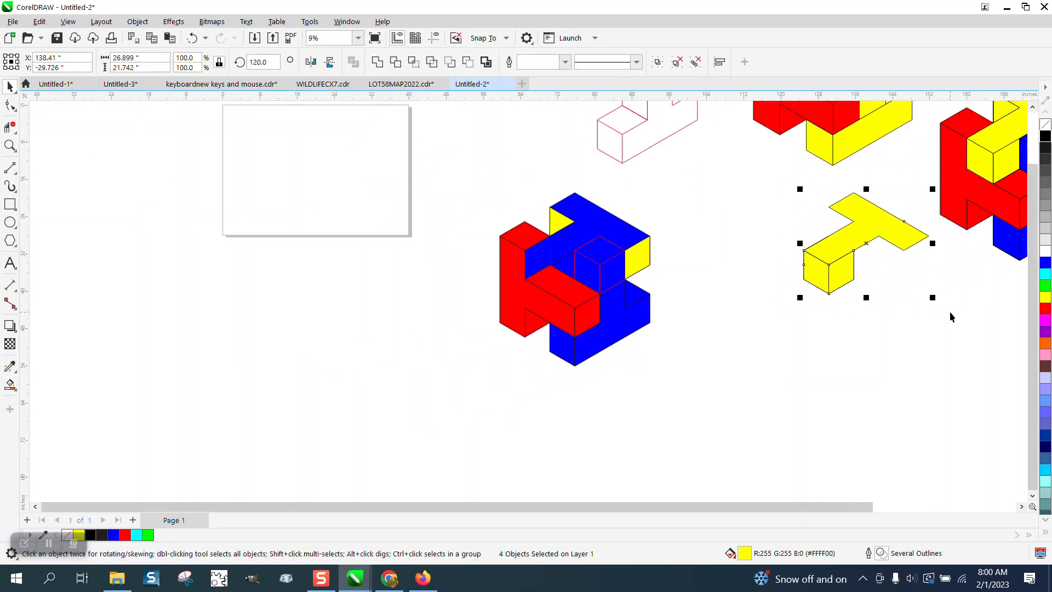
{"action": "key", "text": "Left"}
{"action": "key", "text": "Left"}
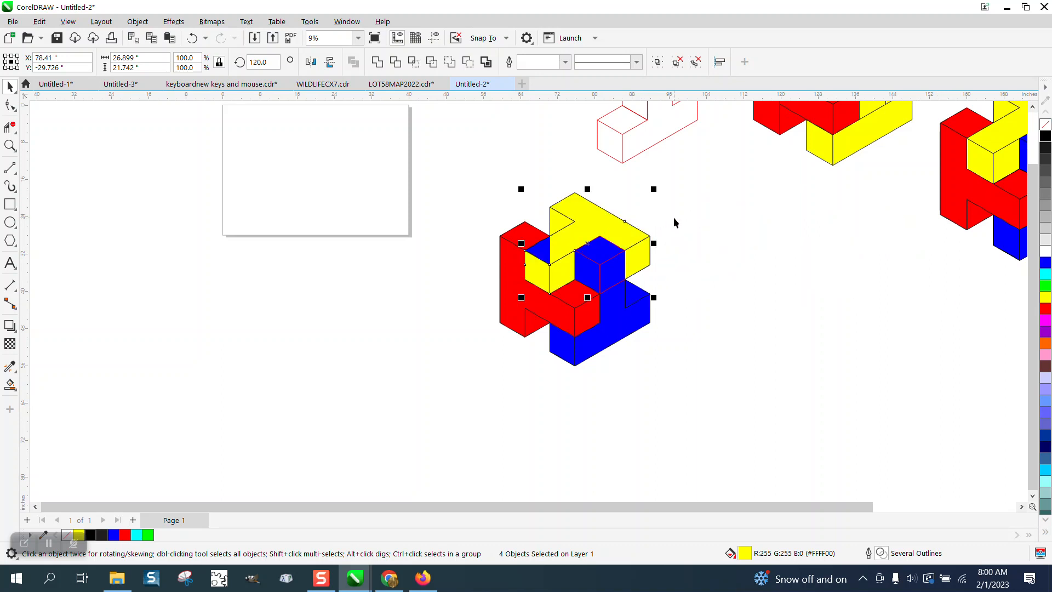
{"action": "left_click", "coordinate": [646, 222]}
- Move the leftover unfilled cube outline 30 inches left of the figure and fill the exposed blue patch beside the yellow arm with yellow
{"action": "left_click", "coordinate": [544, 251]}
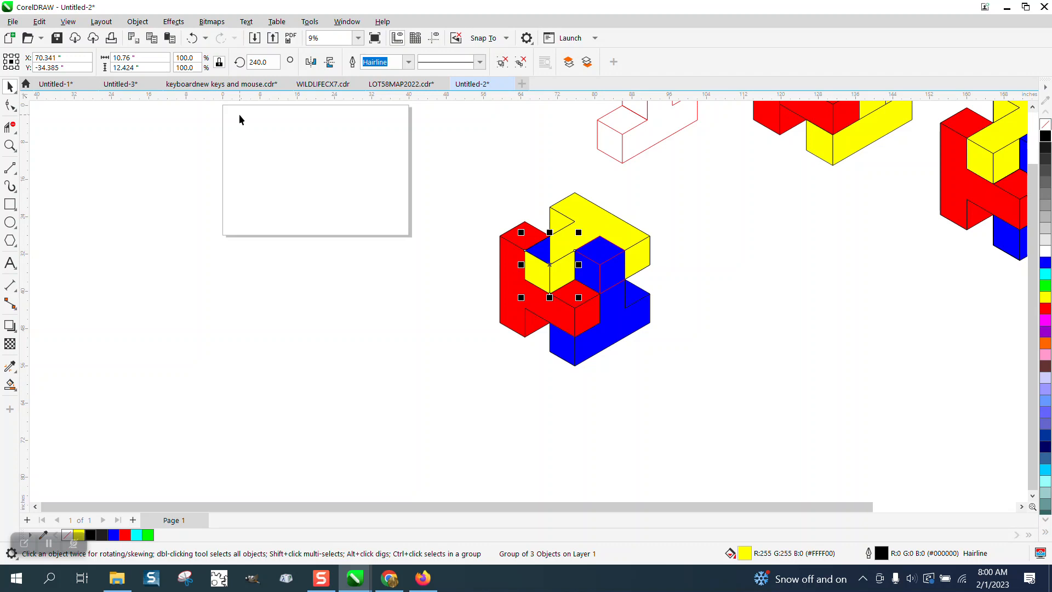
{"action": "left_click", "coordinate": [474, 198]}
{"action": "left_click", "coordinate": [545, 250]}
{"action": "key", "text": "Left"}
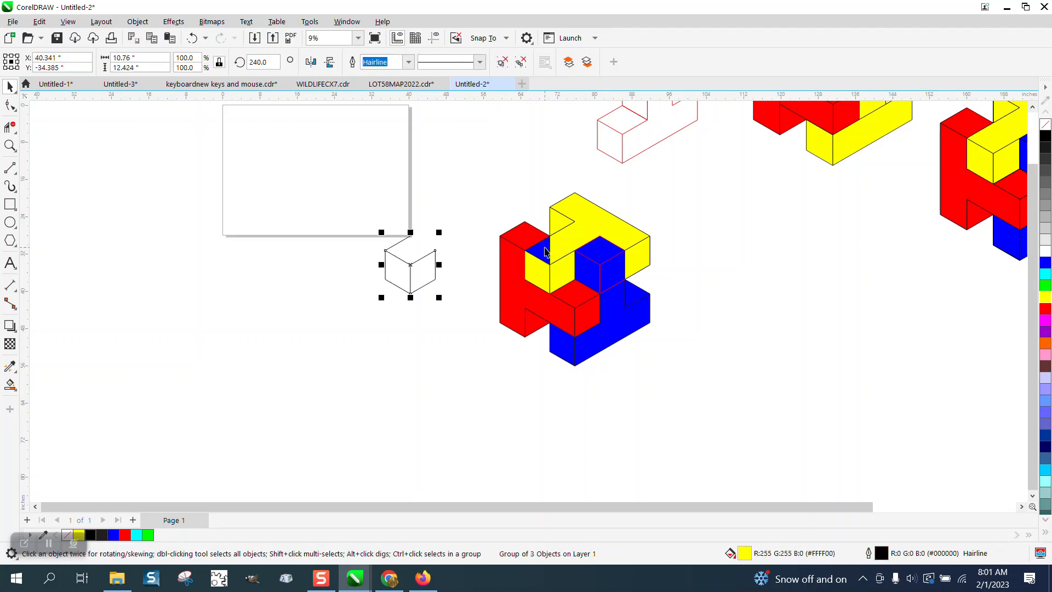
{"action": "left_click", "coordinate": [545, 250]}
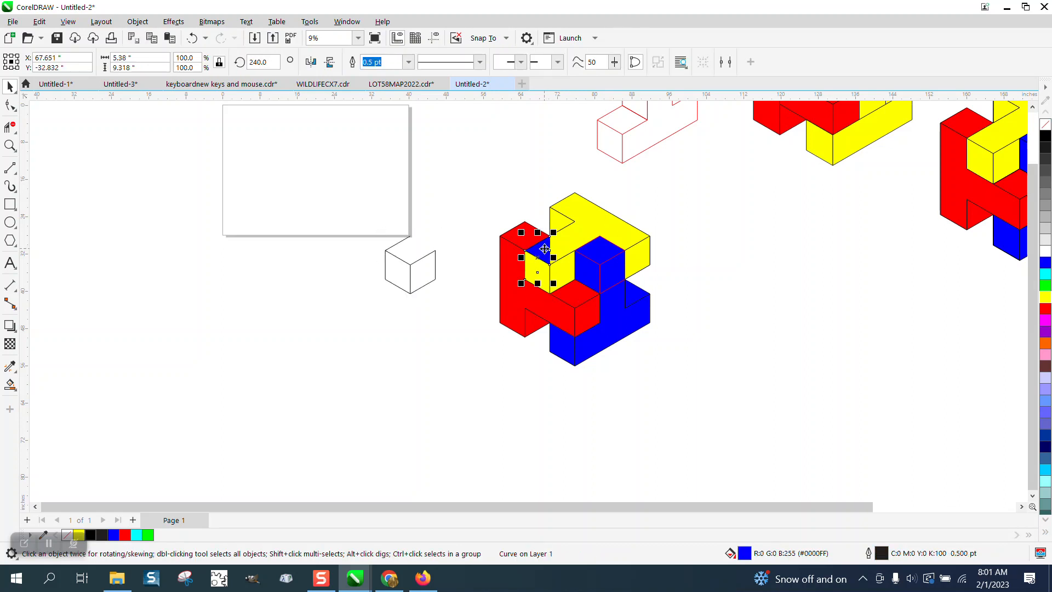
{"action": "left_click", "coordinate": [1046, 298]}
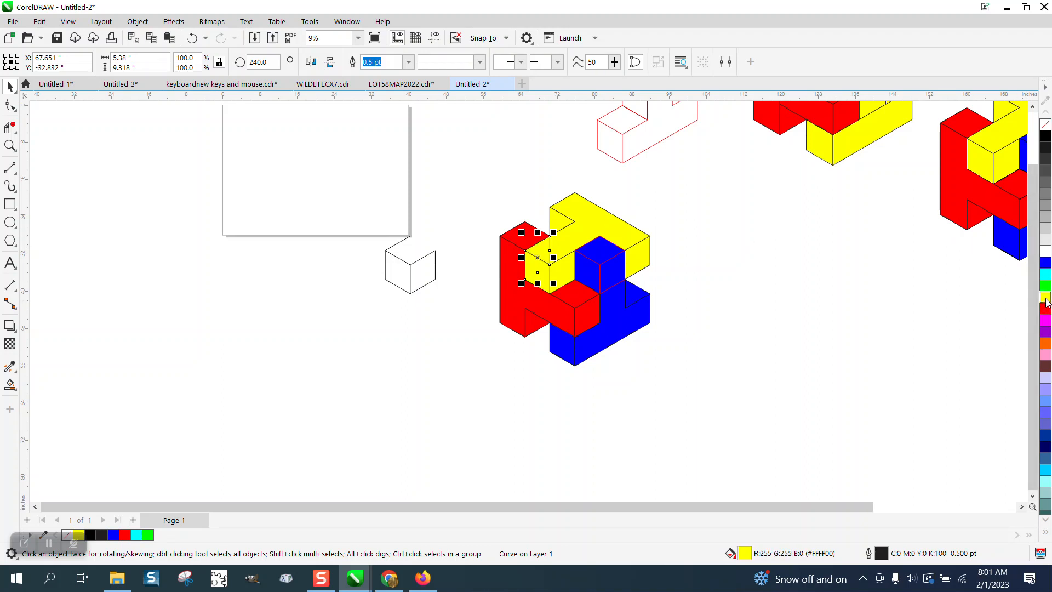
- Remove the line crossing the yellow arm's top and the leftover cube outline with Virtual Segment Delete
{"action": "left_click", "coordinate": [9, 127]}
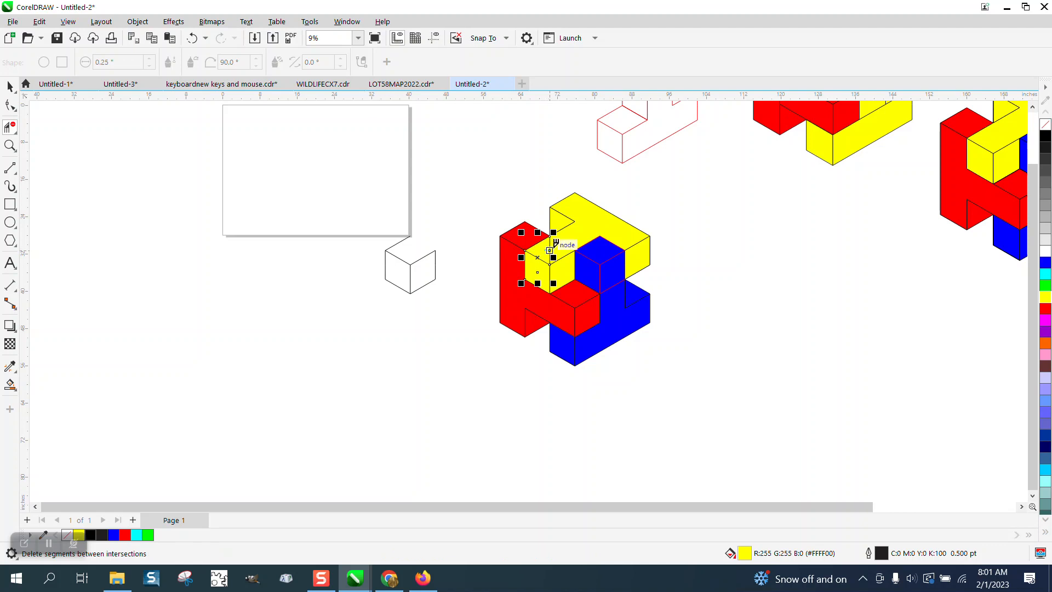
{"action": "left_click", "coordinate": [551, 248]}
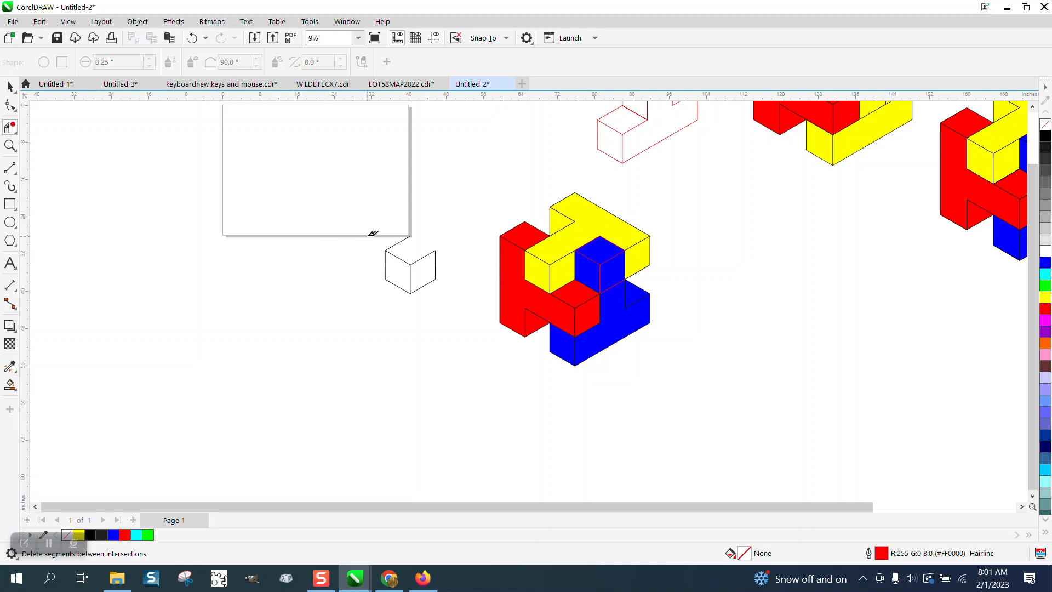
{"action": "left_click_drag", "start_coordinate": [371, 231], "coordinate": [458, 291]}
- Delete the stray black and red line segments inside the blue cube and column with Virtual Segment Delete
{"action": "left_click", "coordinate": [614, 282]}
{"action": "left_click", "coordinate": [10, 146]}
{"action": "left_click_drag", "start_coordinate": [524, 223], "coordinate": [703, 340]}
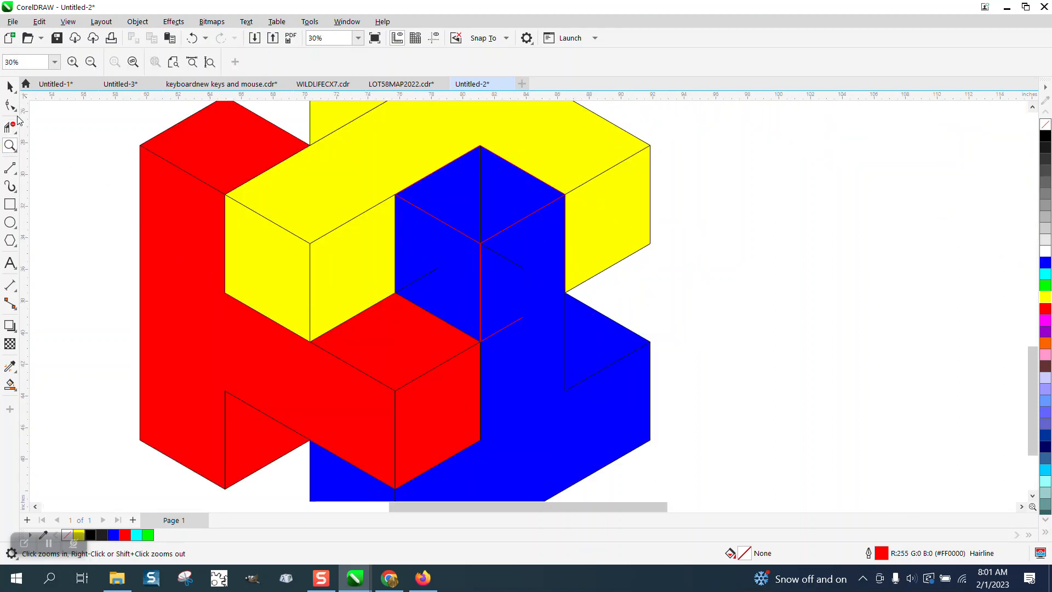
{"action": "key", "text": "F10"}
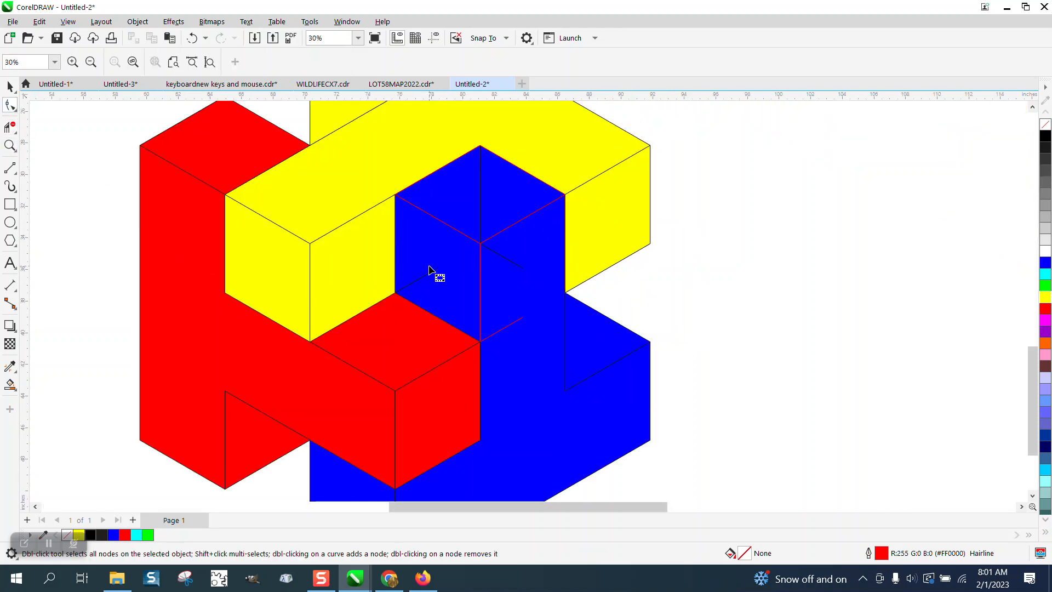
{"action": "left_click", "coordinate": [19, 128]}
{"action": "left_click", "coordinate": [55, 158]}
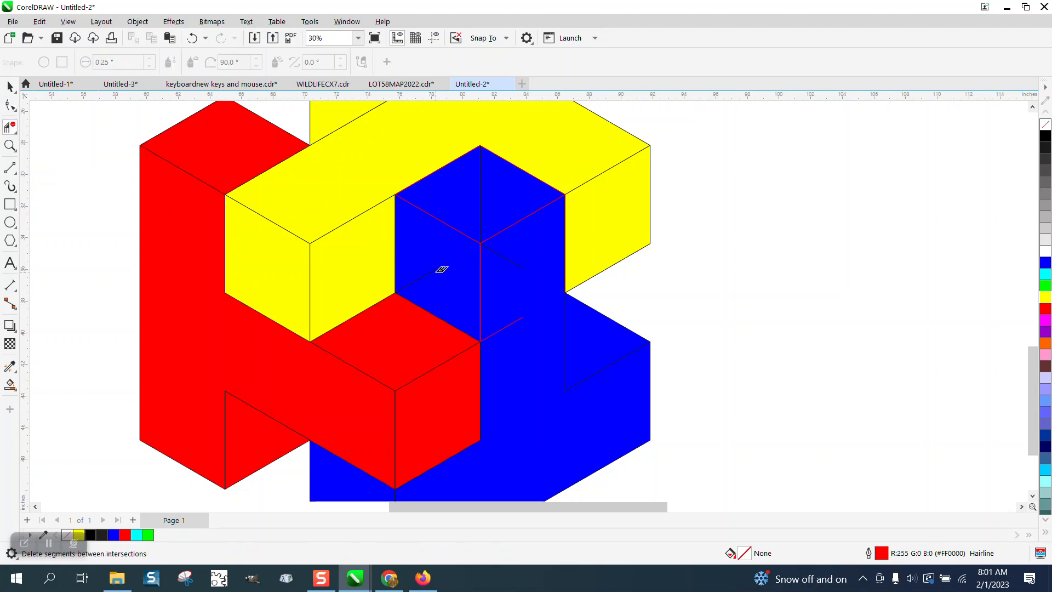
{"action": "left_click", "coordinate": [480, 211]}
{"action": "left_click", "coordinate": [520, 265]}
{"action": "left_click", "coordinate": [481, 171]}
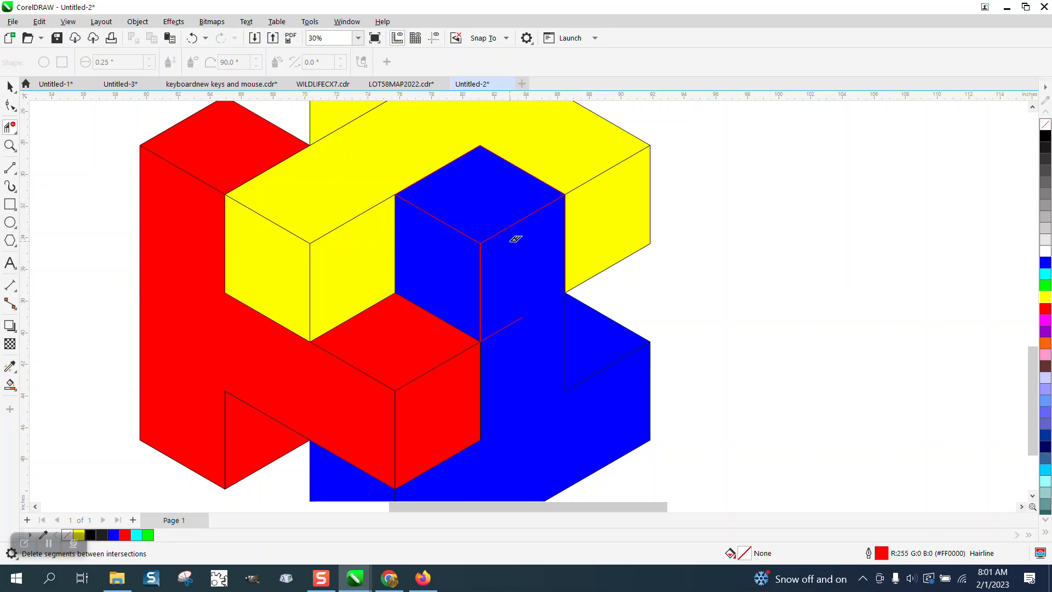
{"action": "left_click", "coordinate": [517, 322]}
- Change the blue cube's red outline to black
{"action": "left_click", "coordinate": [9, 86]}
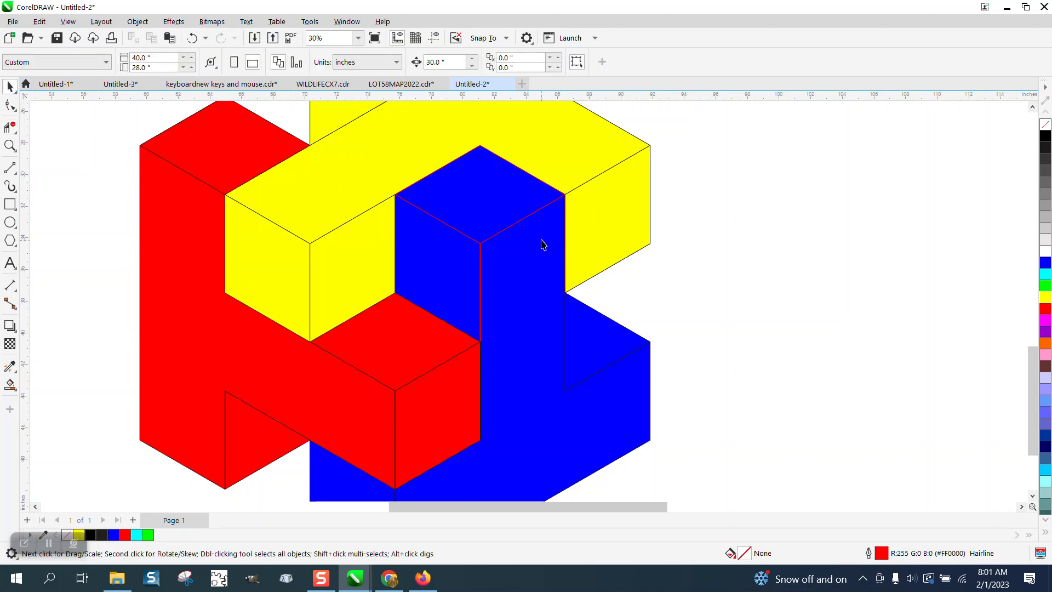
{"action": "left_click", "coordinate": [481, 242]}
{"action": "right_click", "coordinate": [1046, 143]}
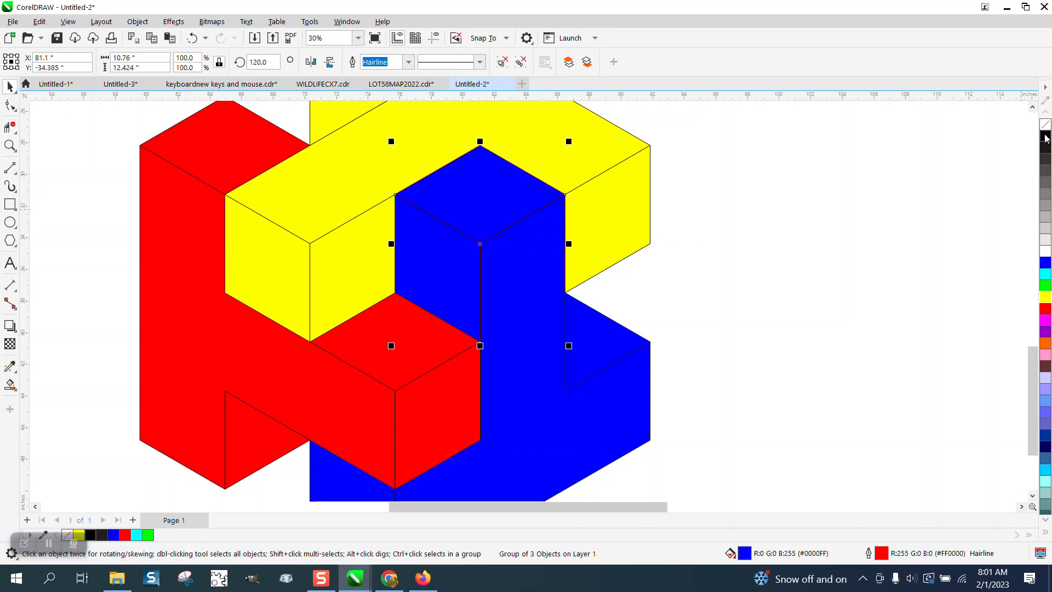
{"action": "scroll", "coordinate": [686, 229], "scroll_direction": "down", "scroll_amount": 2}
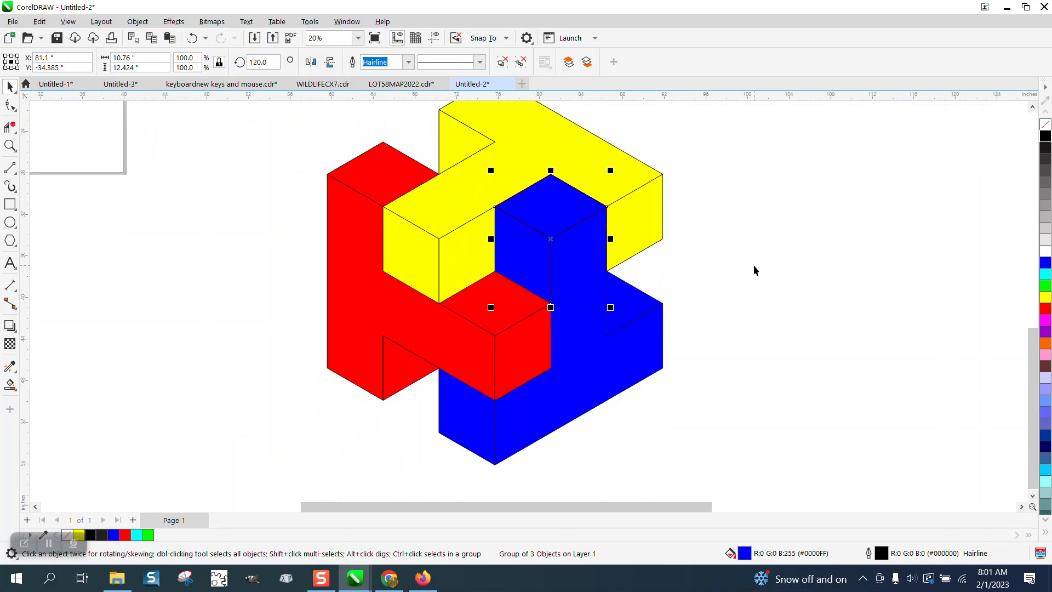
{"action": "left_click", "coordinate": [753, 265]}
- Select the whole cleaned-up figure and compare it closely with the two other coloured block figures
{"action": "scroll", "coordinate": [735, 271], "scroll_direction": "down", "scroll_amount": 1}
{"action": "scroll", "coordinate": [736, 271], "scroll_direction": "down", "scroll_amount": 1}
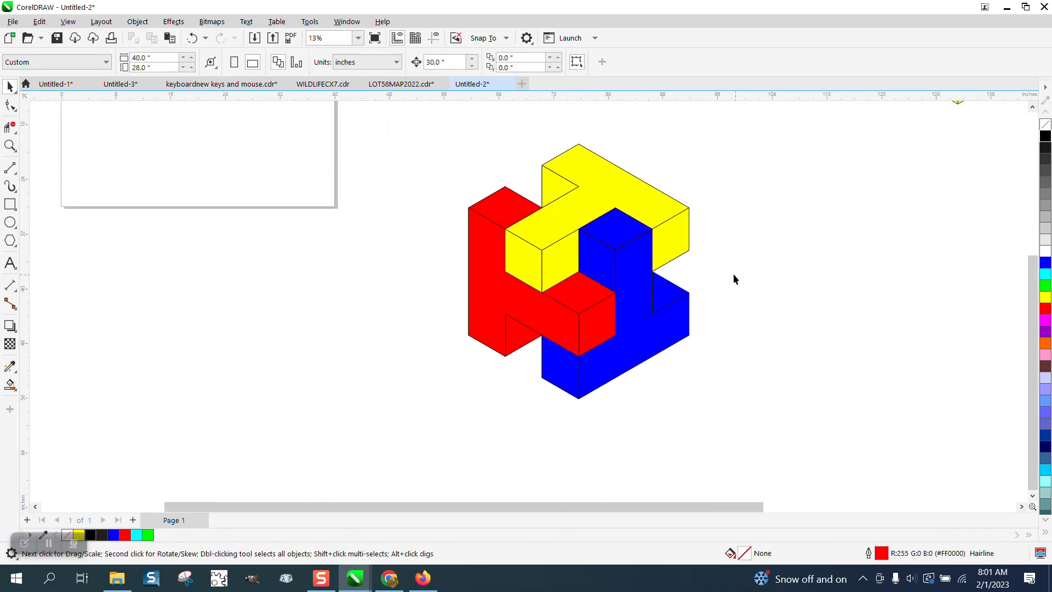
{"action": "left_click_drag", "start_coordinate": [438, 145], "coordinate": [766, 437]}
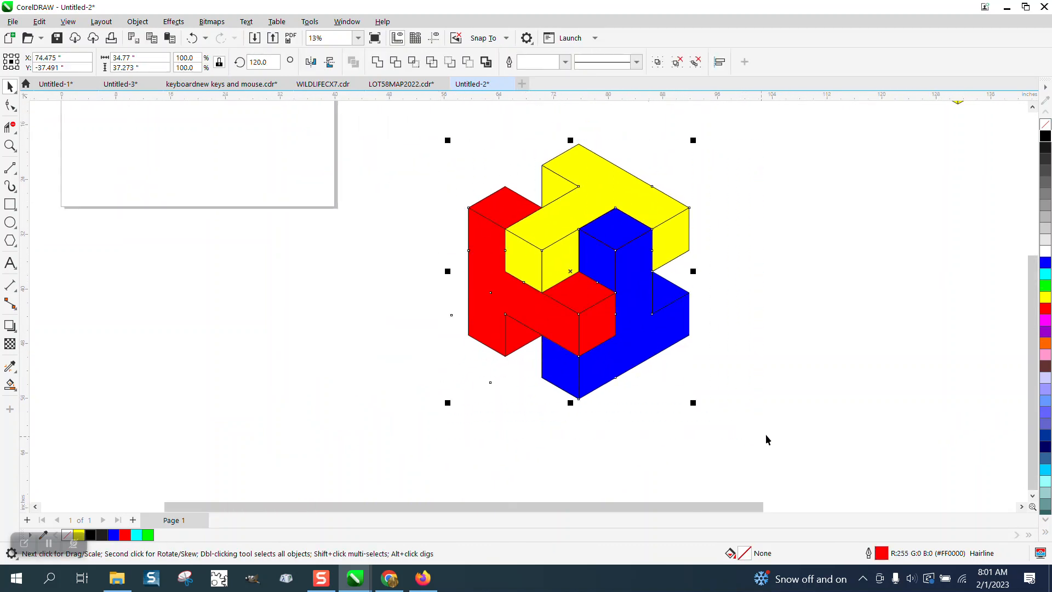
{"action": "scroll", "coordinate": [657, 404], "scroll_direction": "down", "scroll_amount": 1}
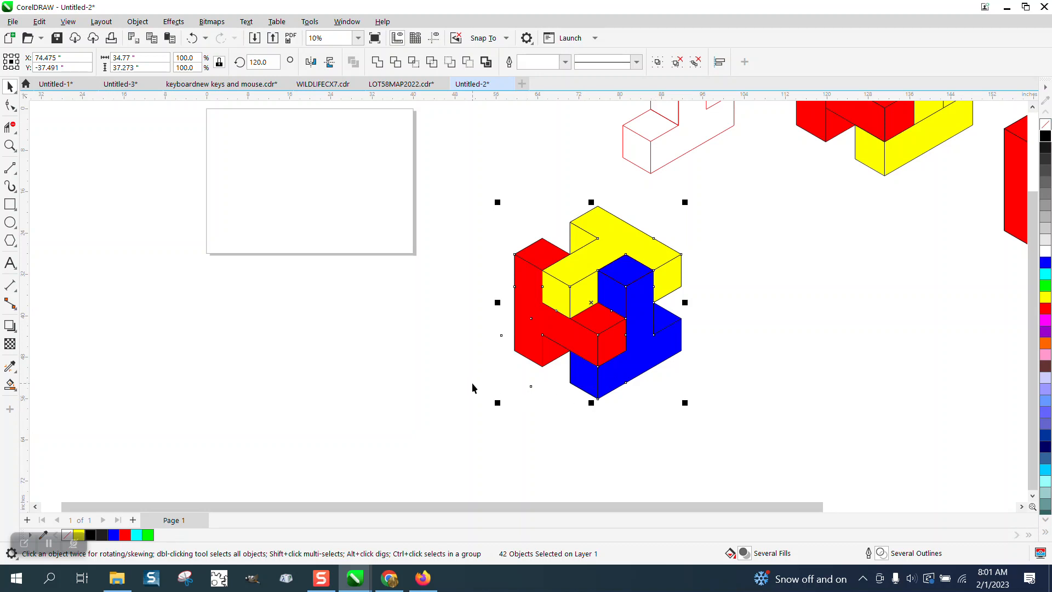
{"action": "scroll", "coordinate": [594, 392], "scroll_direction": "down", "scroll_amount": 2}
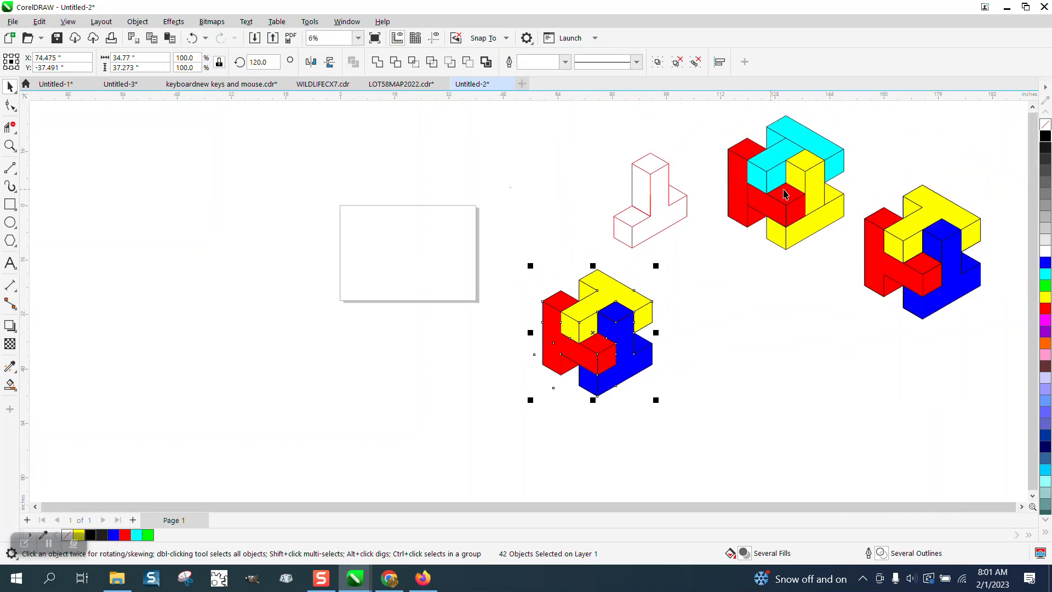
{"action": "left_click", "coordinate": [10, 145]}
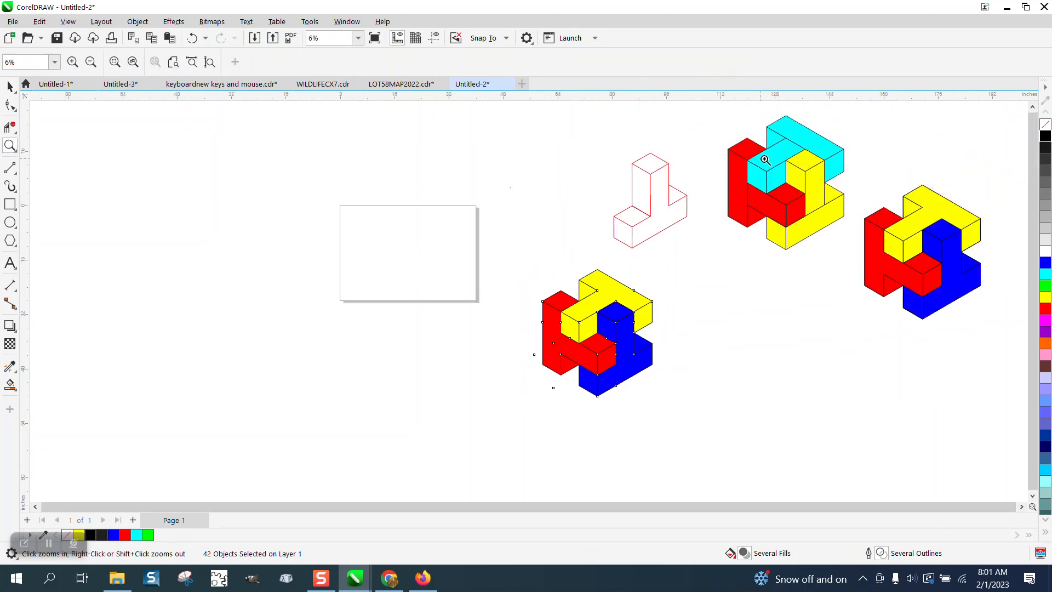
{"action": "left_click_drag", "start_coordinate": [726, 140], "coordinate": [882, 271]}
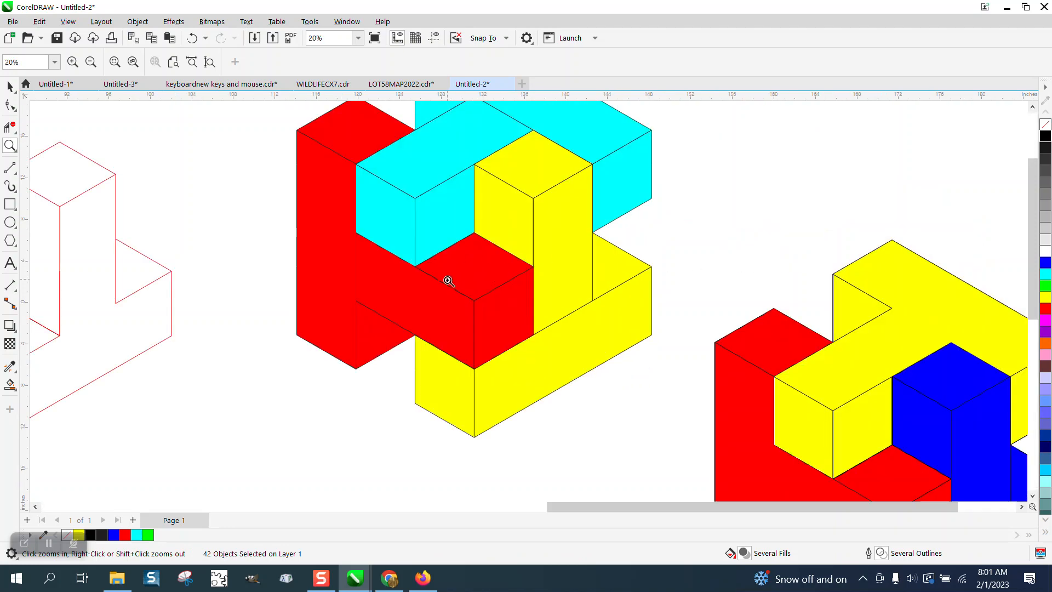
{"action": "scroll", "coordinate": [486, 286], "scroll_direction": "down", "scroll_amount": 3}
{"action": "scroll", "coordinate": [520, 287], "scroll_direction": "down", "scroll_amount": 3}
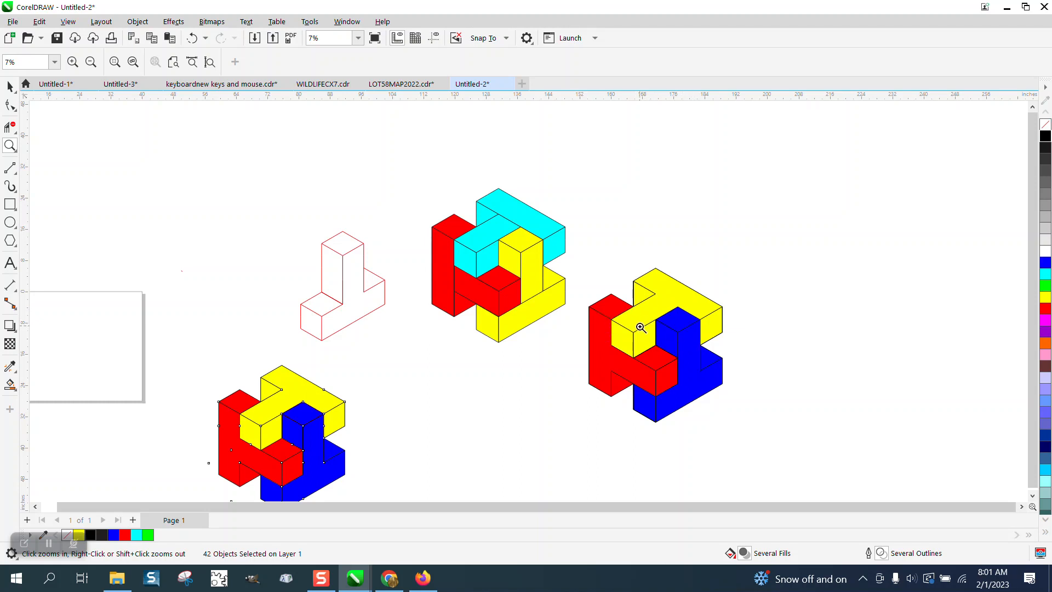
{"action": "scroll", "coordinate": [636, 313], "scroll_direction": "down", "scroll_amount": 1}
{"action": "scroll", "coordinate": [635, 313], "scroll_direction": "down", "scroll_amount": 1}
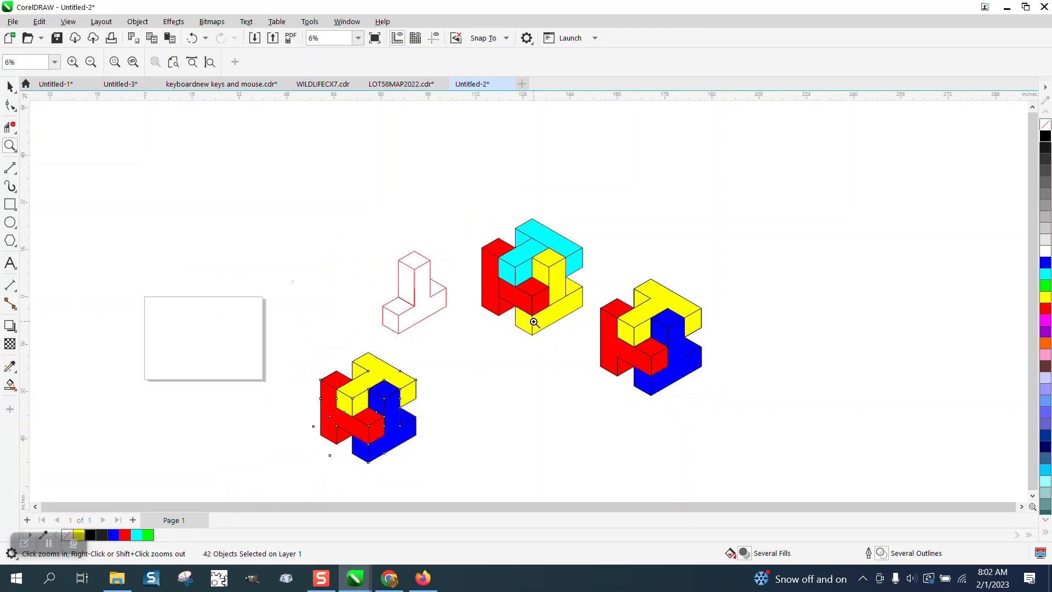
{"action": "left_click_drag", "start_coordinate": [296, 347], "coordinate": [466, 462]}
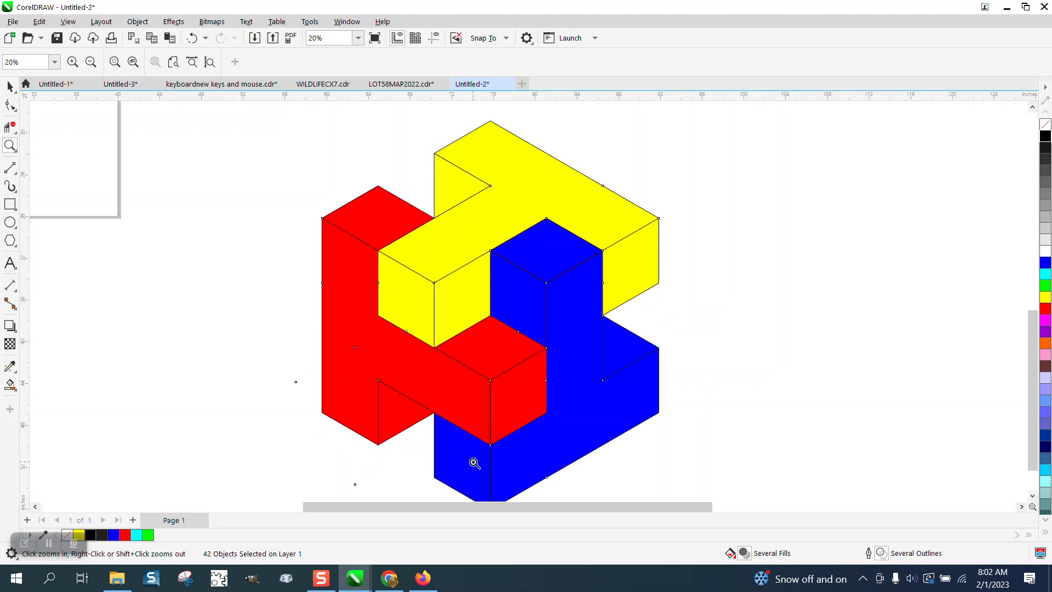